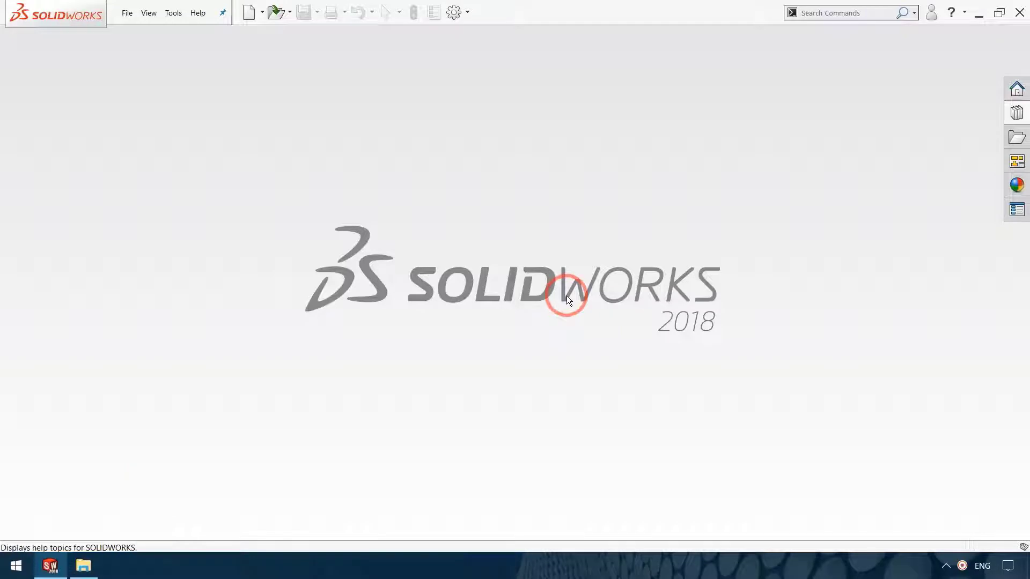
Step: Open the reference drawing 1.png in Photos and zoom in on its top dimensions
click(77, 568)
double_click(451, 187)
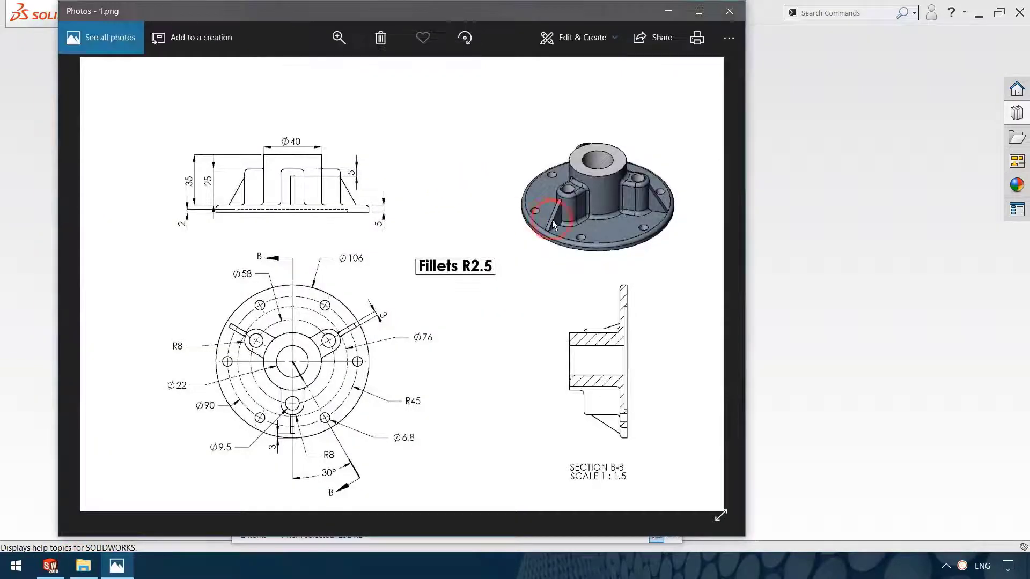
scroll(662, 185, up, 2)
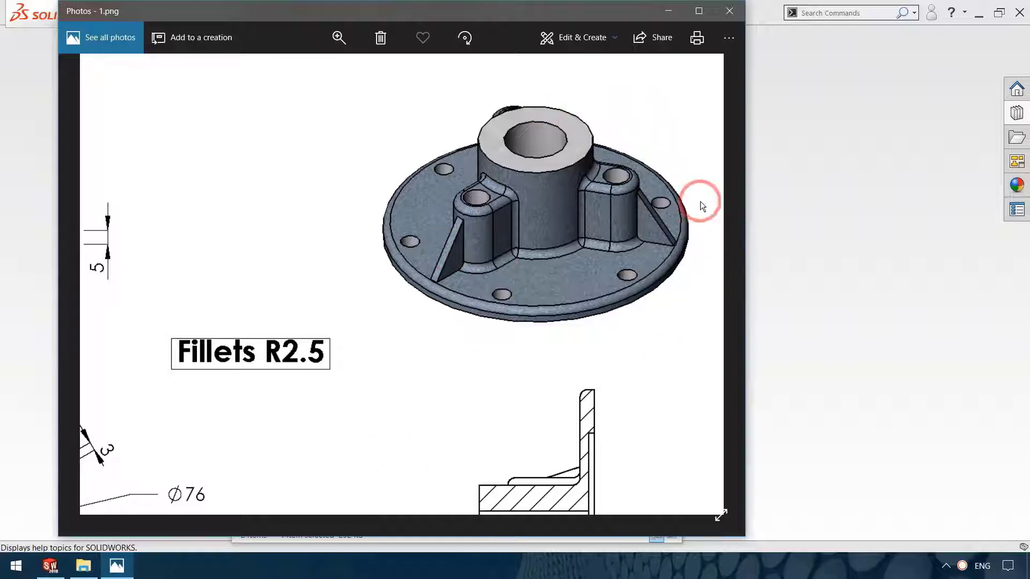
drag(283, 398, 584, 182)
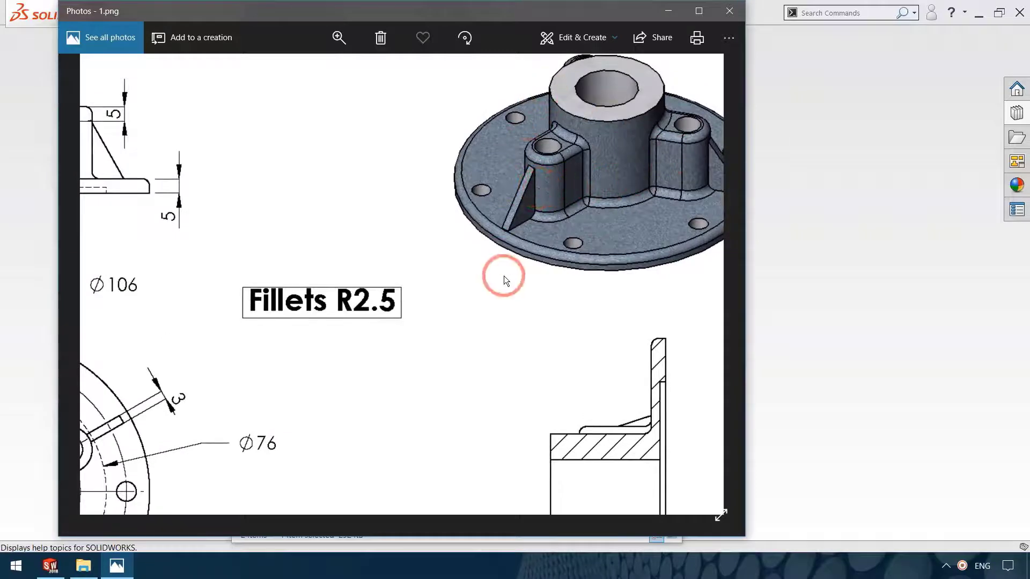
scroll(529, 211, down, 3)
scroll(576, 301, up, 1)
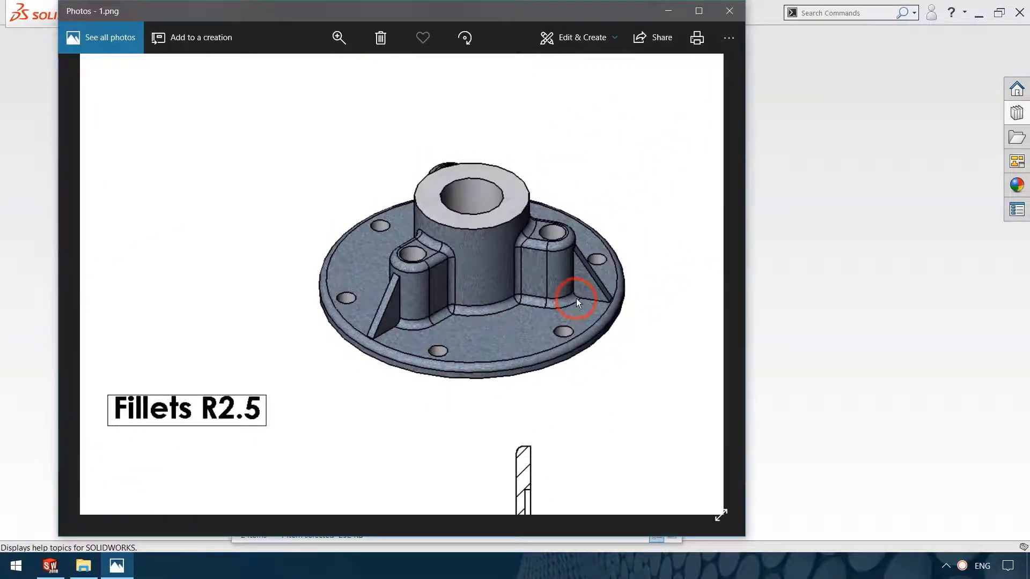
Step: Pan across the drawing and snap the Photos viewer to the left half of the screen
mouse_move(169, 482)
mouse_down()
mouse_move(194, 456)
mouse_move(347, 385)
mouse_up()
scroll(431, 355, down, 2)
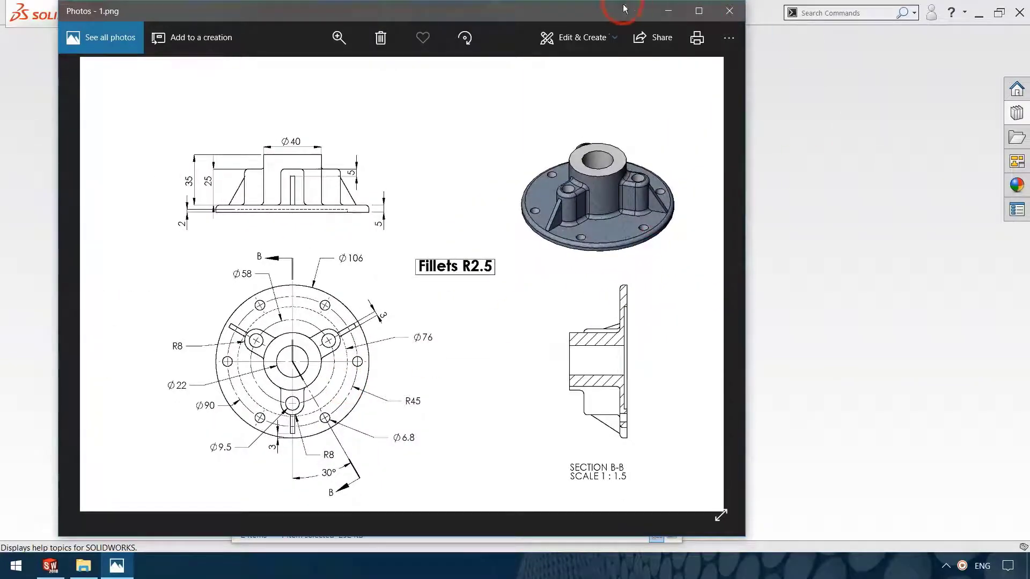
drag(624, 8, 0, 196)
Step: Snap SOLIDWORKS to the right, widen it over a narrowed drawing viewer, and start a new document
click(915, 273)
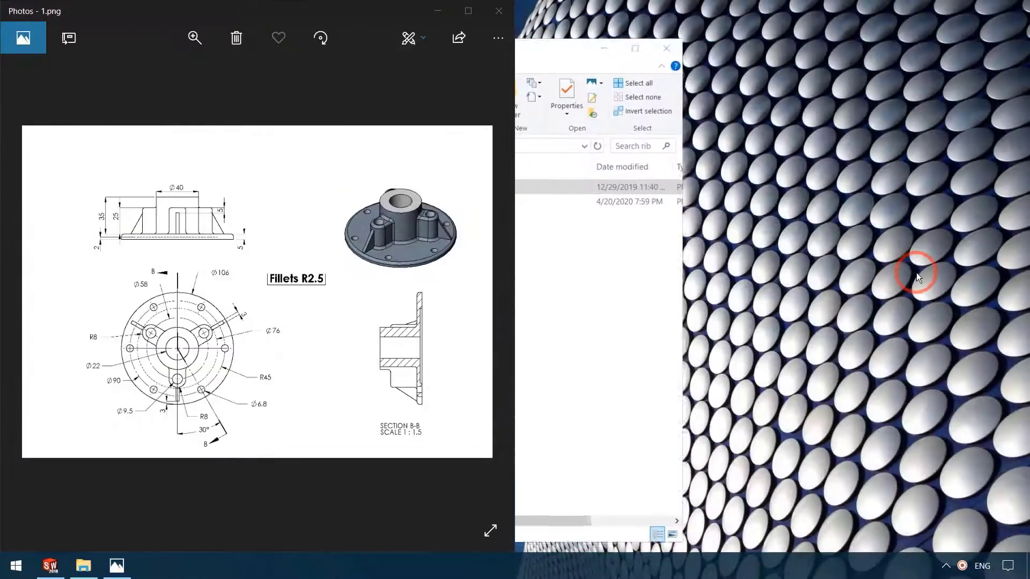
mouse_move(737, 25)
mouse_down()
mouse_move(617, 119)
mouse_move(1022, 157)
mouse_up()
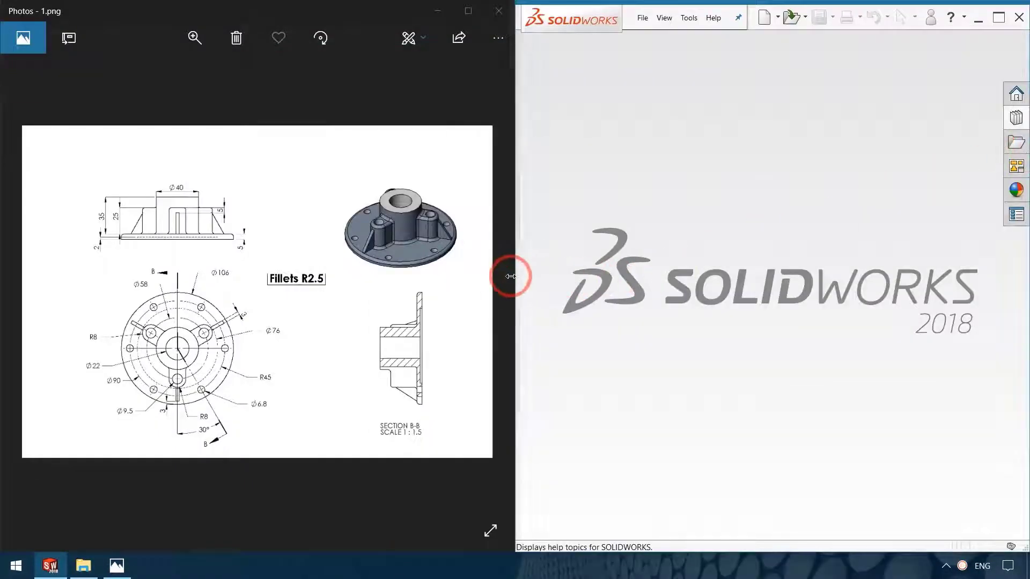
drag(516, 276, 306, 279)
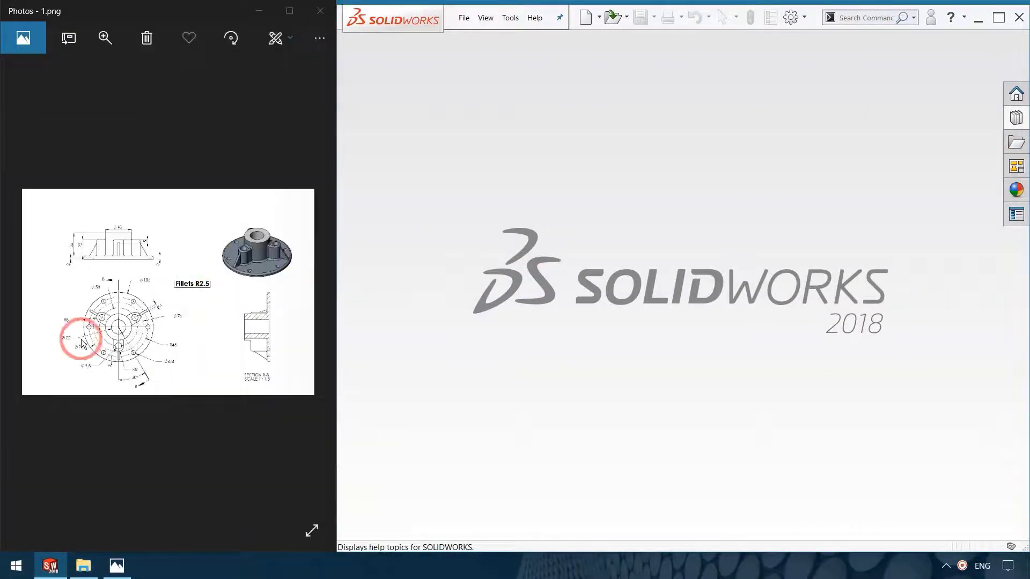
mouse_move(259, 375)
mouse_down()
mouse_move(39, 387)
mouse_move(253, 368)
mouse_up()
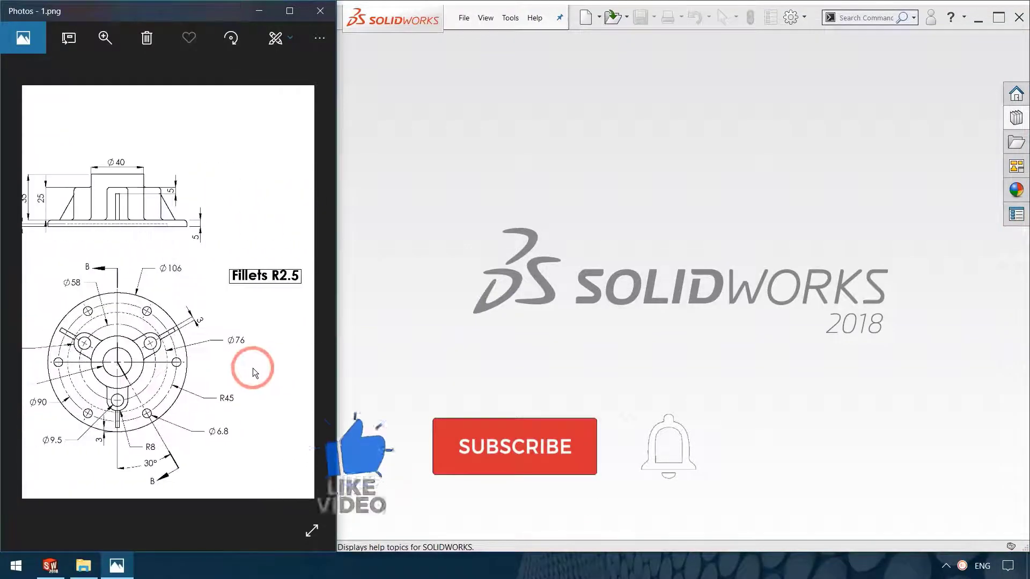
click(579, 18)
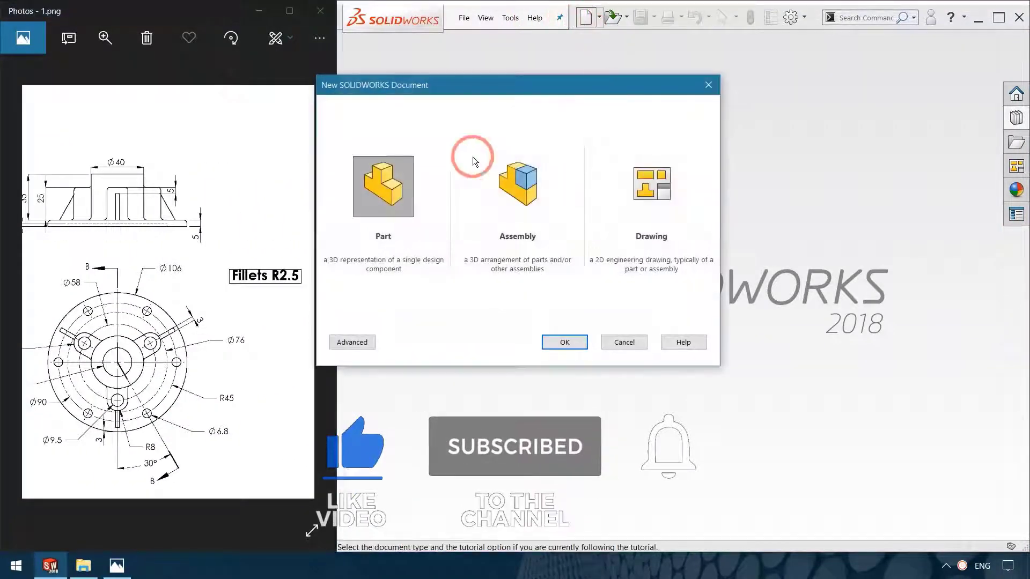
Step: In a new part, sketch a Ø106 mm circle at the origin on the Top Plane
double_click(401, 181)
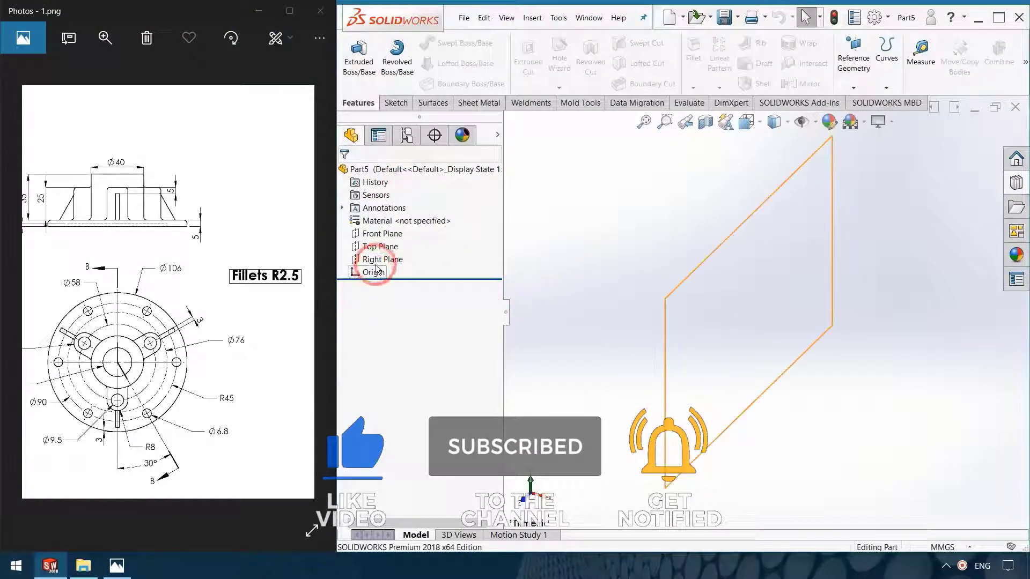
click(381, 247)
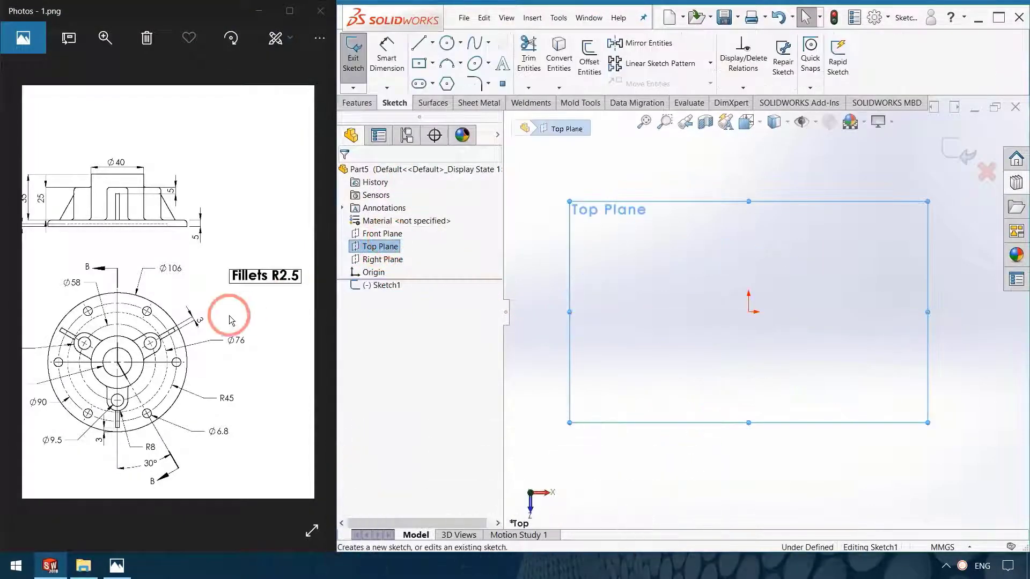
drag(104, 409, 156, 410)
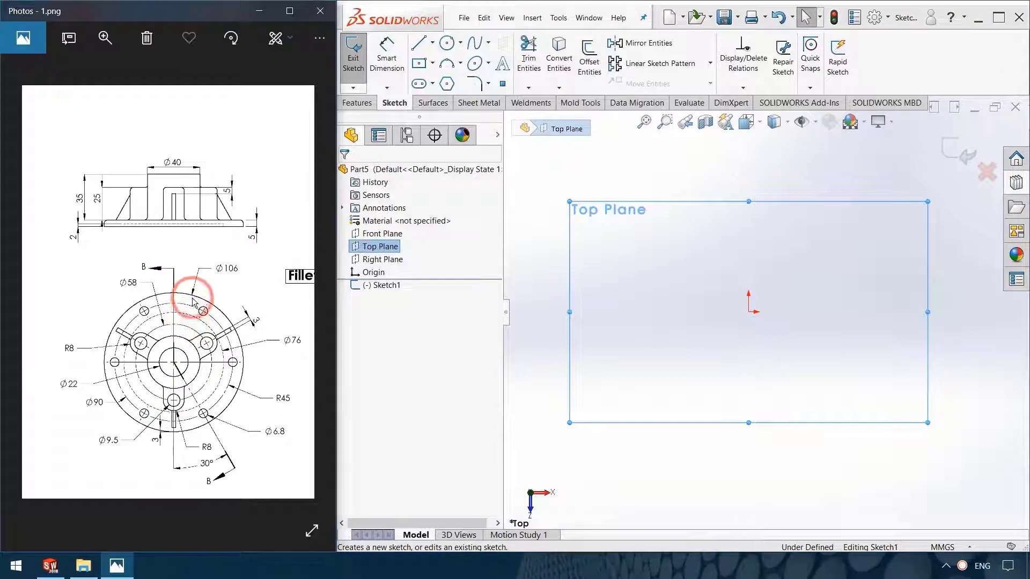
click(447, 43)
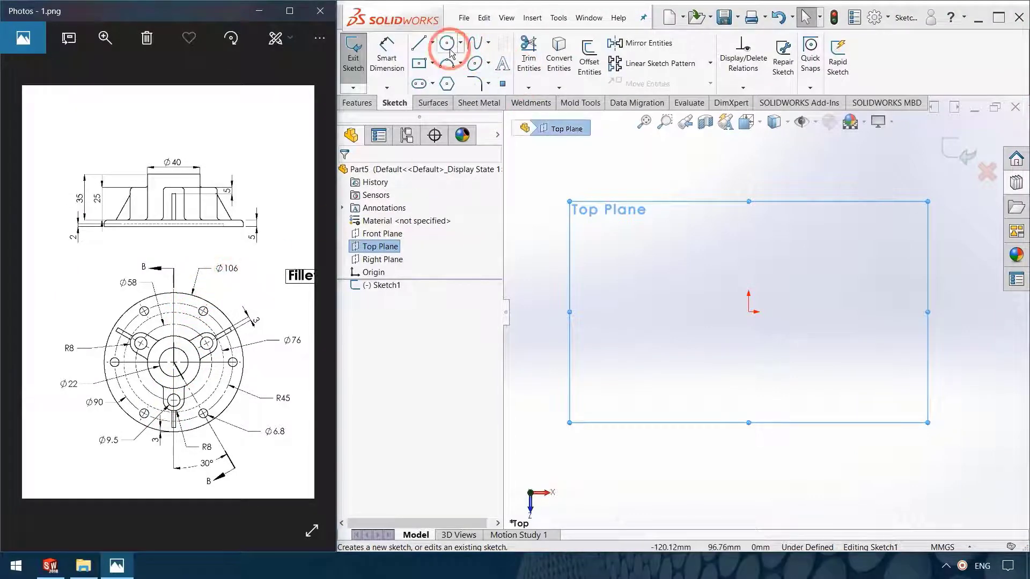
drag(749, 311, 760, 435)
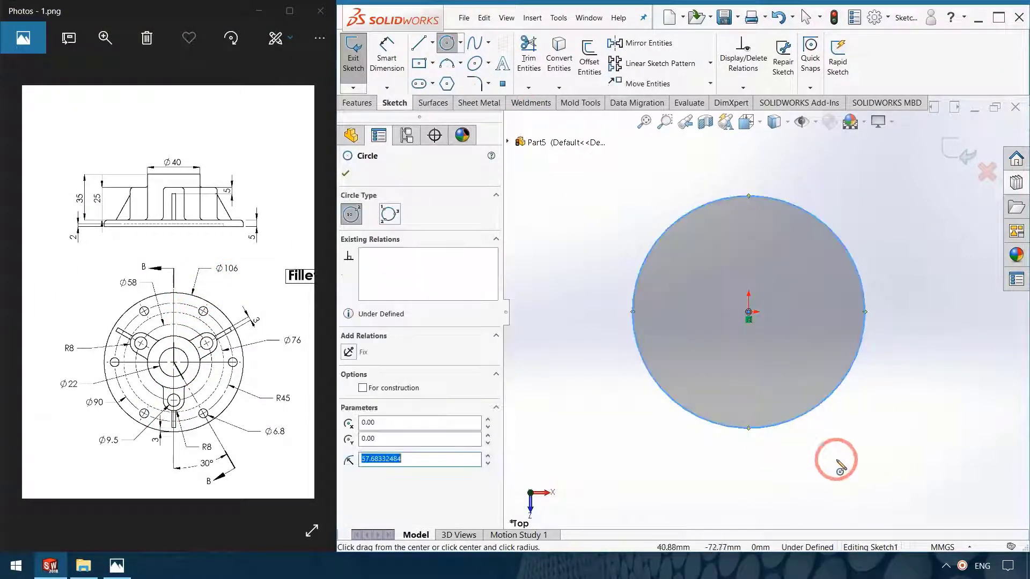
right_drag(876, 456, 894, 329)
click(861, 279)
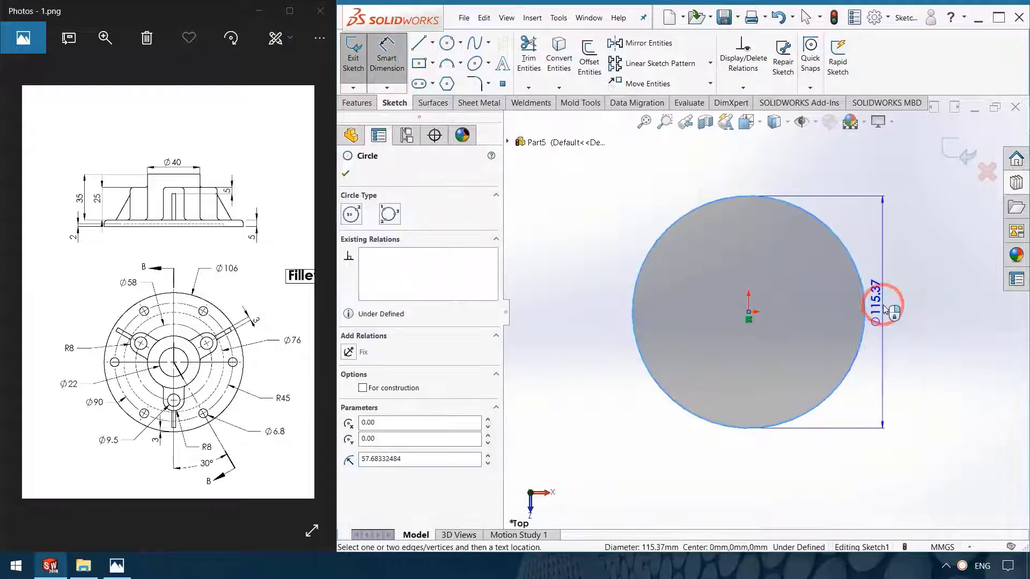
click(910, 311)
text(106)
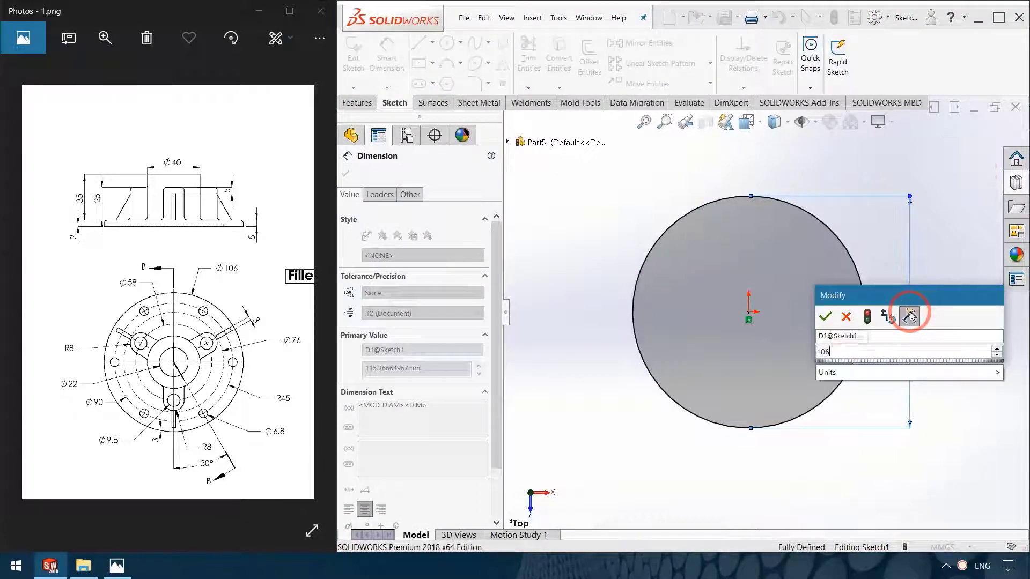
key(Return)
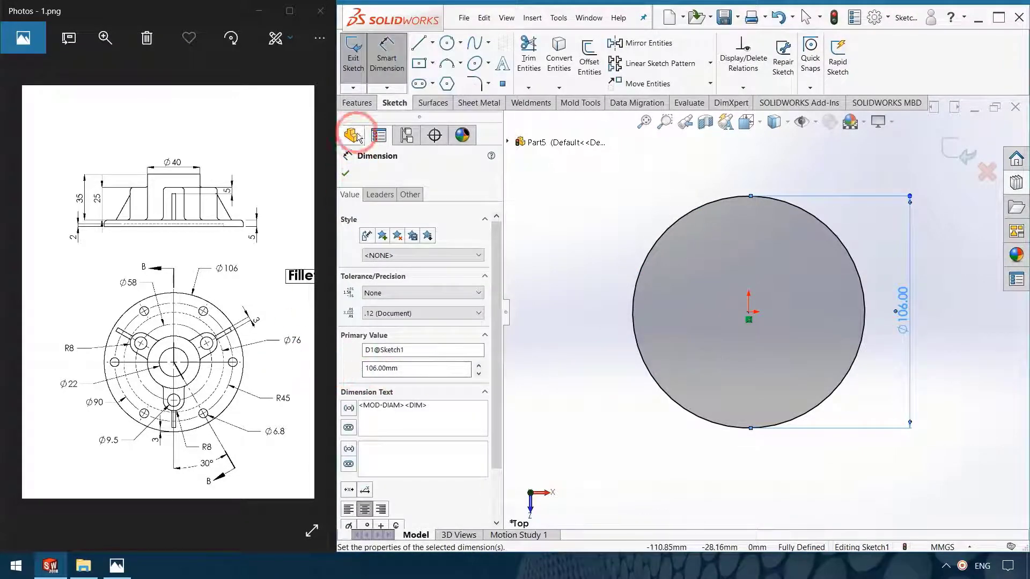
Step: Extrude the Ø106 circle 5 mm to form the base disc
click(357, 103)
click(359, 75)
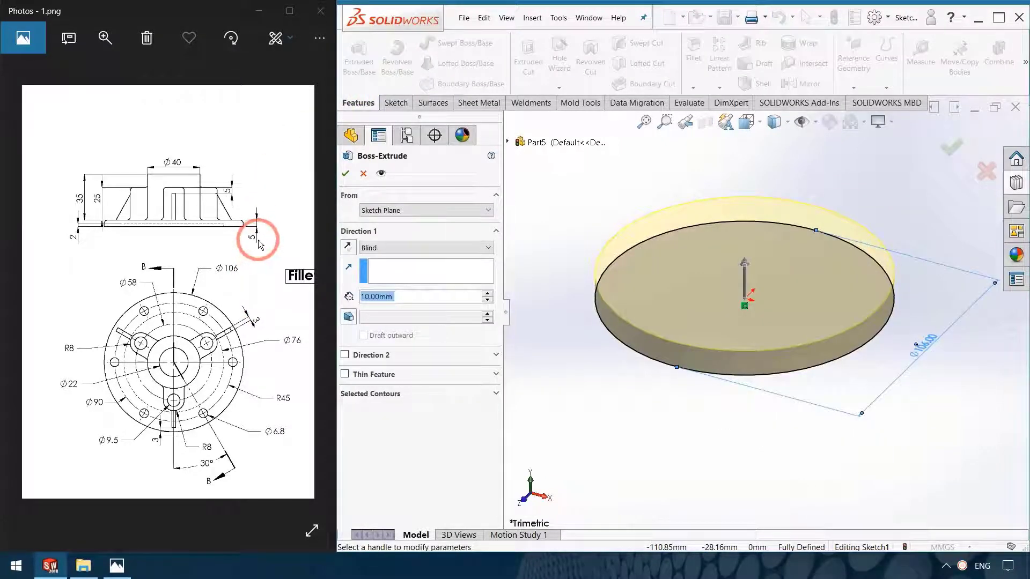
click(371, 295)
text(5)
key(Return)
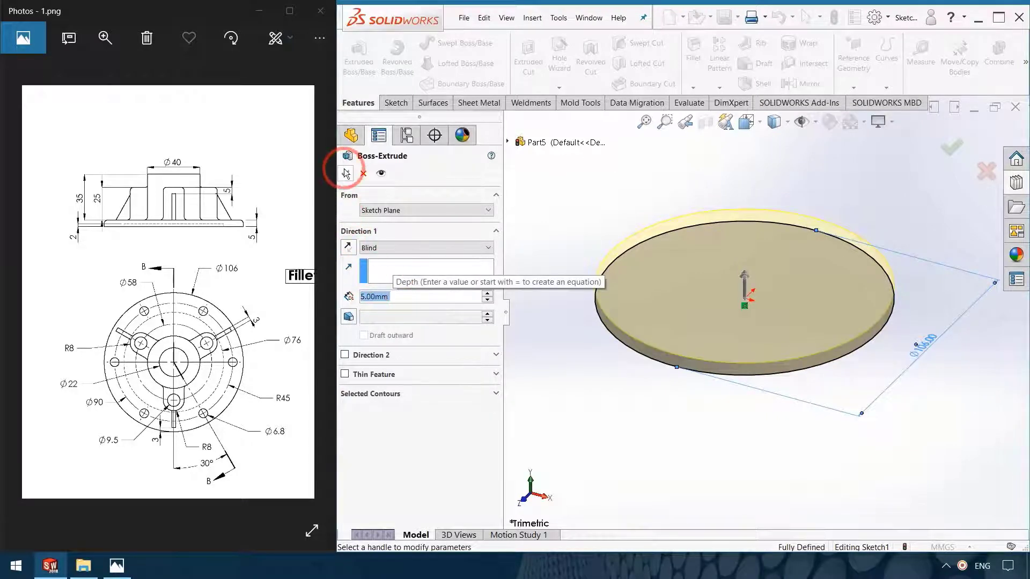
click(345, 173)
click(720, 466)
click(283, 440)
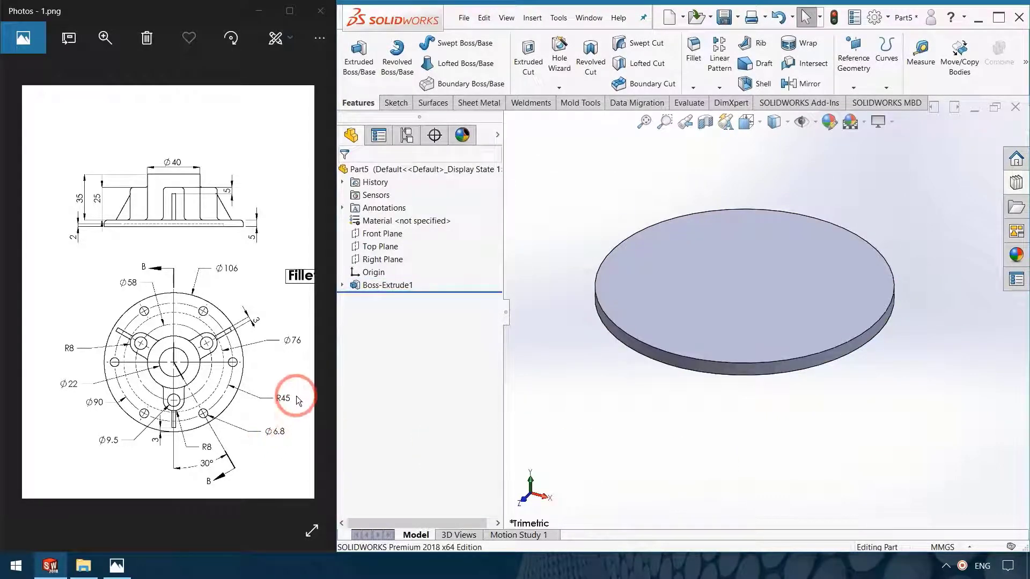
drag(296, 396, 145, 395)
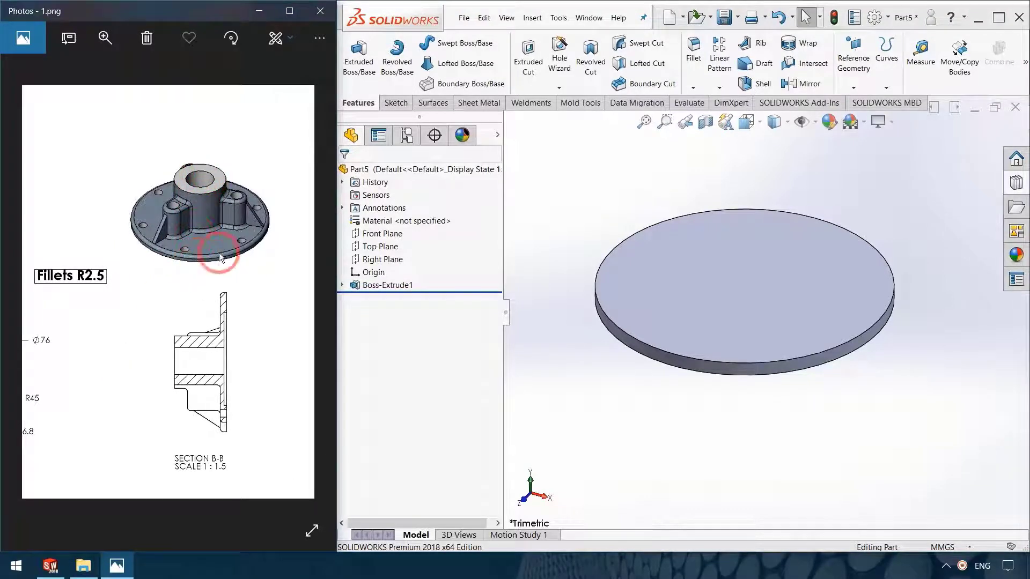
Step: Sketch a Ø40 mm circle at the origin on the disc's top face
click(715, 255)
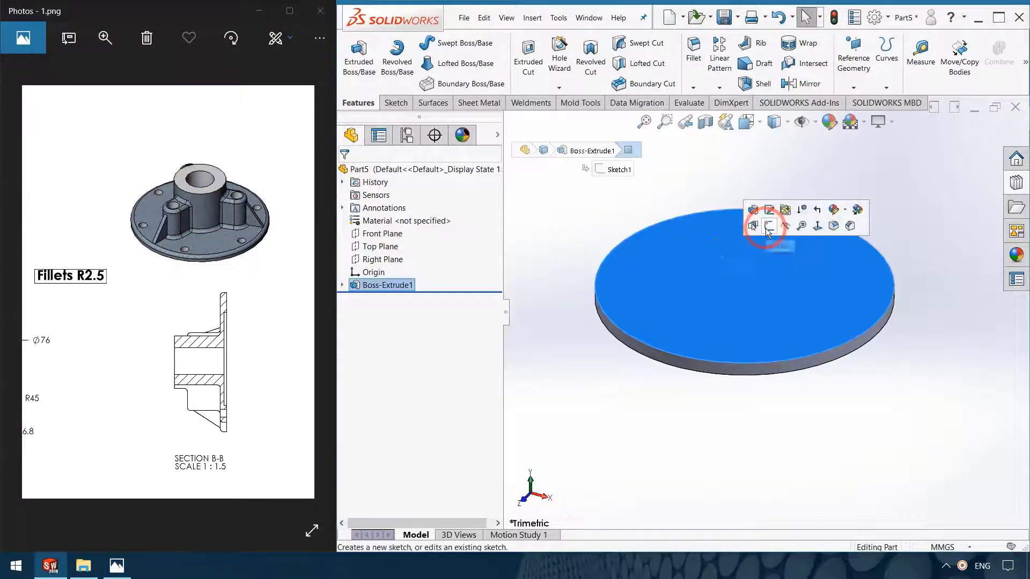
click(766, 228)
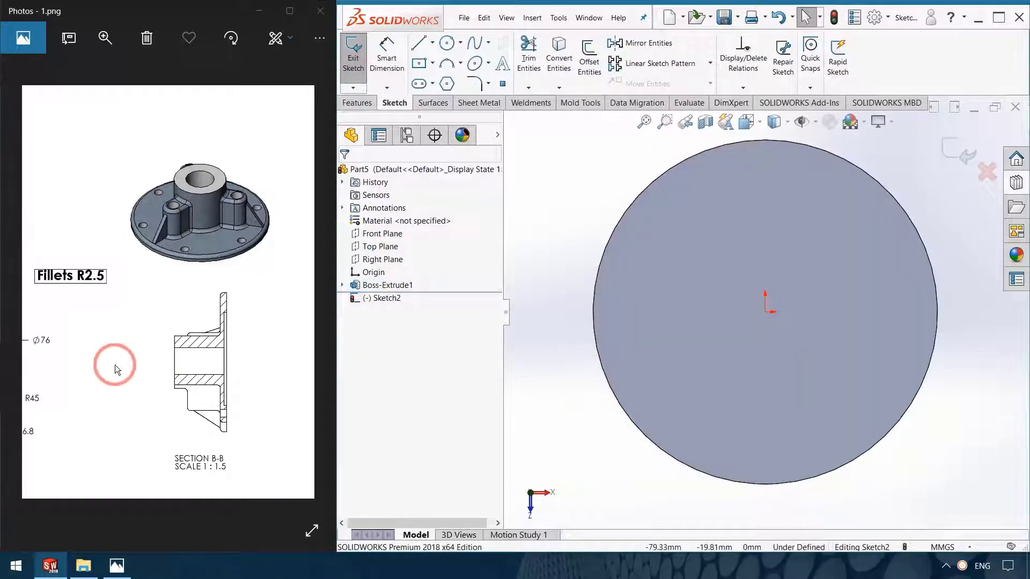
drag(115, 365, 346, 367)
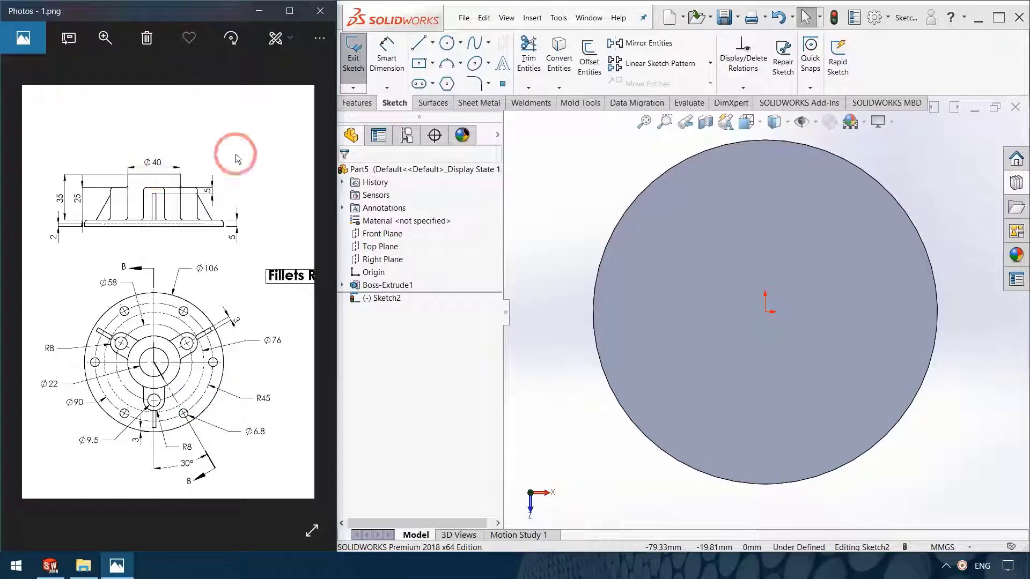
click(448, 44)
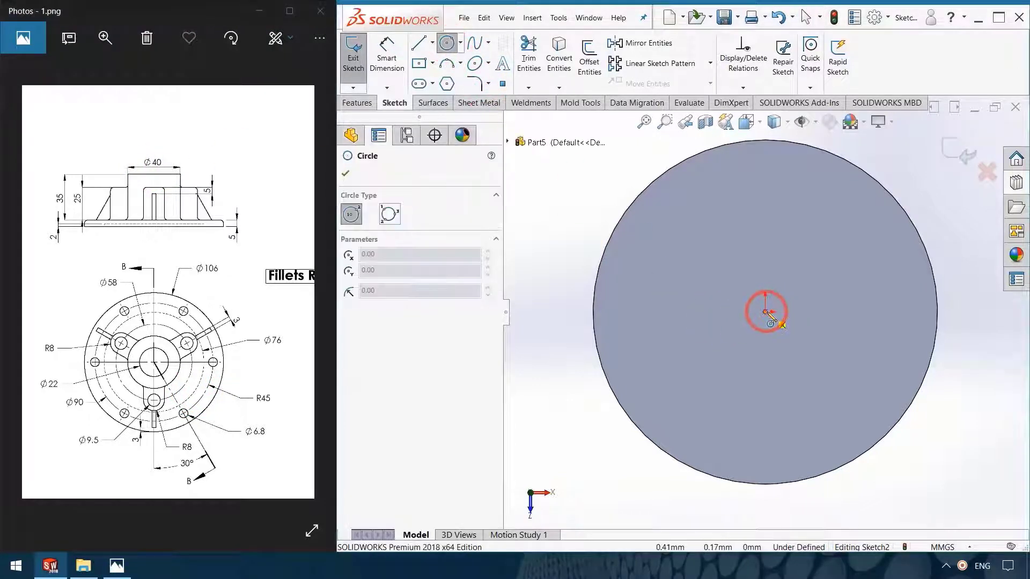
click(765, 312)
click(783, 376)
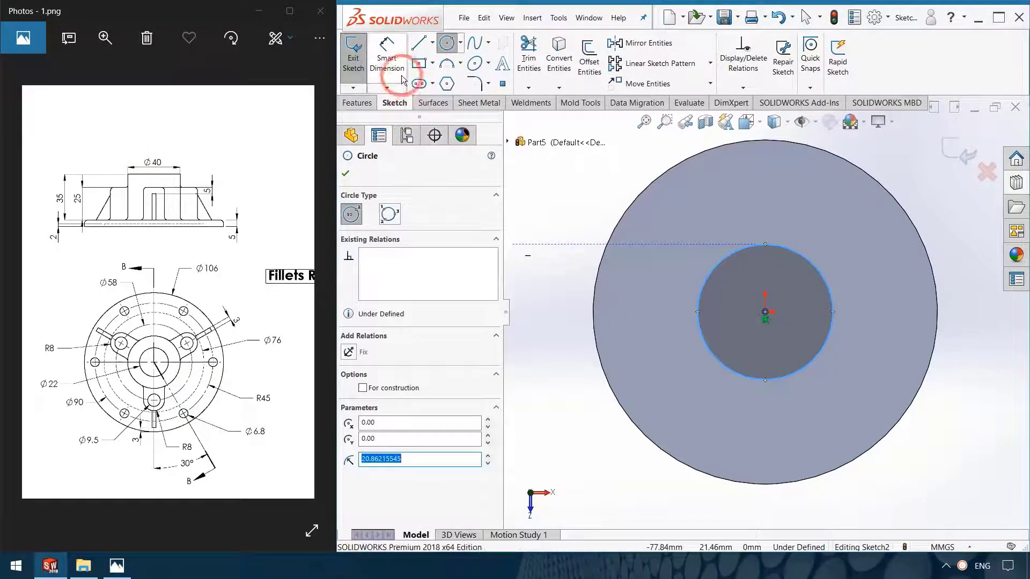
click(386, 54)
click(716, 263)
click(570, 300)
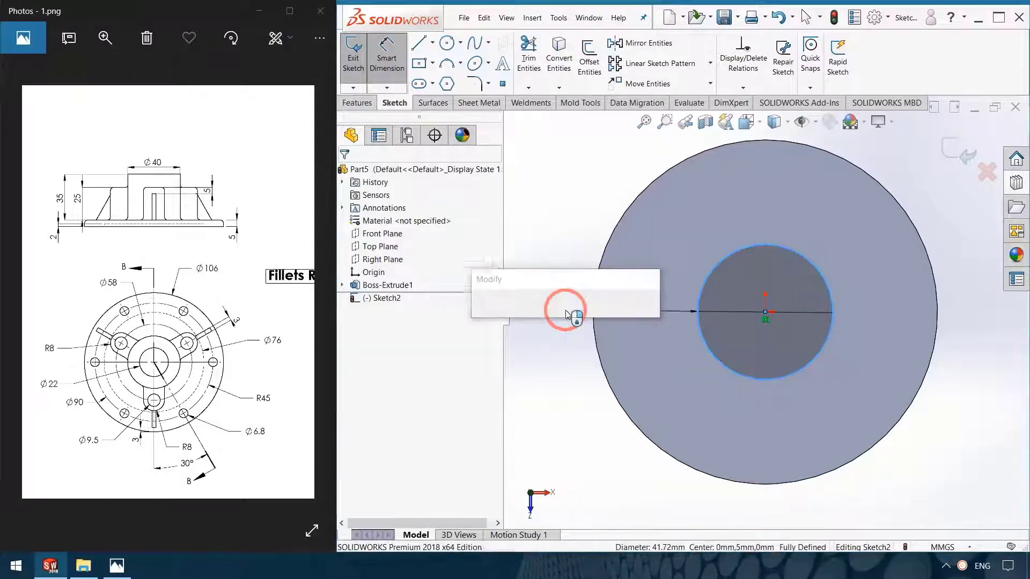
text(40)
key(Return)
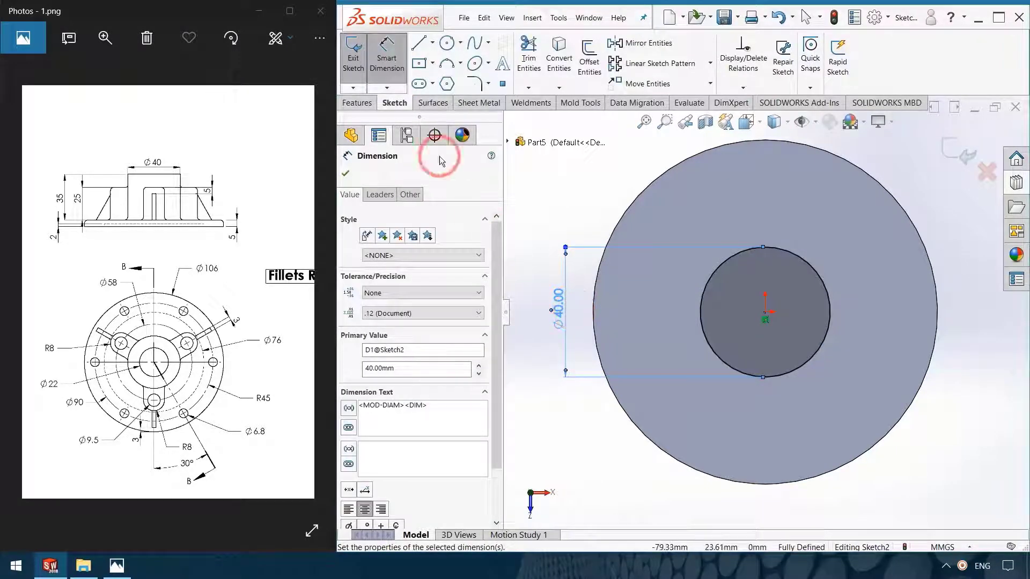
Step: Extrude the Ø40 circle 35 mm upward as the central boss
click(360, 101)
click(358, 59)
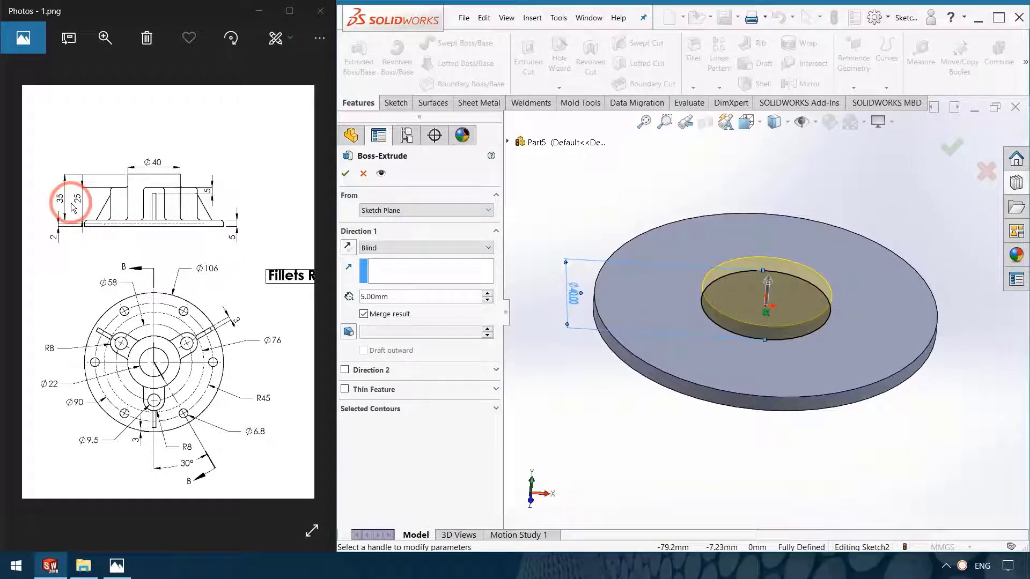
click(371, 298)
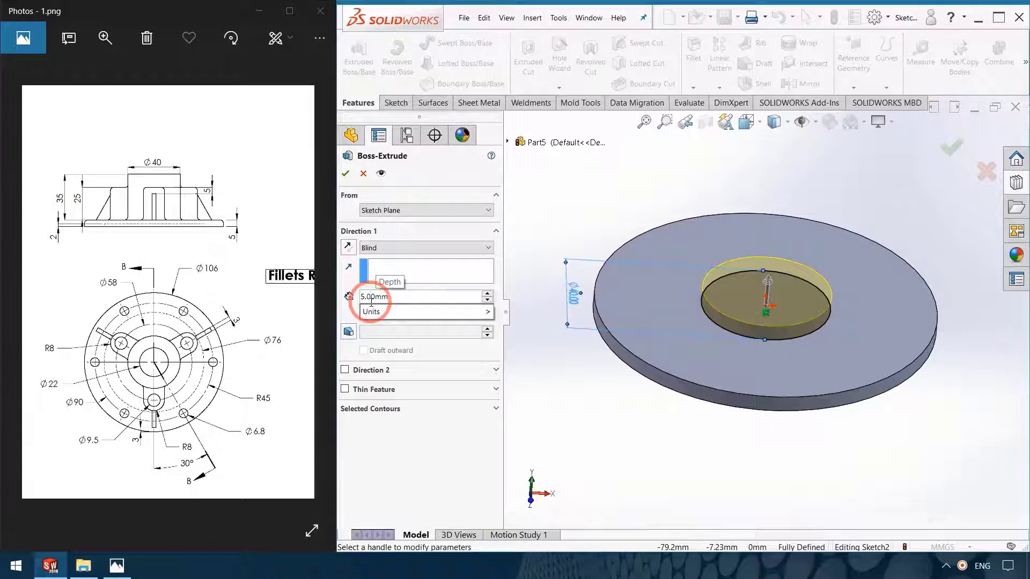
text(35)
key(Return)
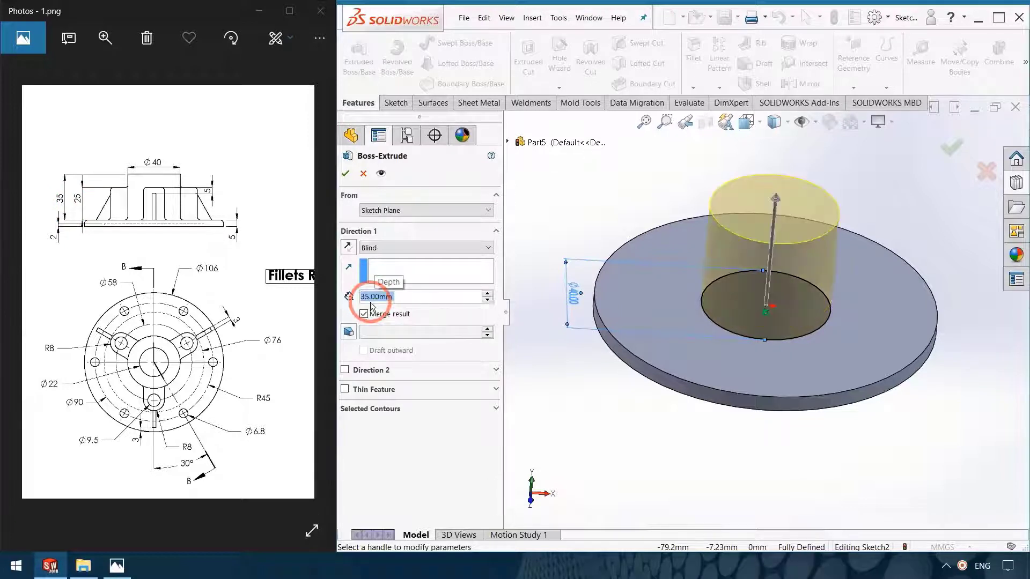
key(Return)
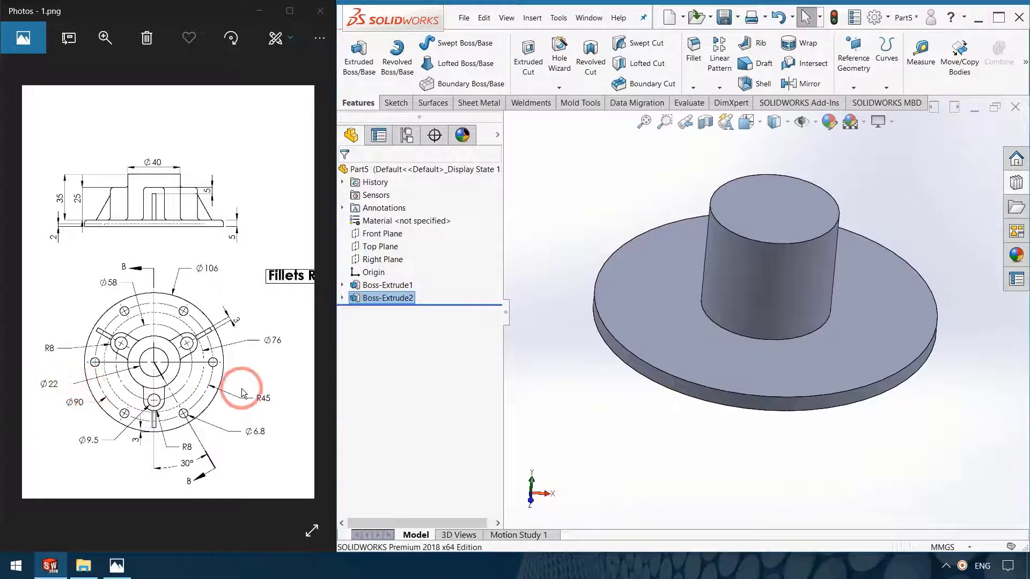
drag(250, 388, 101, 402)
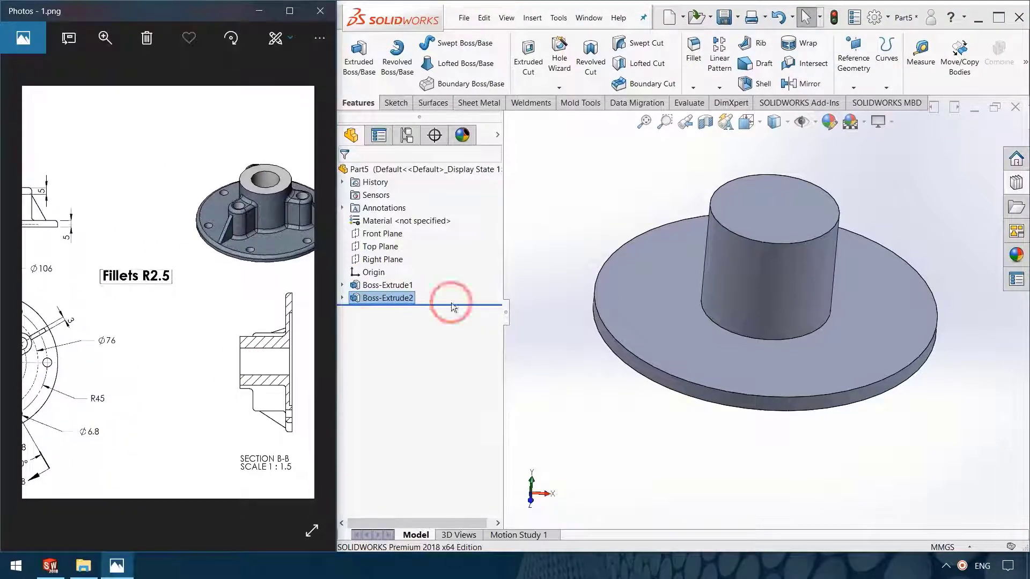
Step: Sketch a Ø22 mm circle at the origin on the cylinder's top face
click(771, 213)
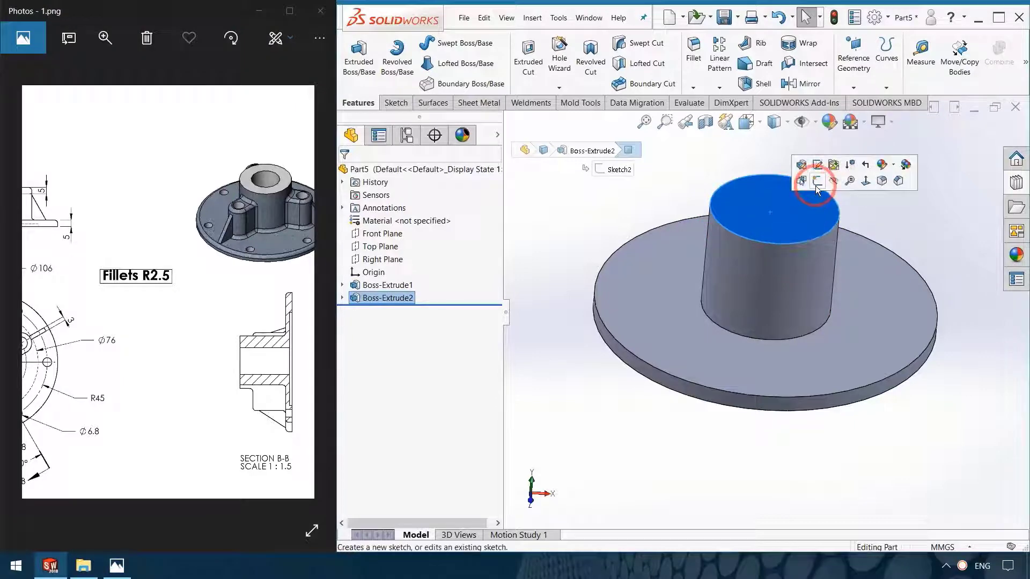
click(816, 186)
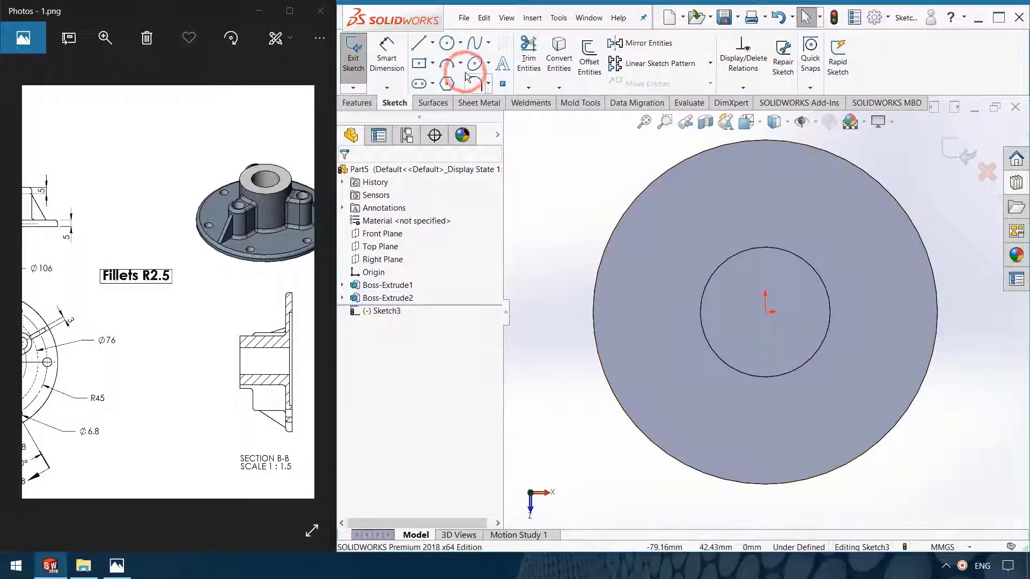
click(450, 44)
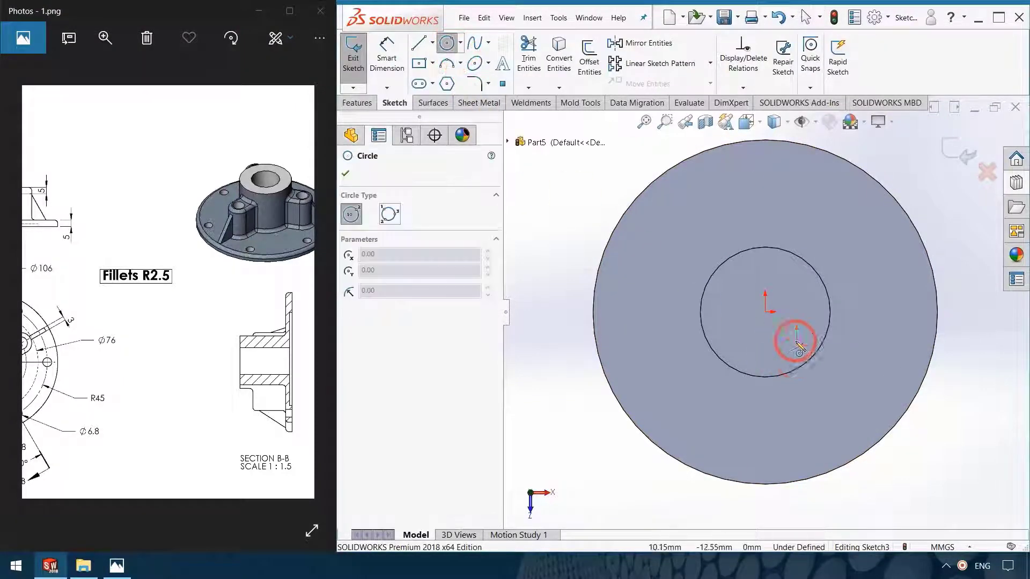
click(767, 314)
click(793, 333)
right_drag(869, 375, 863, 322)
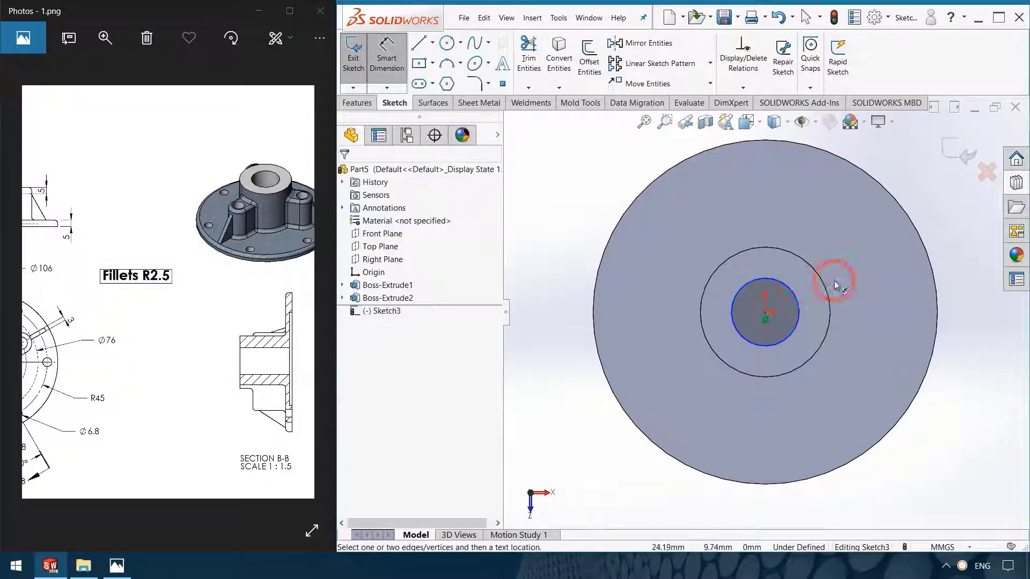
click(785, 290)
click(967, 328)
text(22)
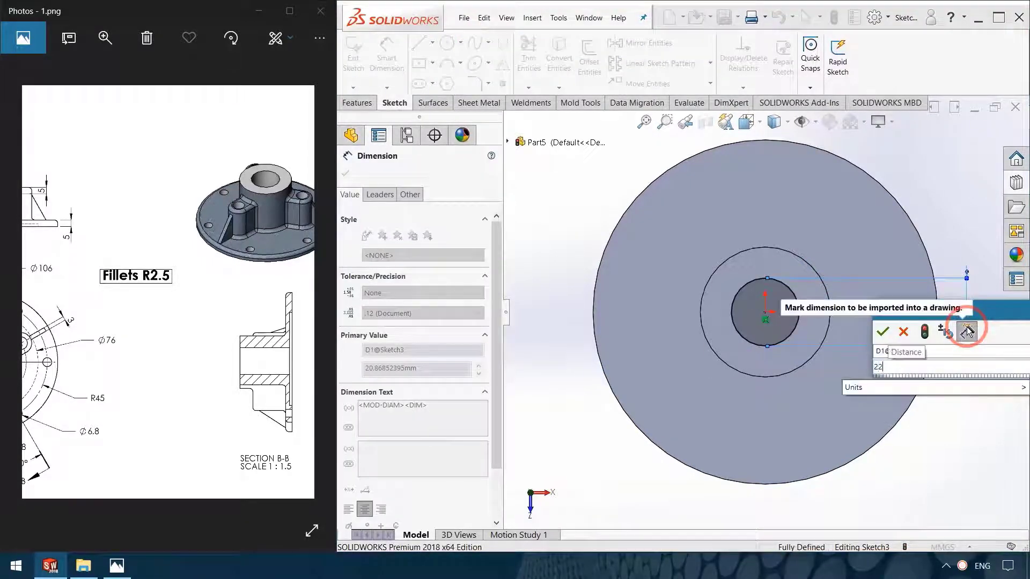
key(Return)
Step: Cut the Ø22 circle Through All to bore out the hub
click(357, 103)
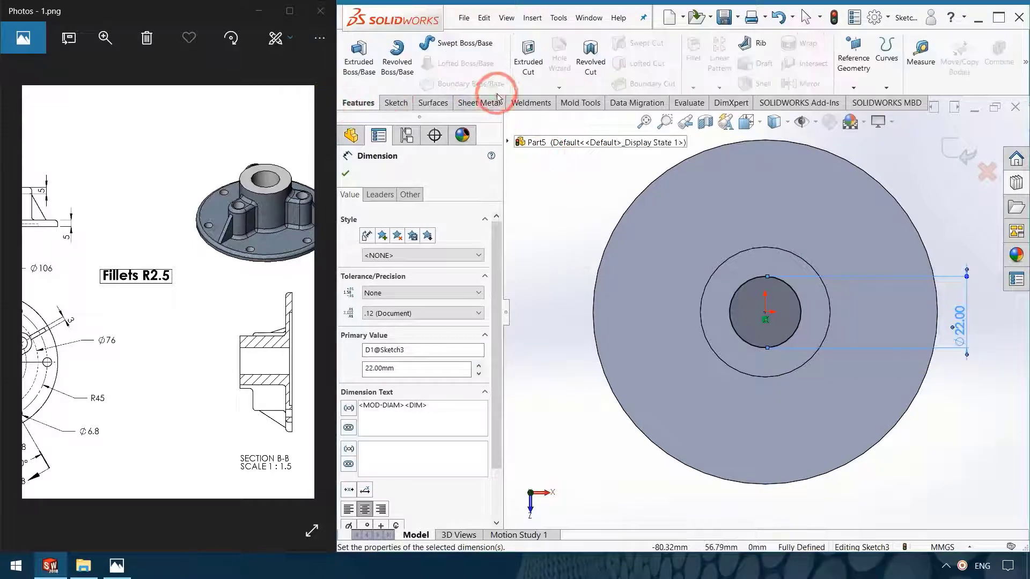
click(529, 54)
mouse_move(786, 483)
middle_down()
mouse_move(782, 356)
mouse_move(798, 316)
middle_up()
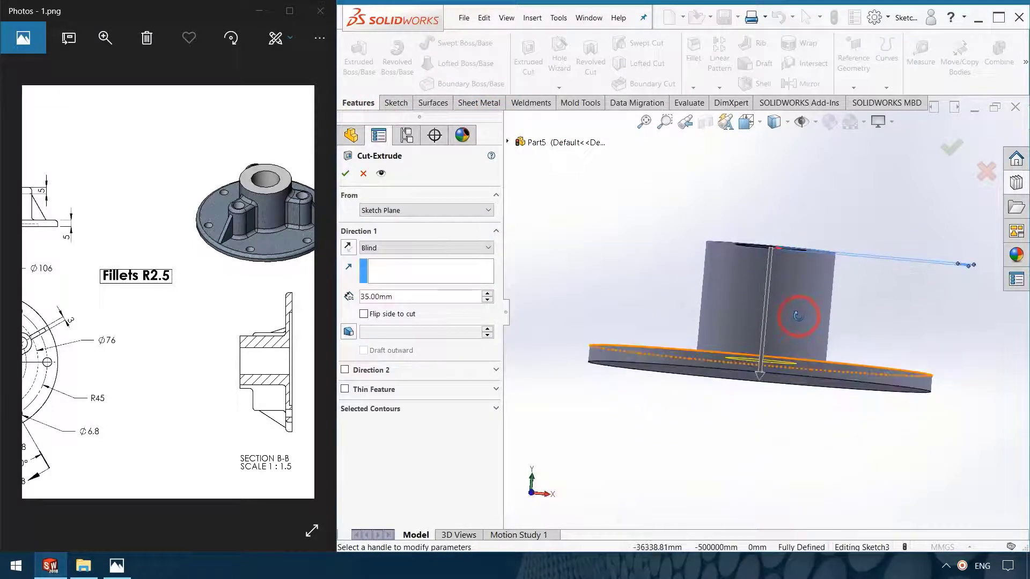
click(417, 255)
click(415, 248)
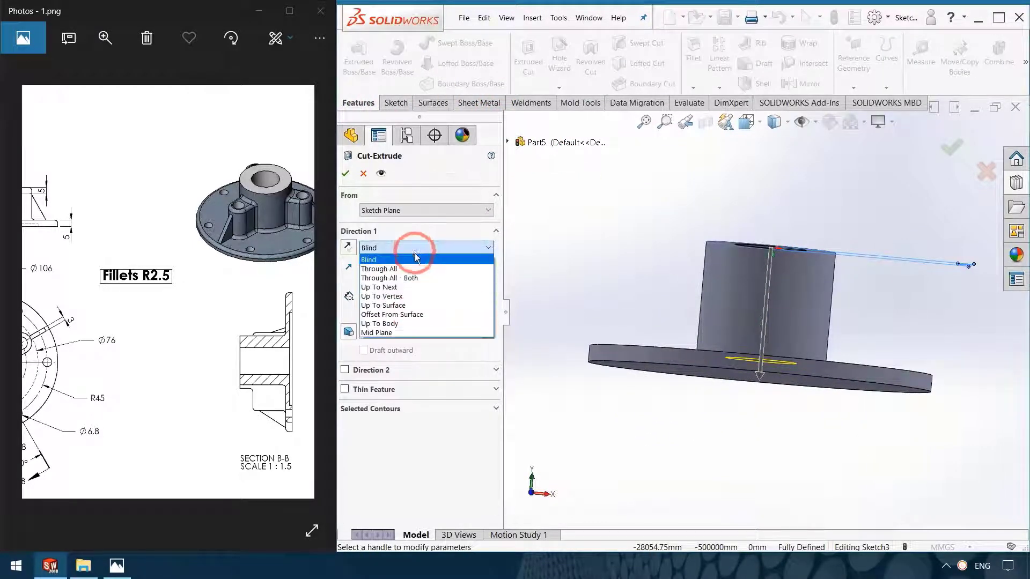
click(408, 267)
middle_drag(729, 313, 724, 425)
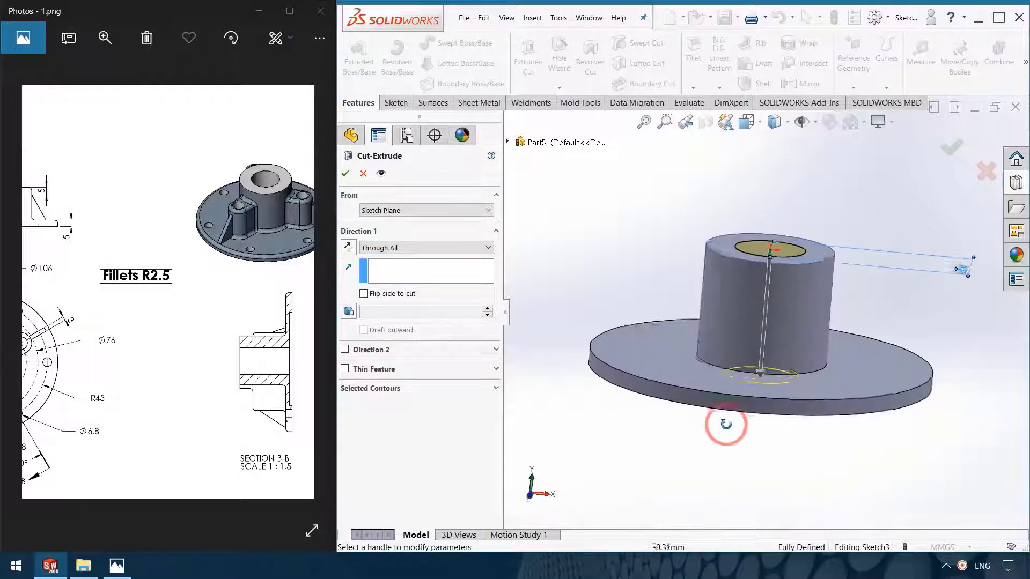
click(345, 174)
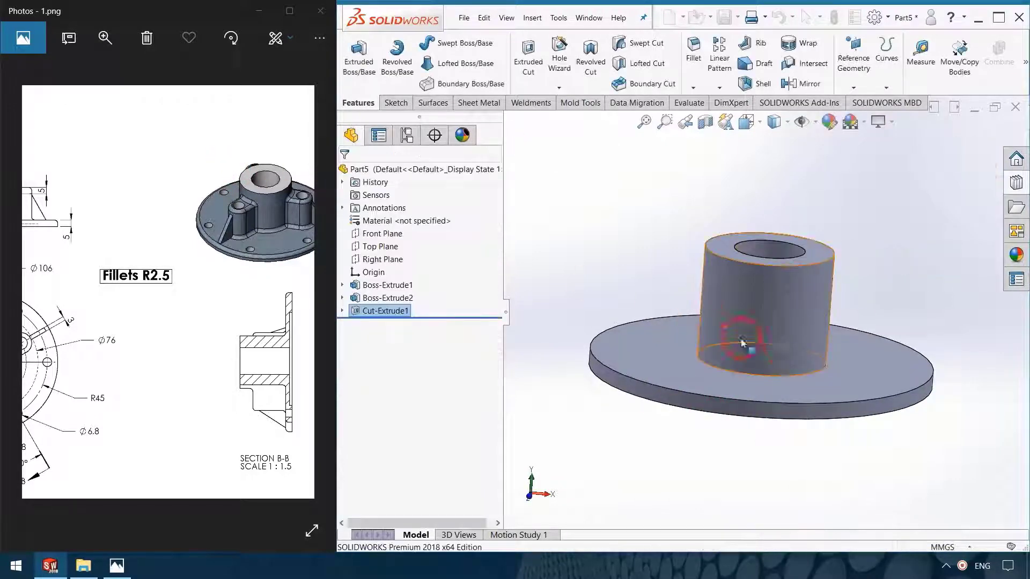
middle_drag(743, 345, 784, 445)
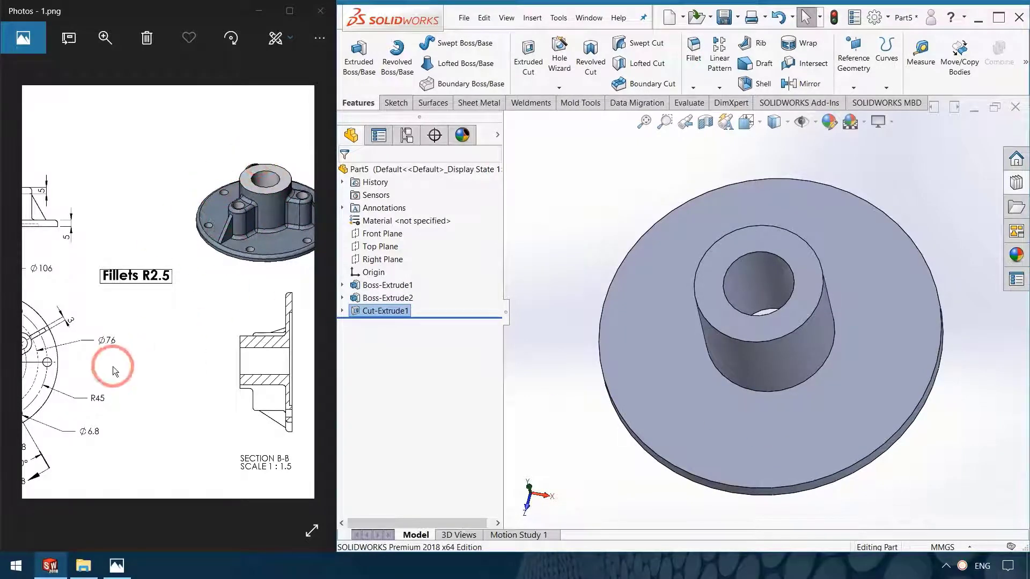
drag(114, 366, 219, 368)
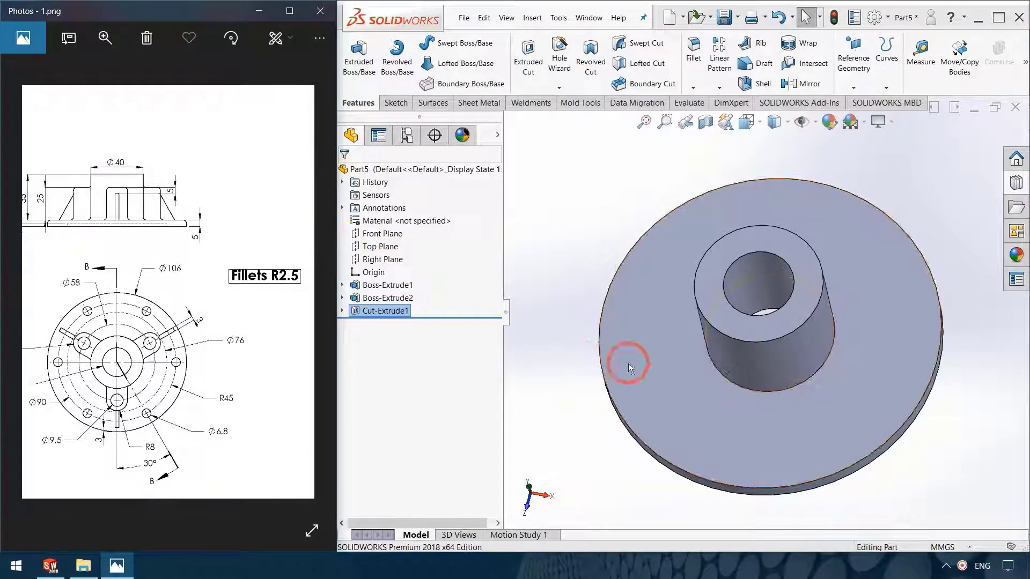
click(700, 394)
Step: Begin Sketch4 on the flange's top face and bring the reference drawing back into view
middle_drag(762, 415, 768, 398)
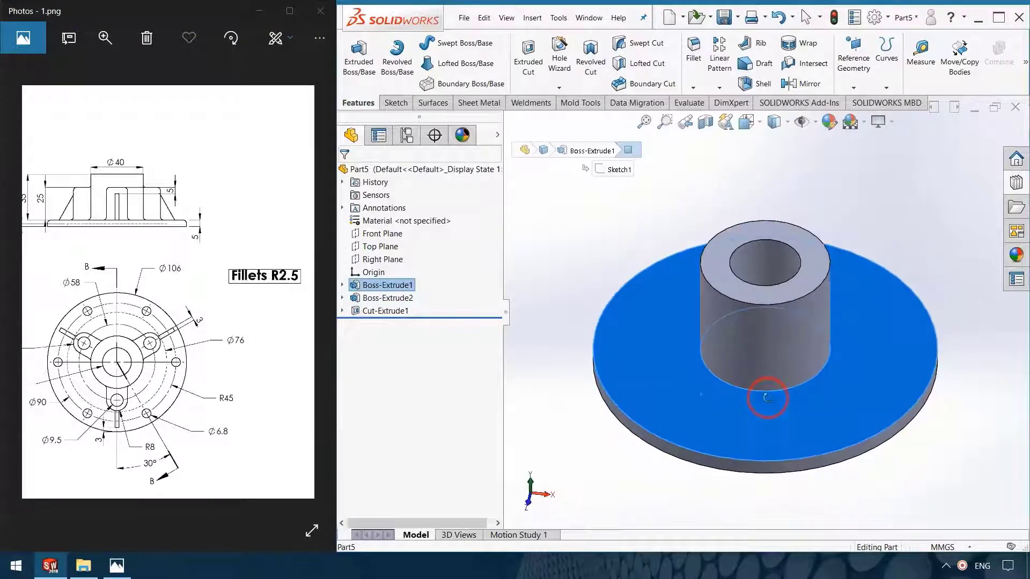
click(722, 420)
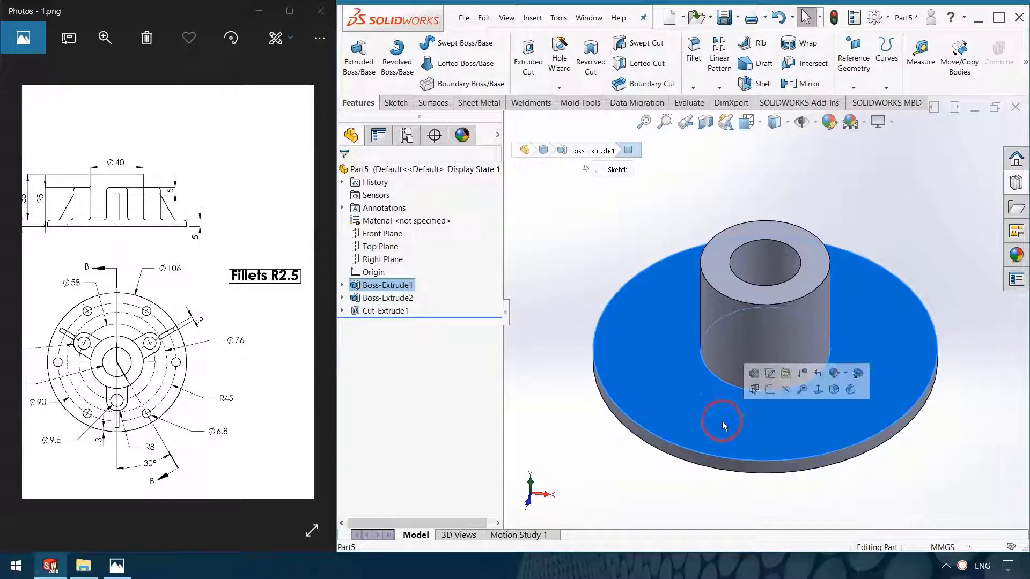
click(762, 392)
click(970, 460)
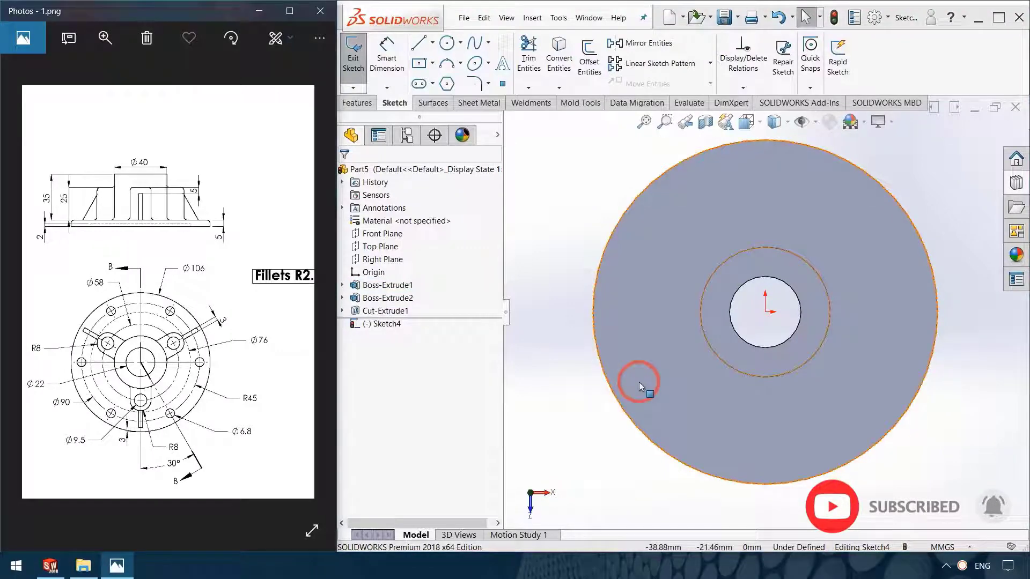
click(87, 358)
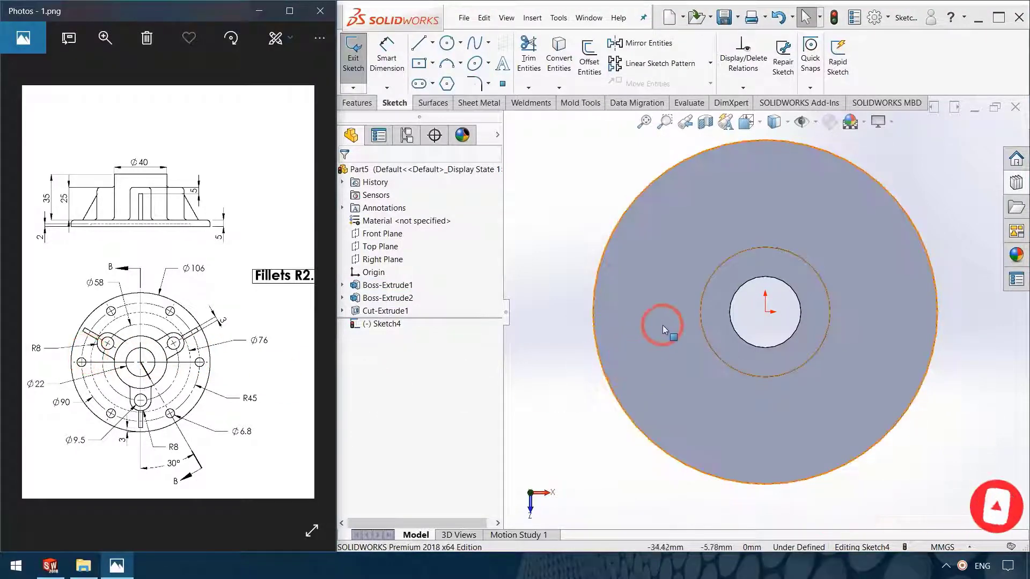
drag(245, 344, 224, 344)
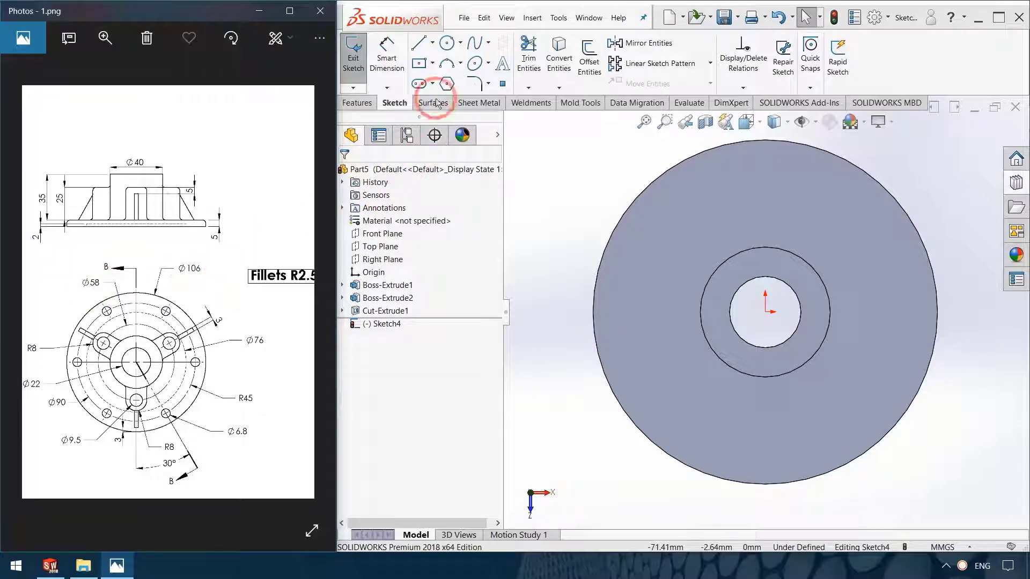
Step: Draw a circle centred on the origin and dimension it Ø58 mm
click(447, 43)
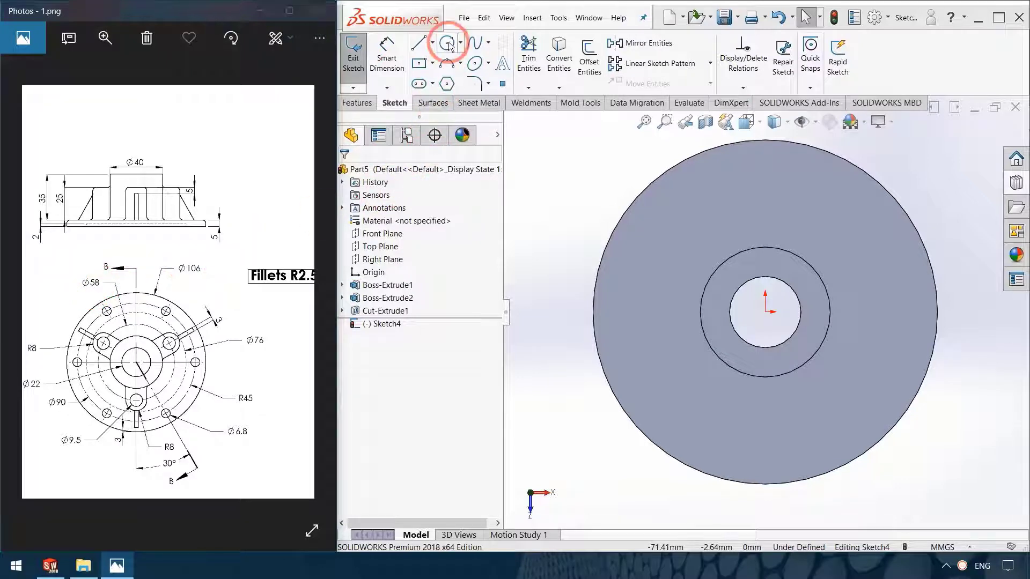
click(766, 312)
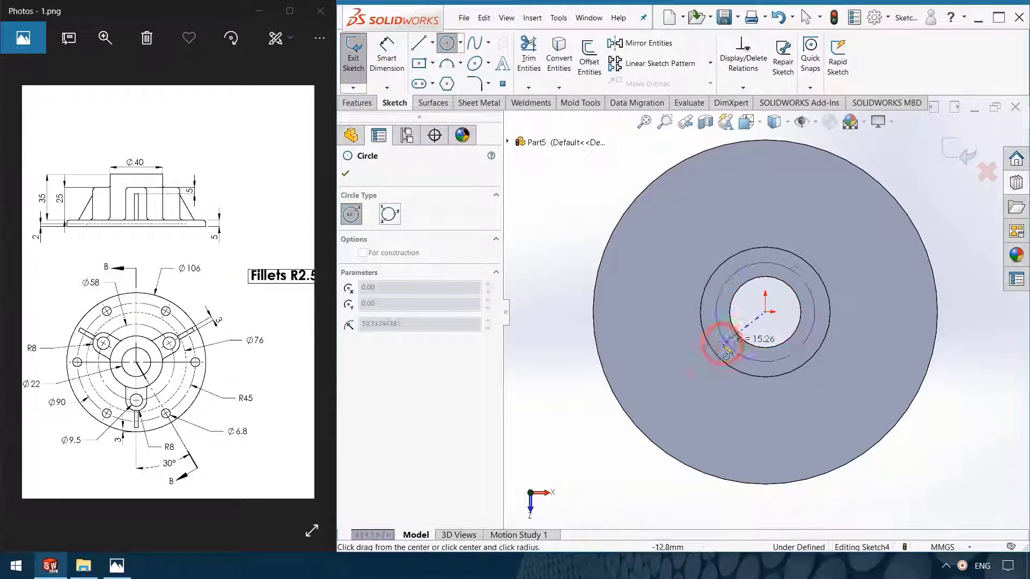
click(681, 372)
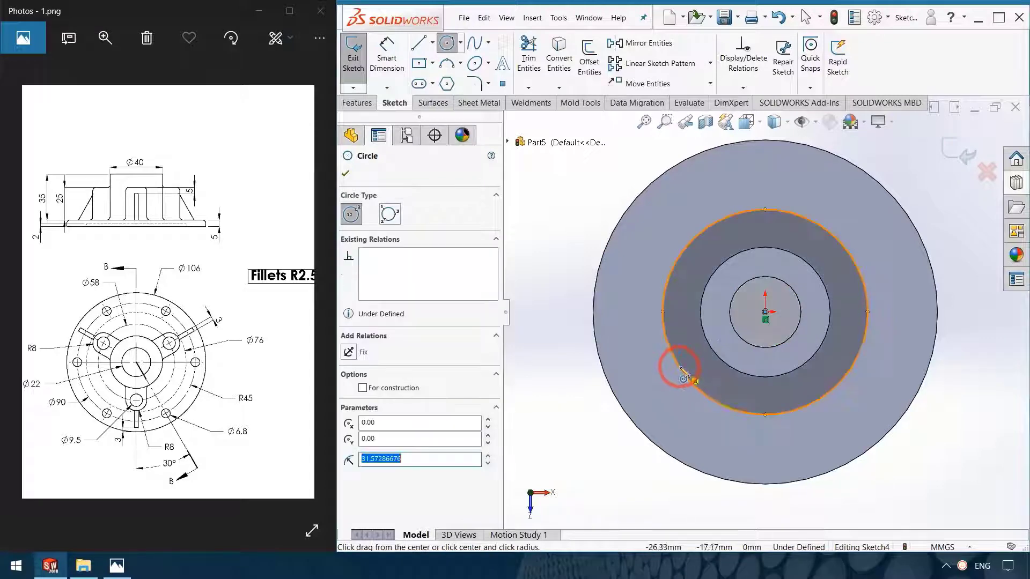
click(387, 57)
click(661, 299)
click(562, 306)
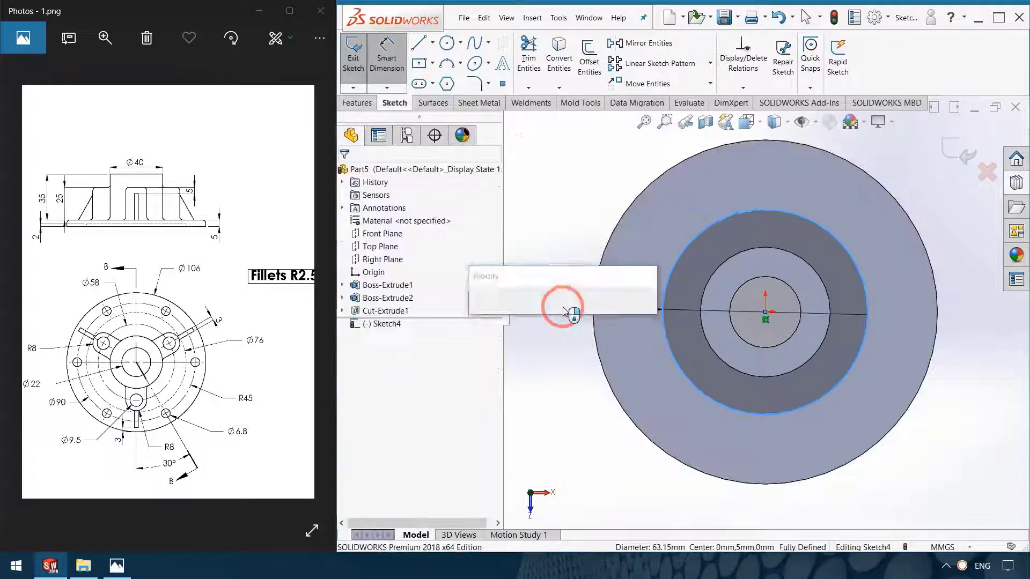
text(58)
key(Return)
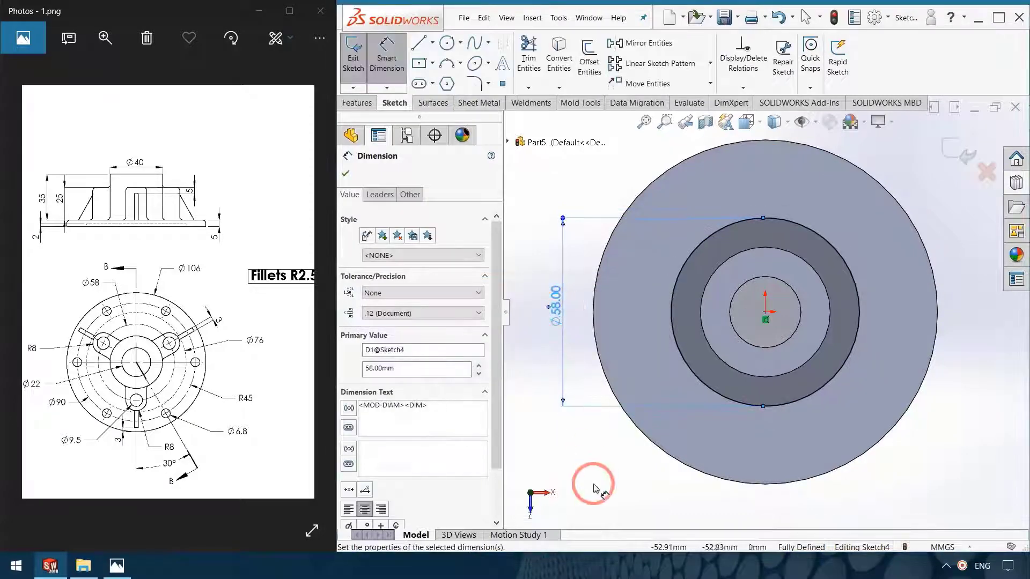
click(594, 483)
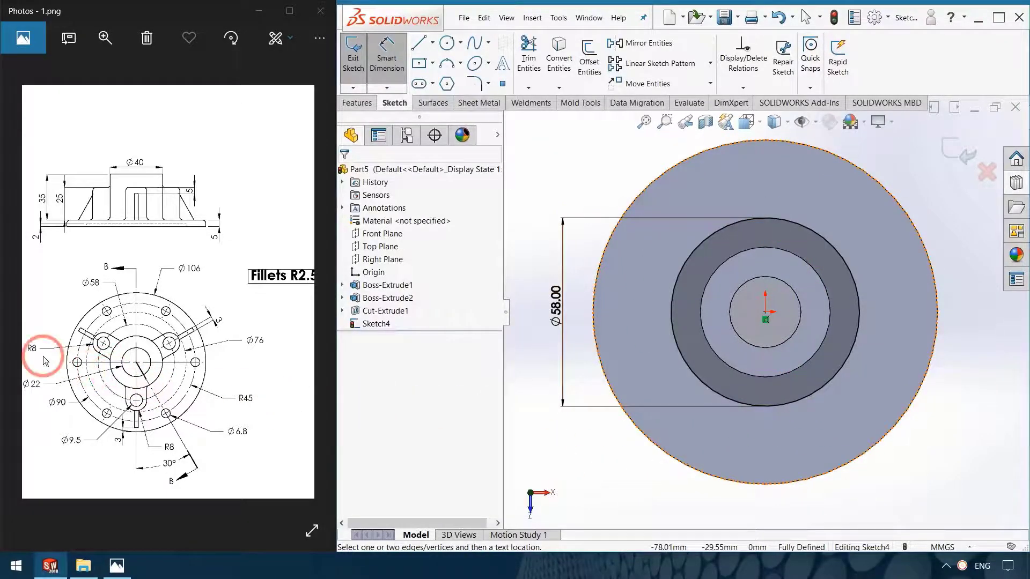
Step: Set the Ø58 circle to construction geometry
click(161, 370)
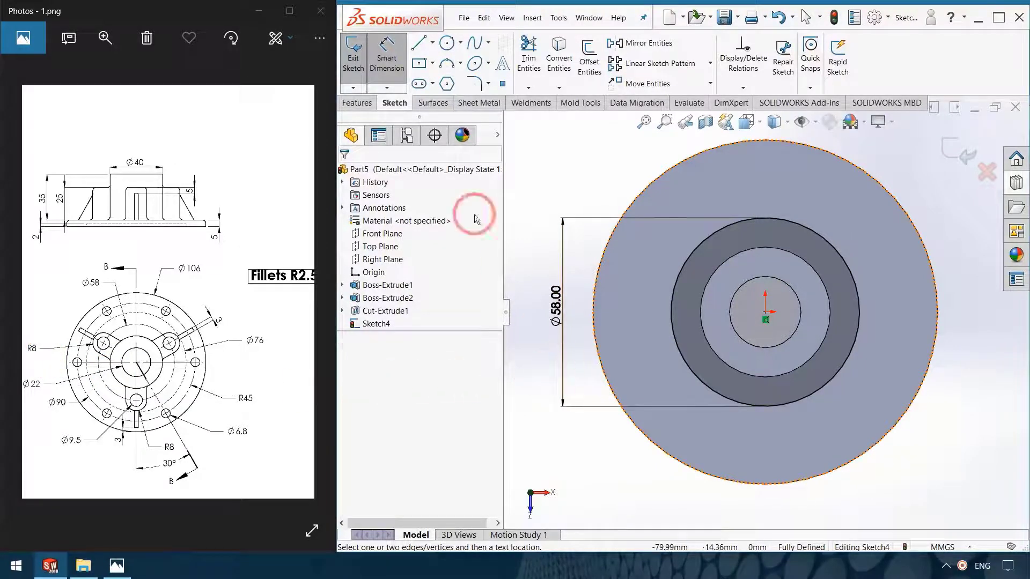
click(387, 51)
click(600, 294)
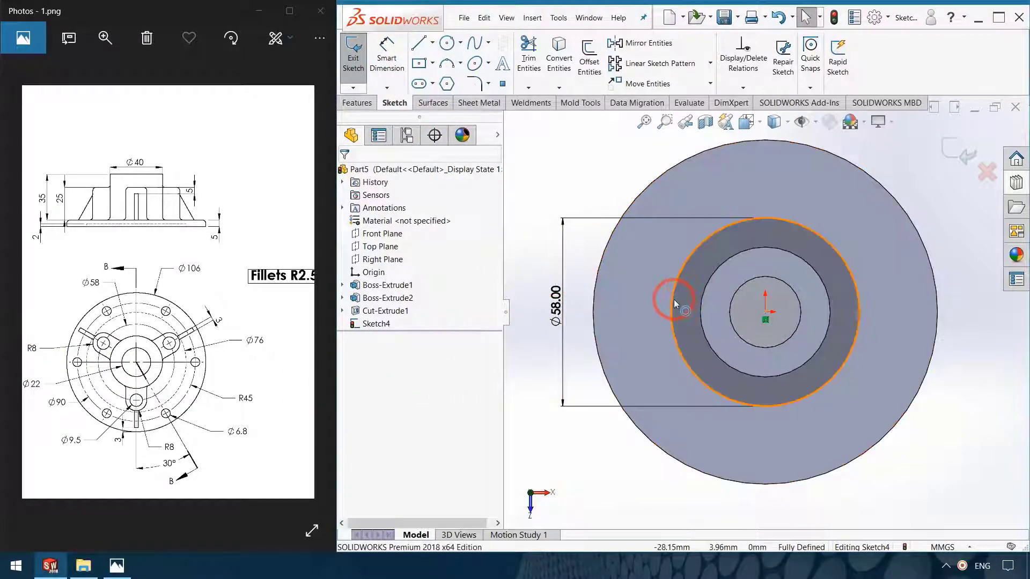
click(674, 299)
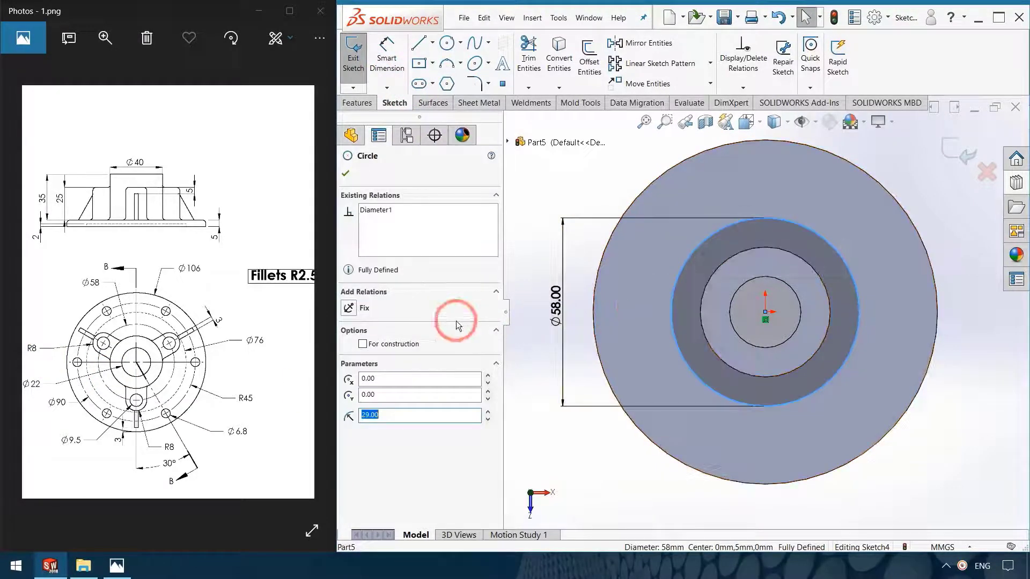
click(393, 347)
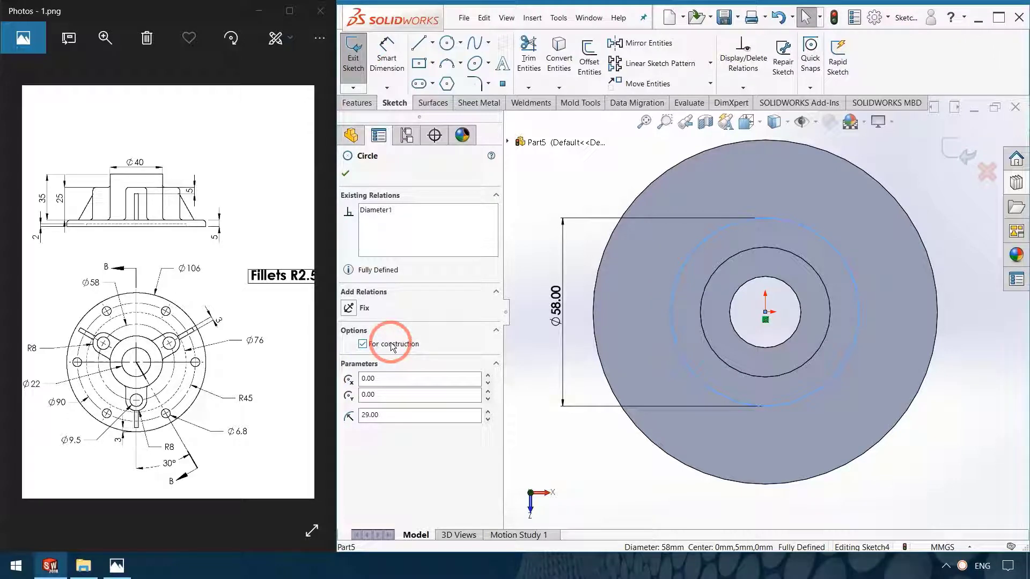
Step: Draw a small circle and dimension it Ø16 mm
click(451, 46)
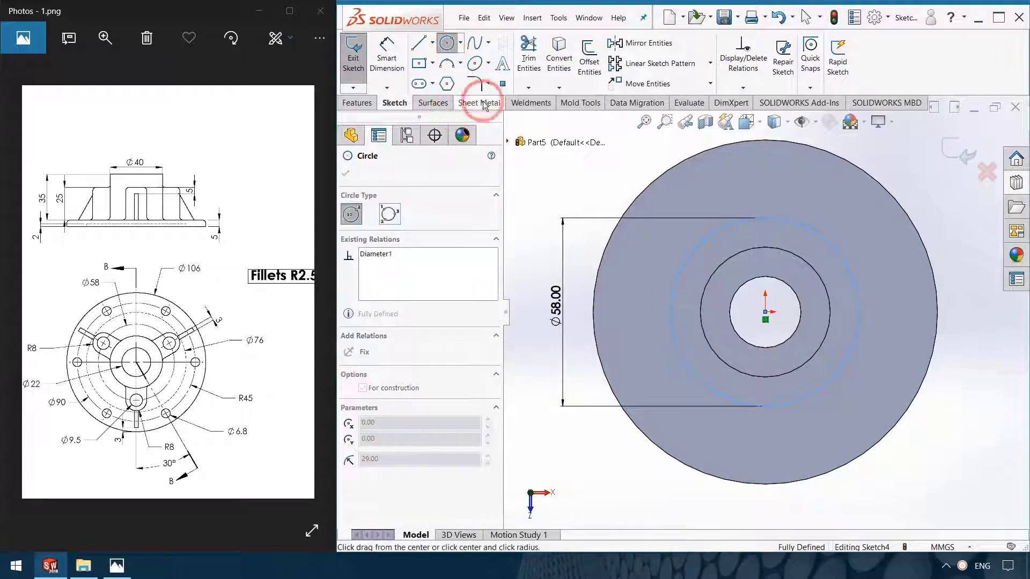
drag(556, 193, 560, 224)
click(559, 224)
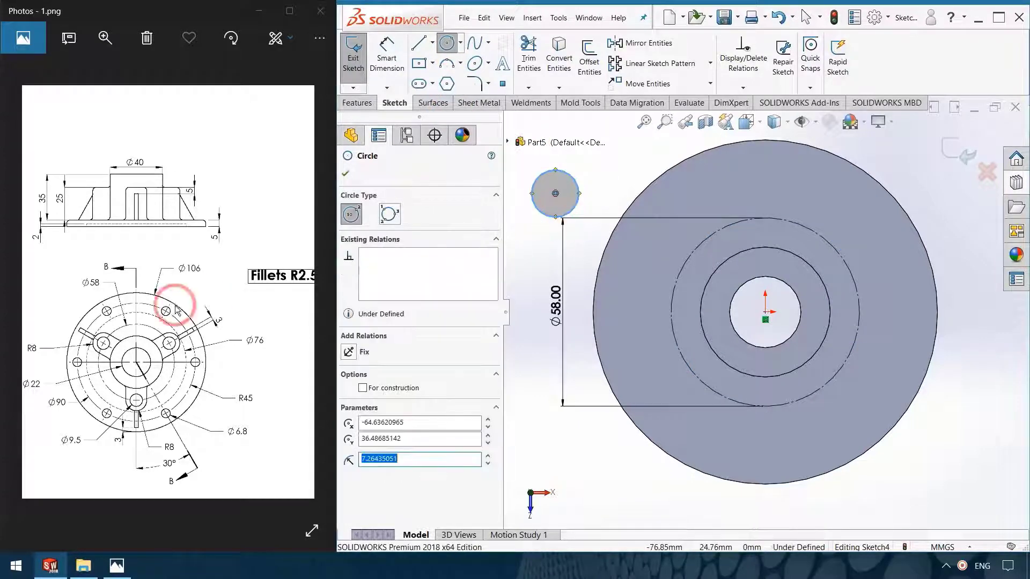
click(387, 54)
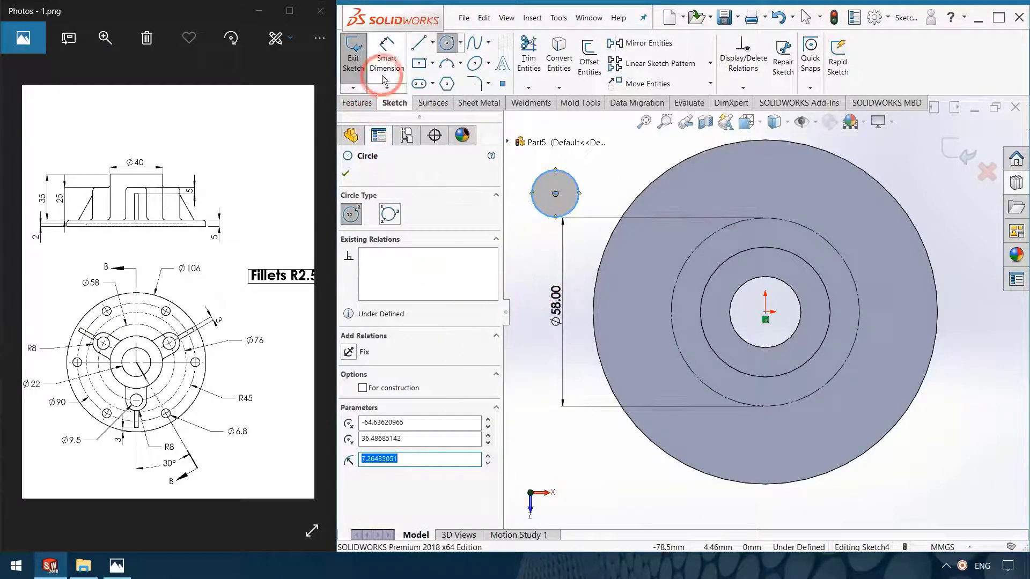
click(543, 214)
click(537, 243)
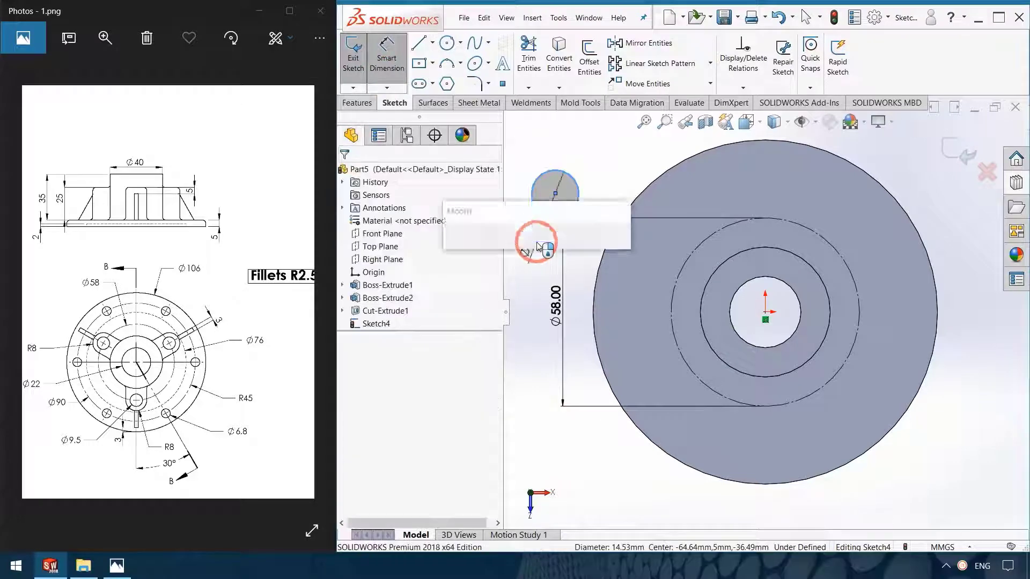
text(16)
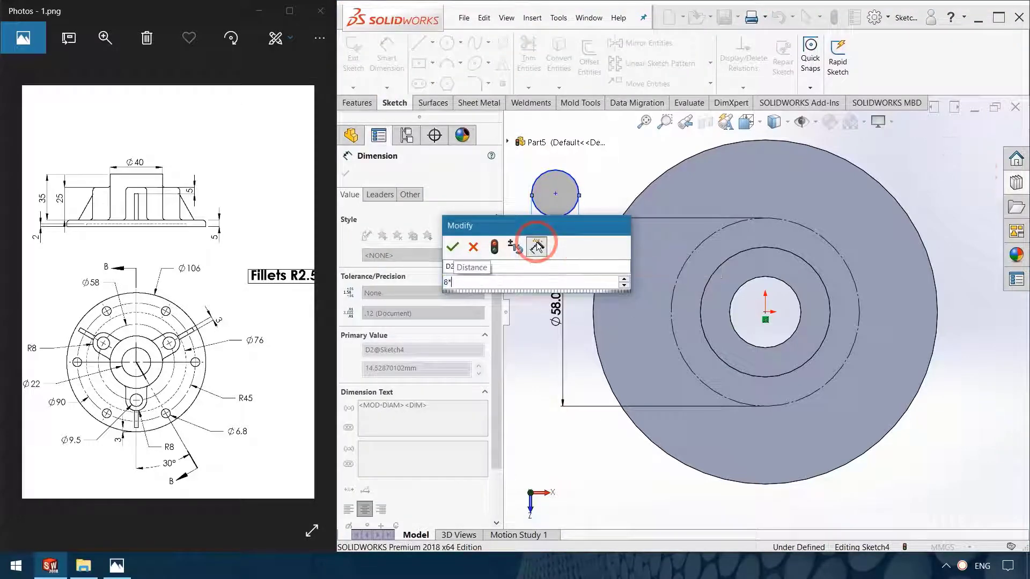
key(Return)
click(534, 298)
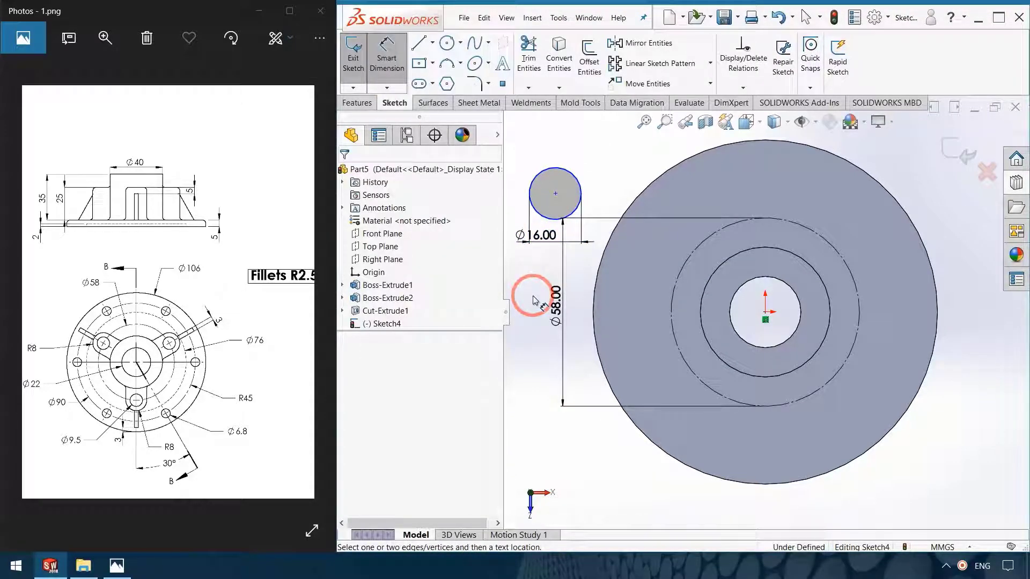
key(Escape)
Step: Make the Ø16 centre coincident with the Ø58 construction circle and vertical with the origin
click(556, 193)
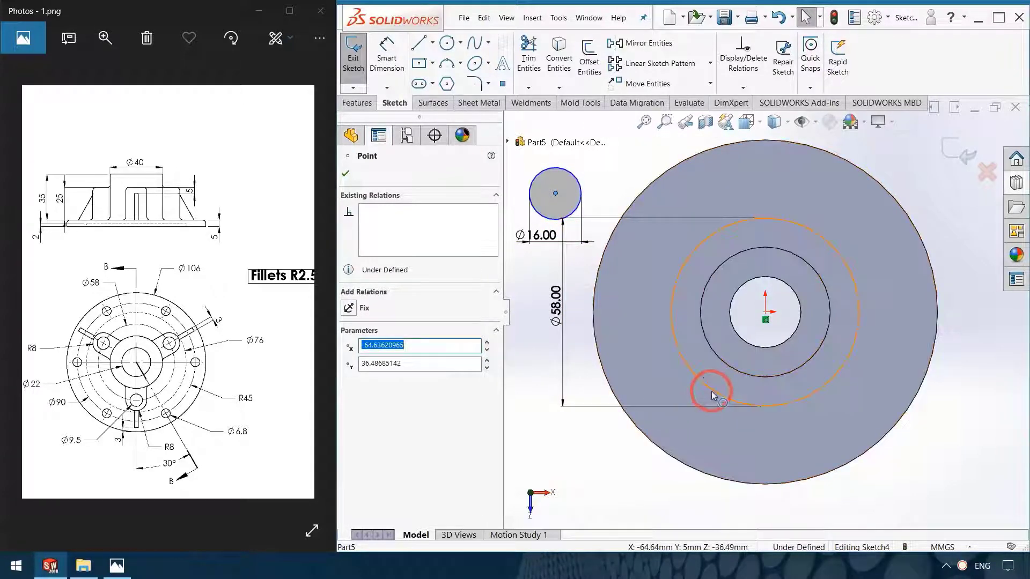
ctrl+click(712, 393)
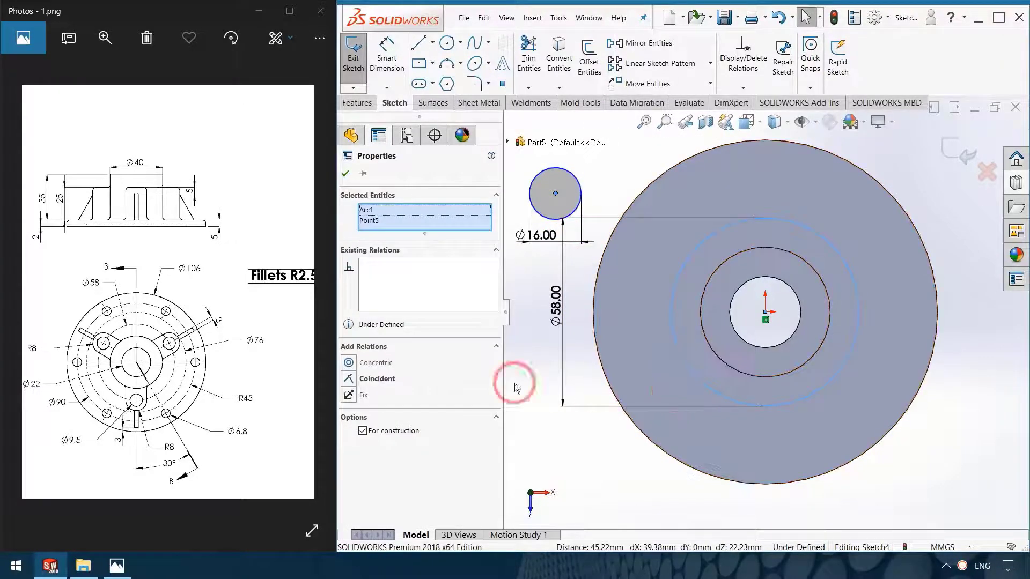
click(363, 380)
click(662, 482)
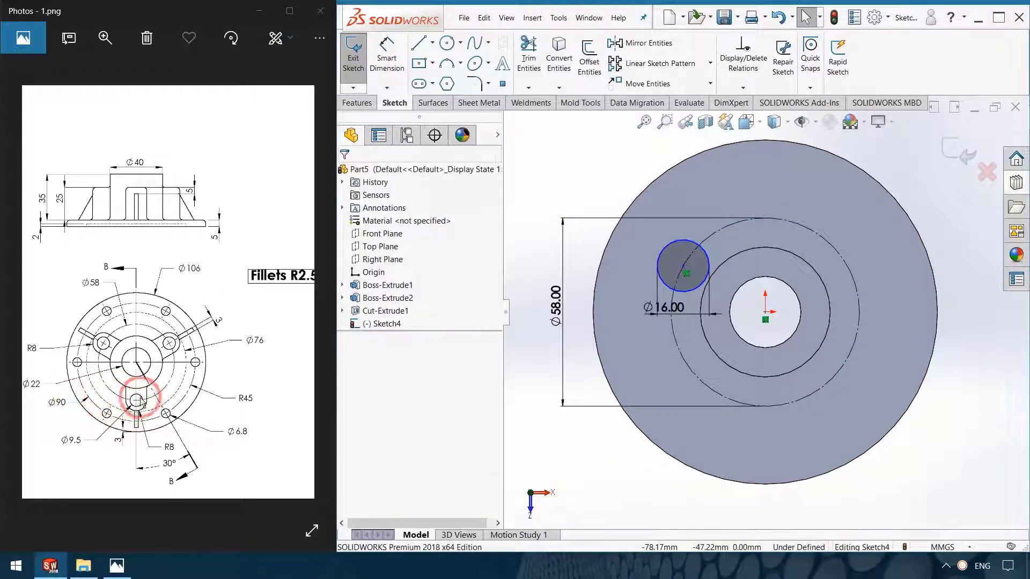
click(683, 266)
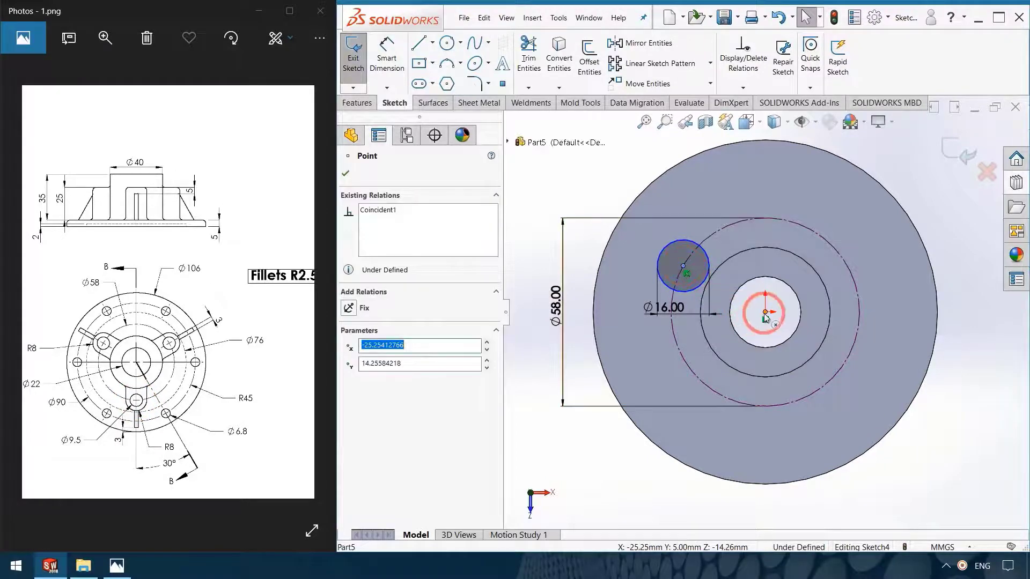
drag(684, 284, 686, 373)
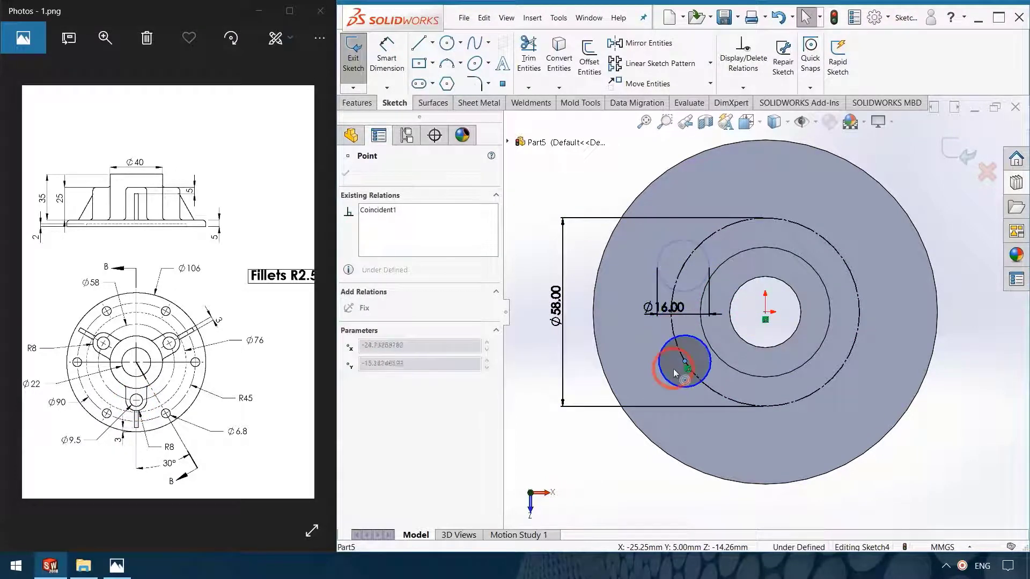
click(642, 464)
click(686, 367)
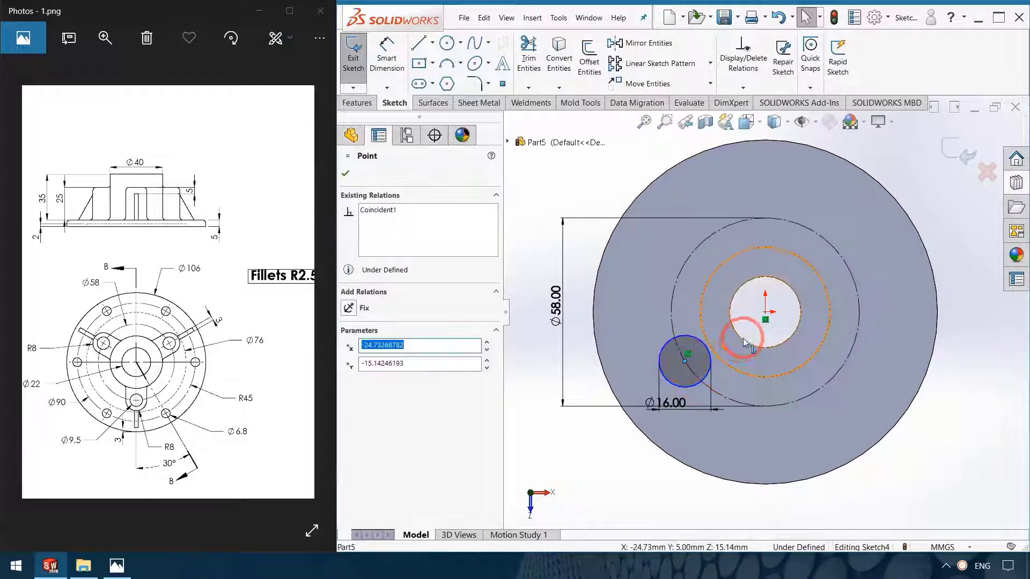
ctrl+click(766, 312)
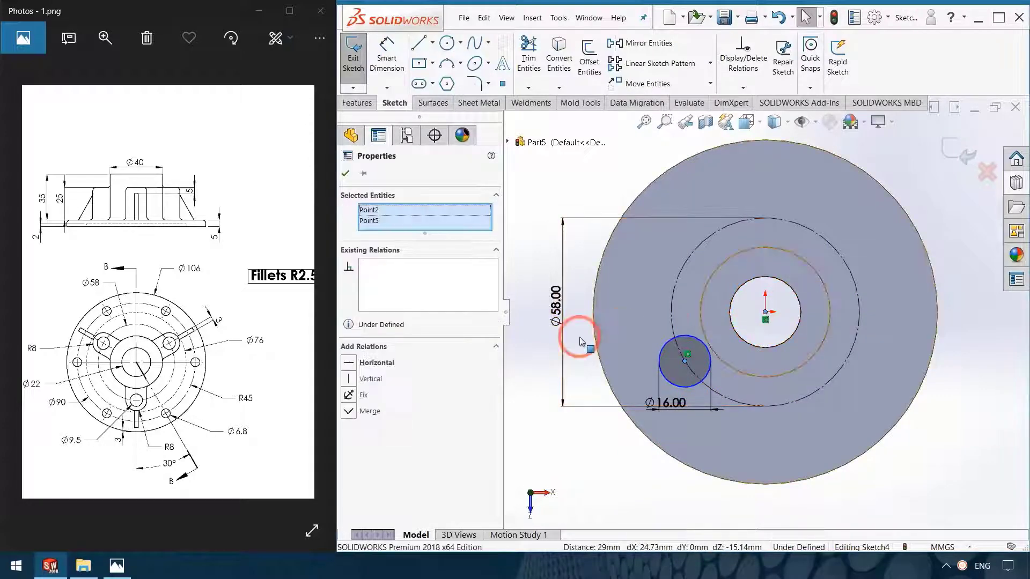
click(355, 379)
click(629, 501)
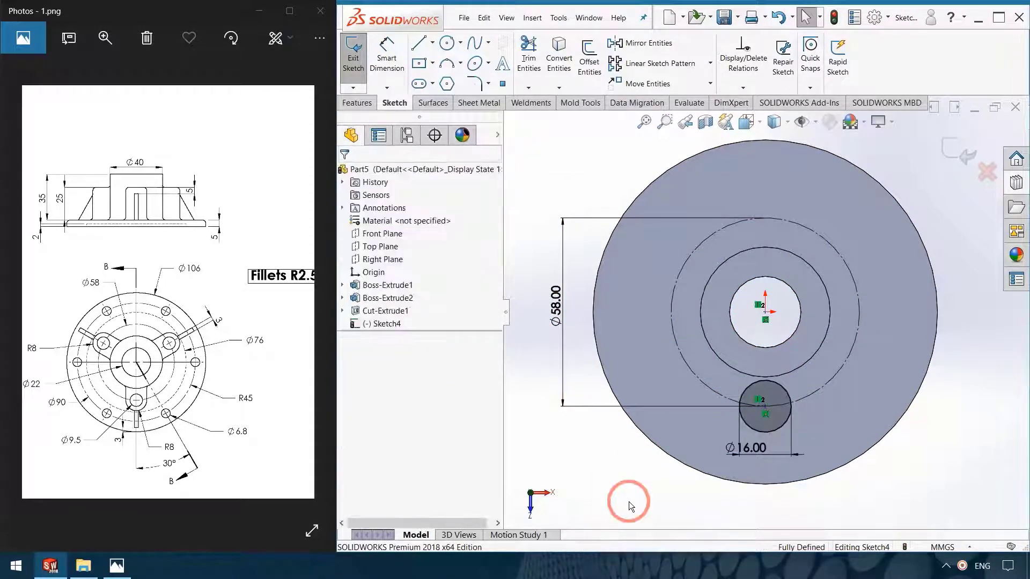
Step: Draw two vertical lines from the Ø16 circle's left and right sides up to the hub
scroll(781, 402, down, 2)
scroll(799, 384, down, 2)
scroll(808, 362, down, 1)
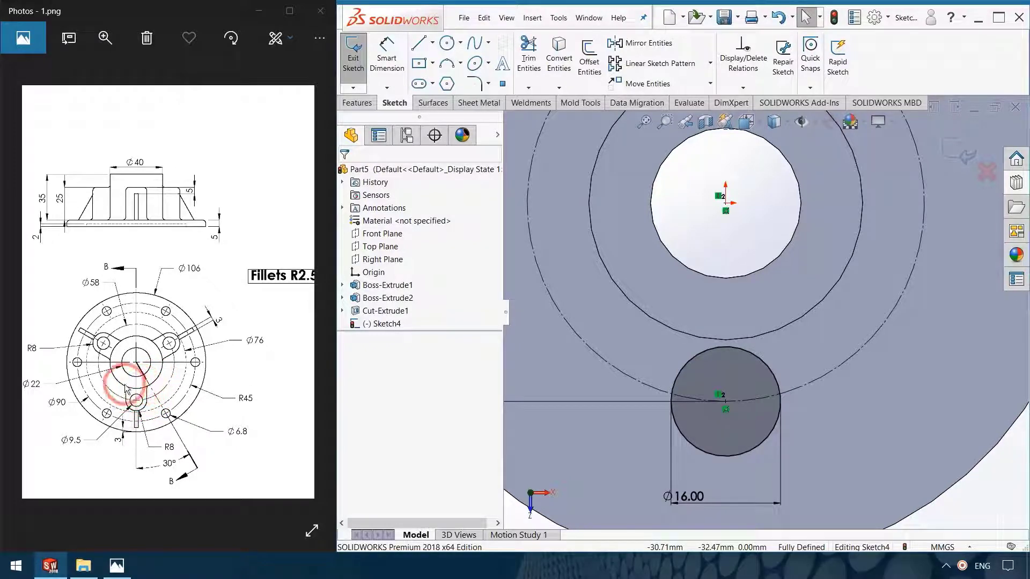
click(419, 43)
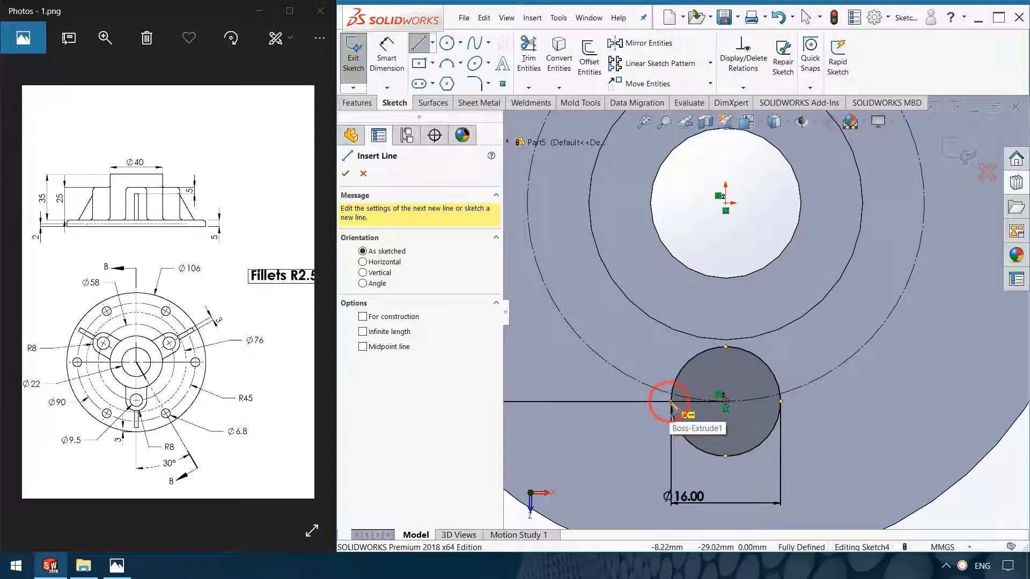
click(671, 401)
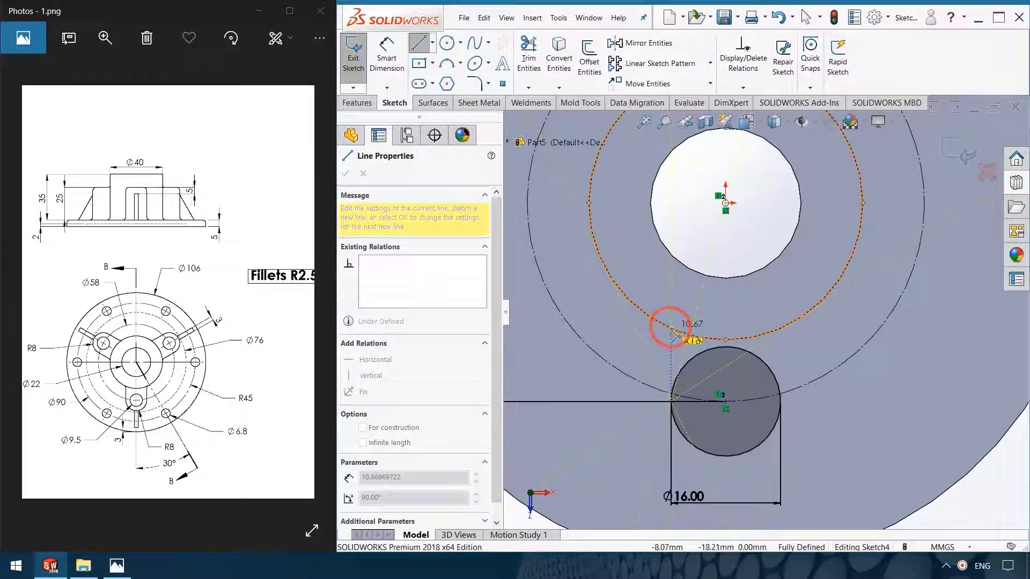
click(671, 328)
key(Escape)
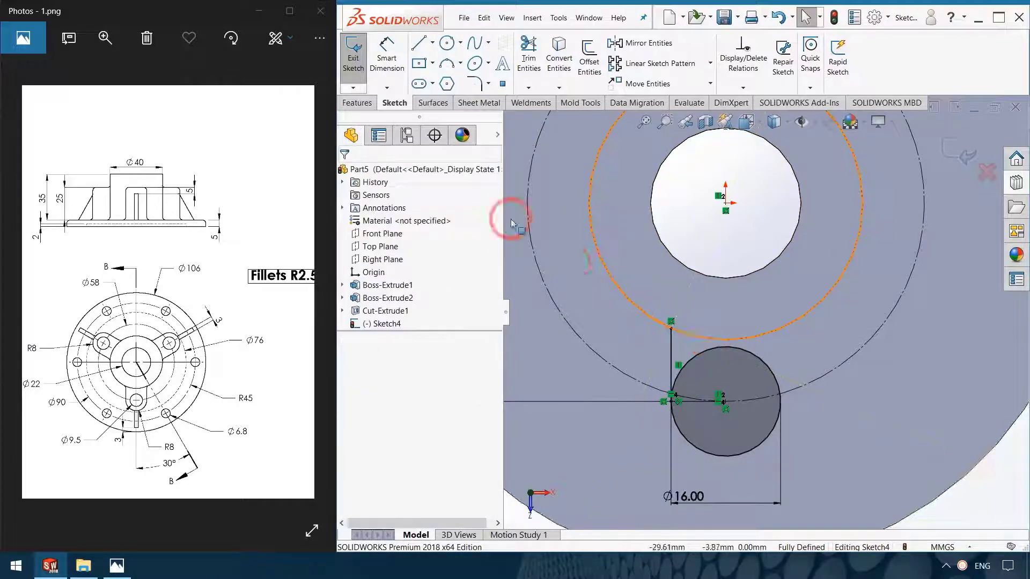
click(419, 43)
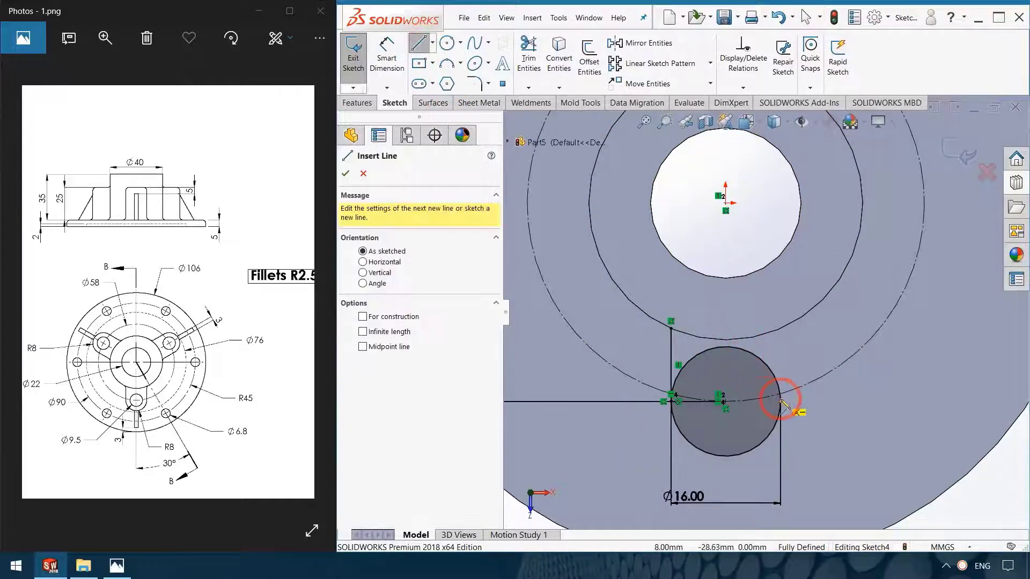
click(780, 401)
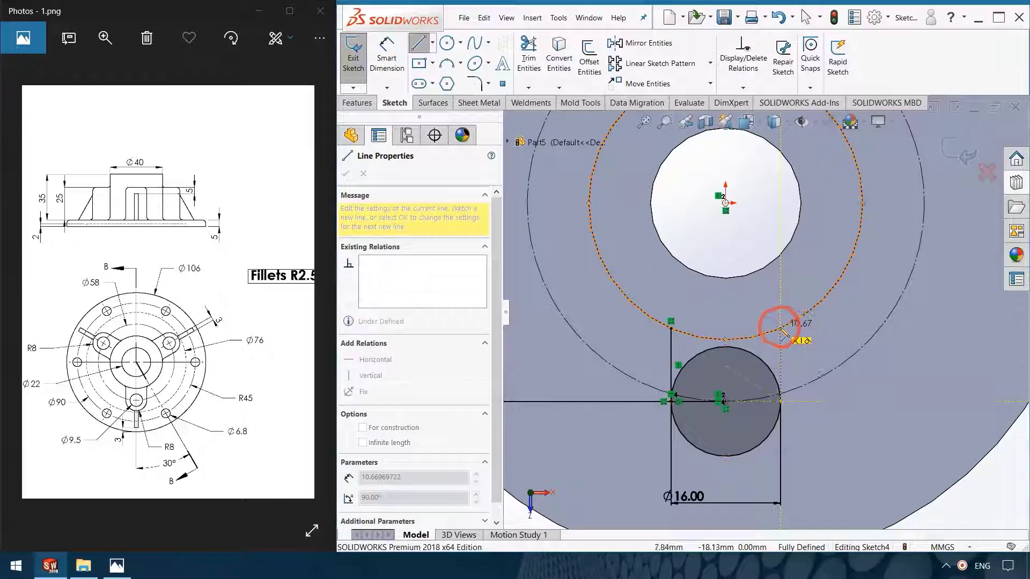
click(782, 332)
key(Escape)
Step: Convert the Ø40 boss edge into the sketch with Convert Entities
scroll(776, 337, down, 2)
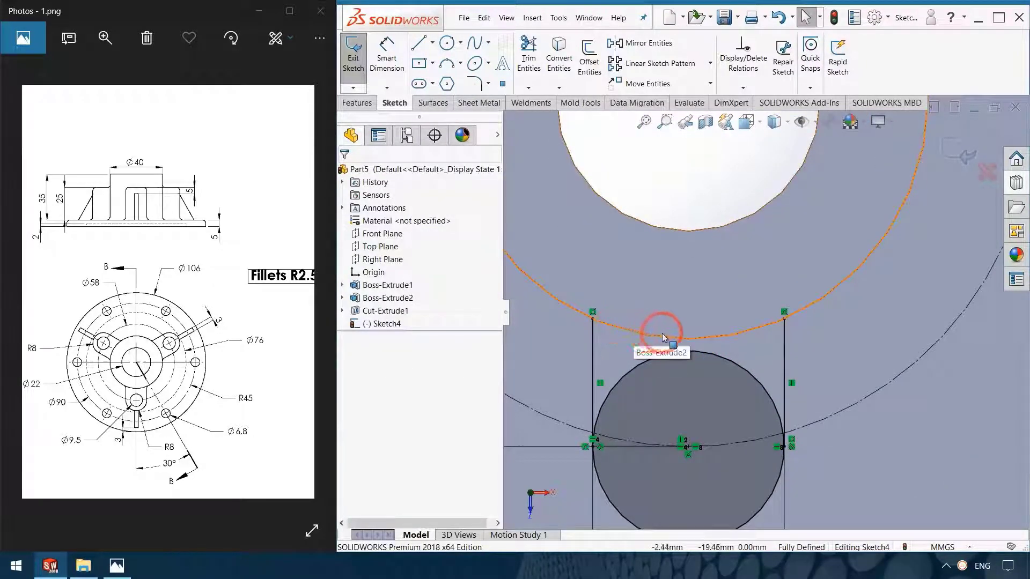
scroll(747, 331, up, 2)
click(747, 331)
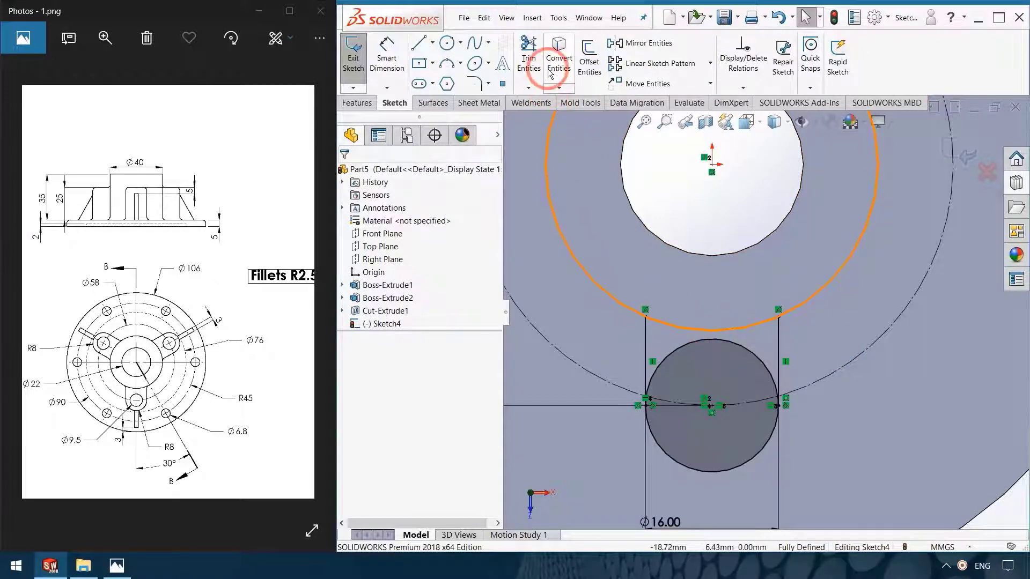
click(559, 56)
mouse_move(764, 330)
middle_down()
mouse_move(763, 313)
mouse_move(754, 327)
middle_up()
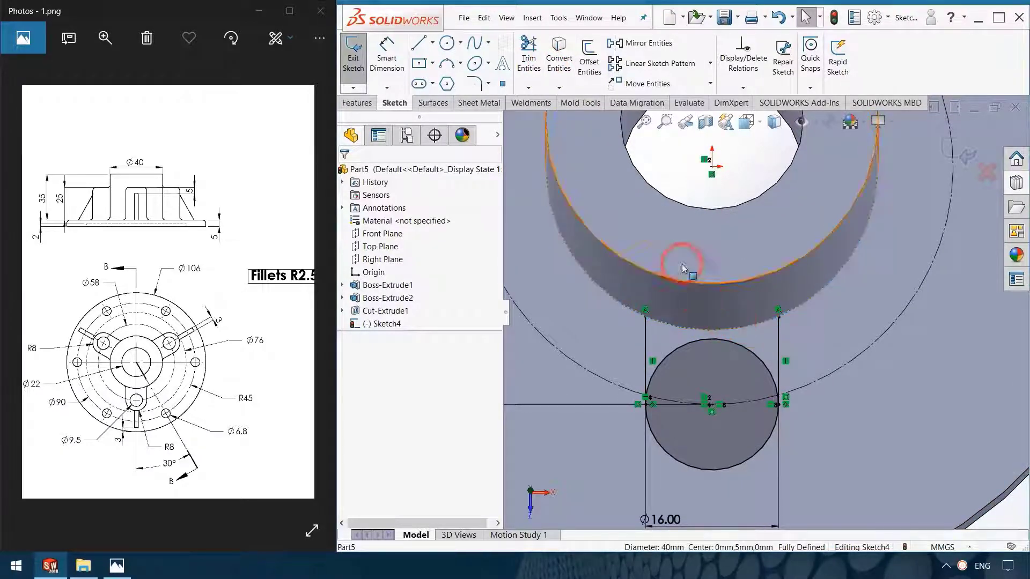
click(559, 61)
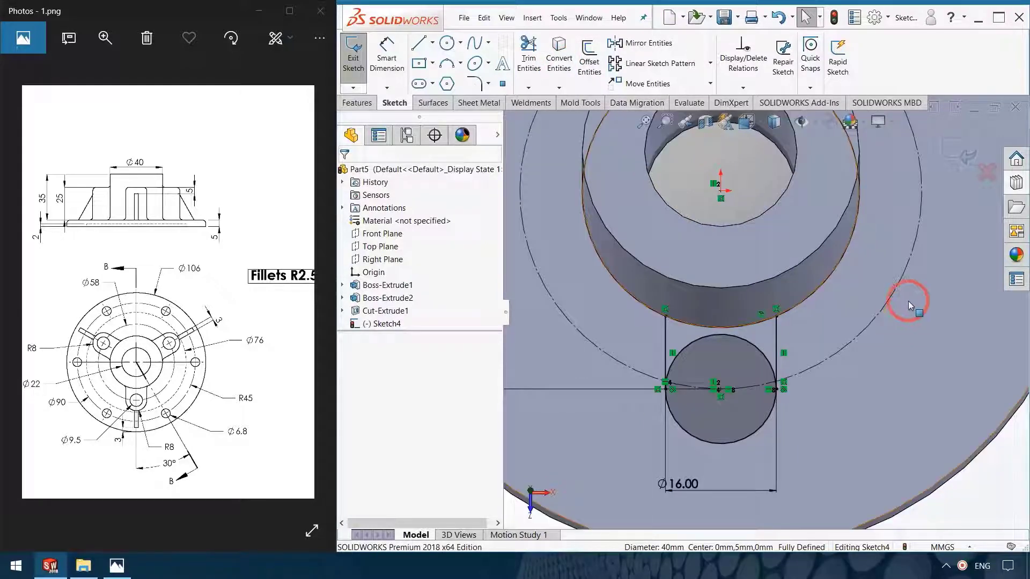
scroll(890, 308, up, 2)
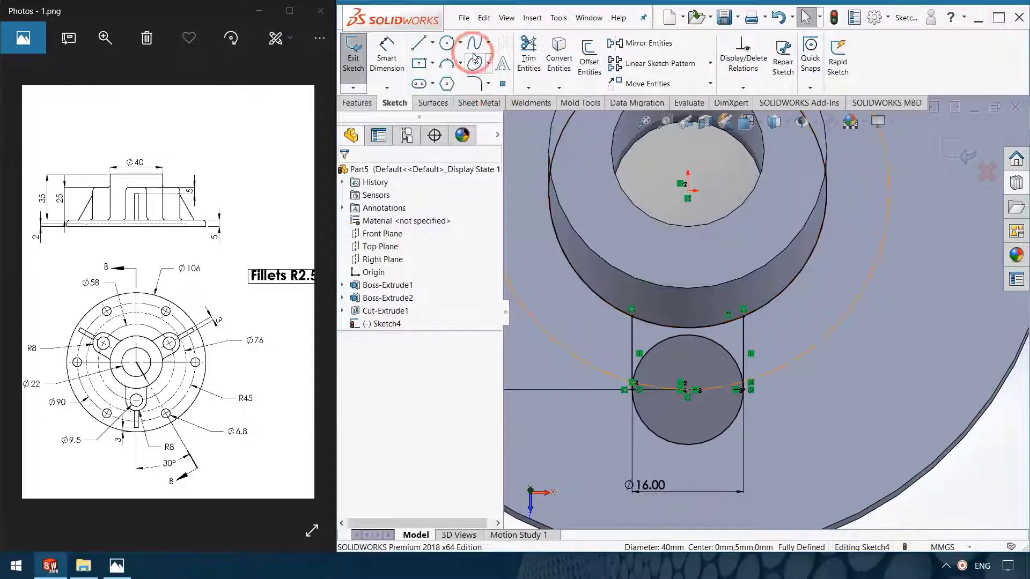
Step: Trim away the unneeded part of the projected circle and the small circle's upper arc
click(527, 55)
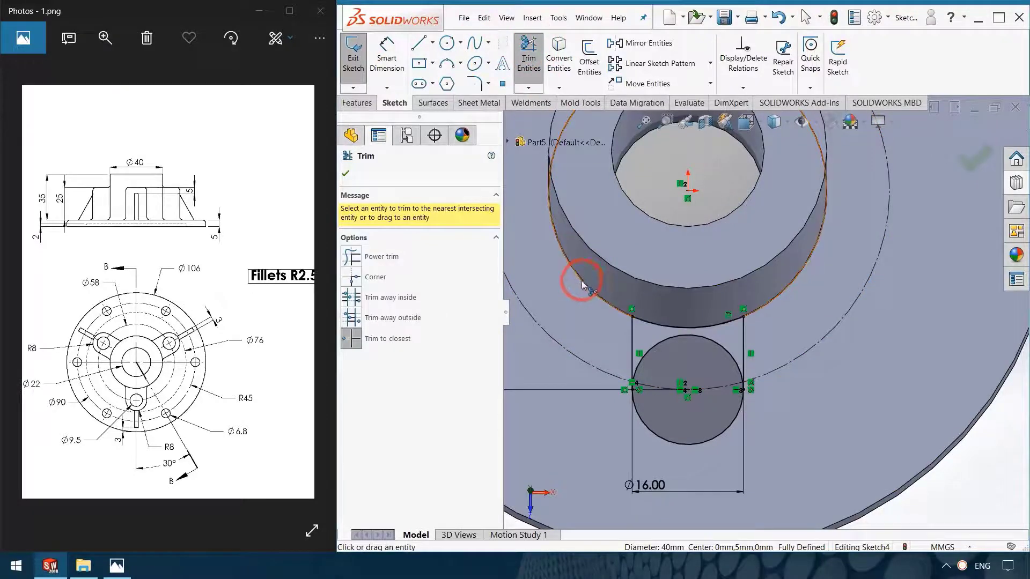
click(584, 284)
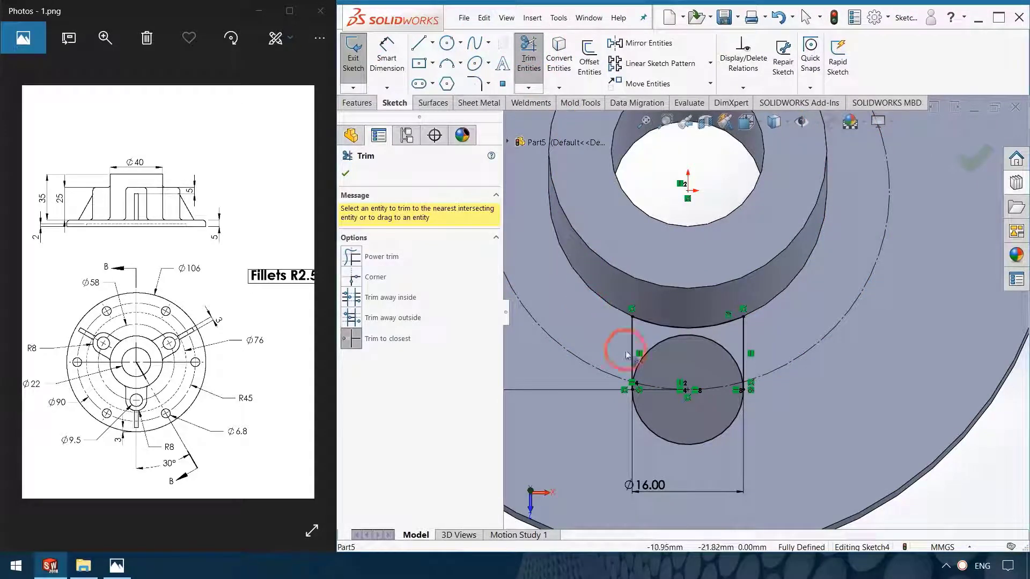
click(731, 356)
mouse_move(768, 419)
middle_down()
mouse_move(760, 384)
mouse_move(764, 403)
mouse_move(743, 373)
mouse_move(771, 410)
mouse_move(749, 397)
middle_up()
key(Escape)
scroll(719, 370, up, 3)
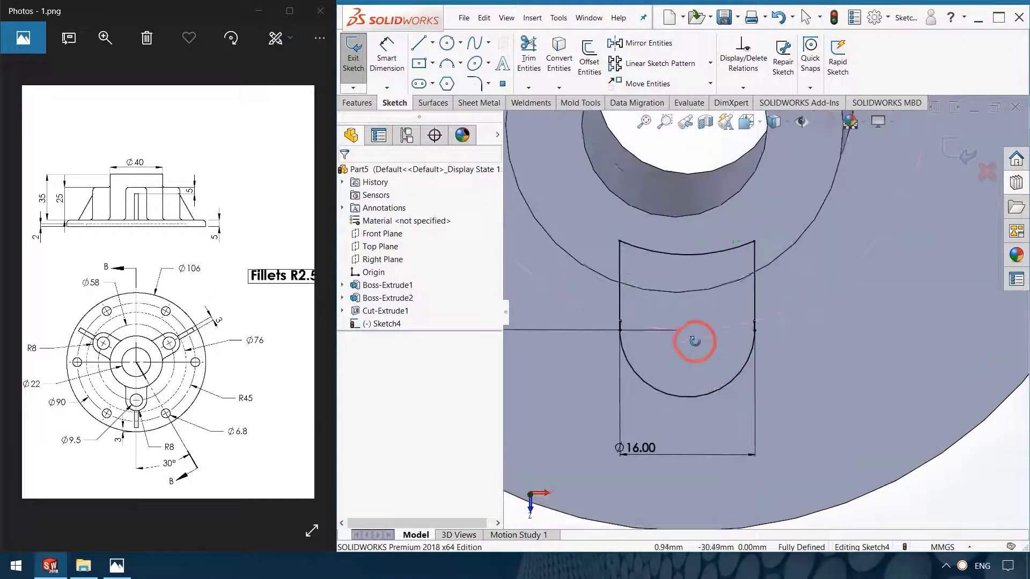
mouse_move(687, 338)
middle_down()
mouse_move(695, 329)
mouse_move(700, 345)
middle_up()
scroll(747, 327, down, 5)
scroll(762, 306, down, 3)
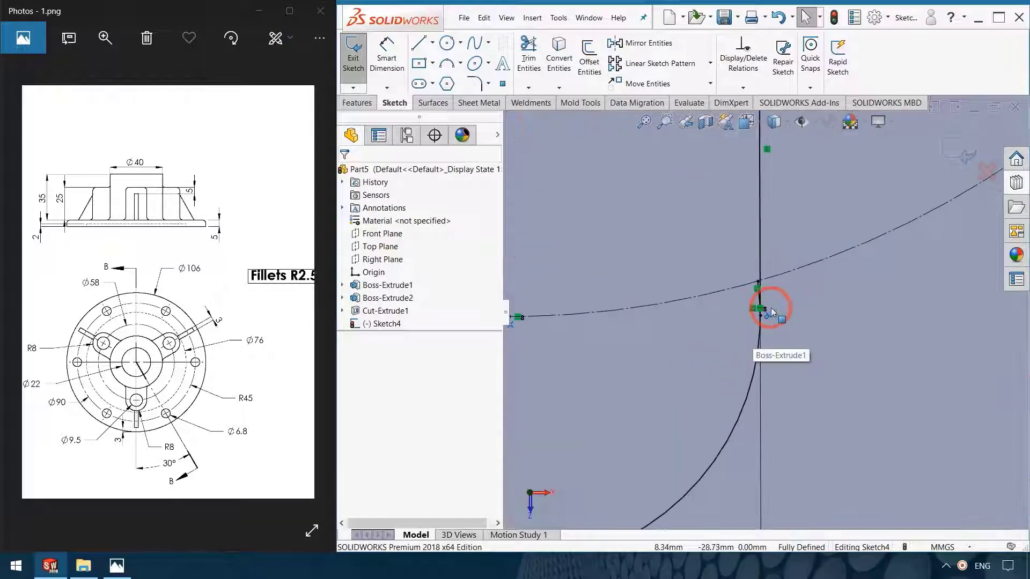
scroll(768, 295, down, 5)
Step: Trim the short leftover segment and curved arc piece at the slot edges
click(529, 53)
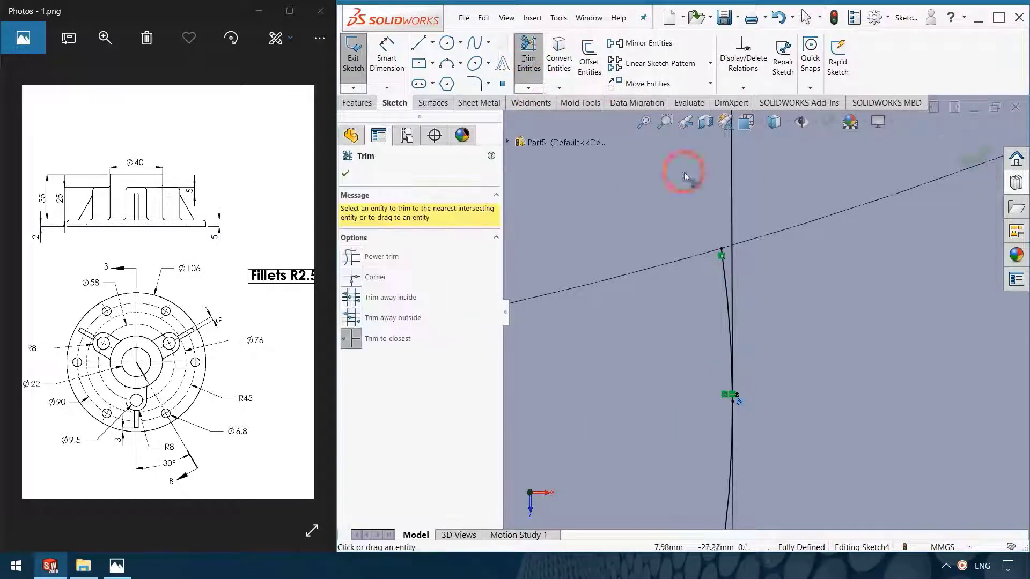
click(726, 285)
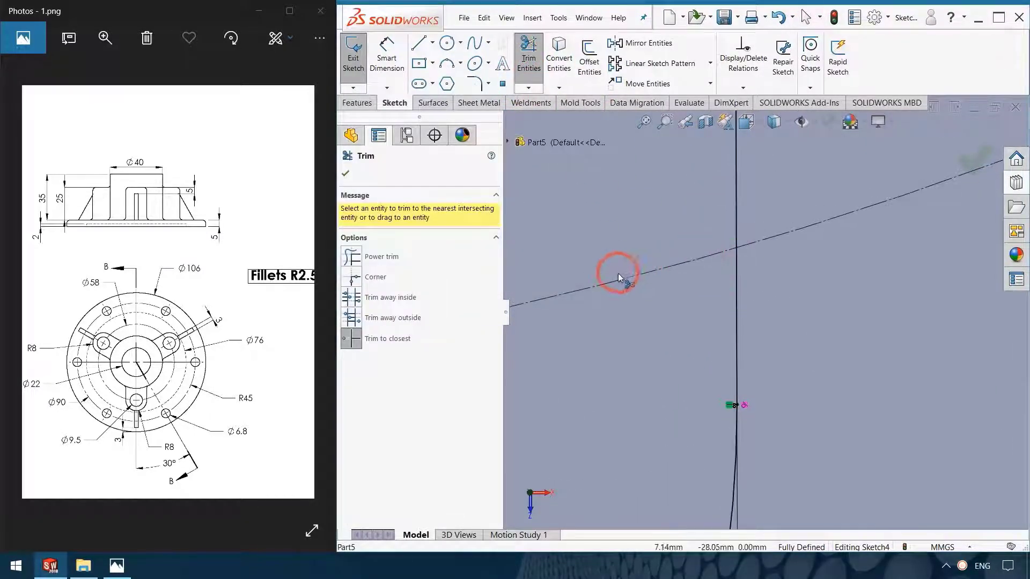
scroll(752, 327, up, 2)
scroll(739, 349, up, 2)
scroll(662, 340, up, 2)
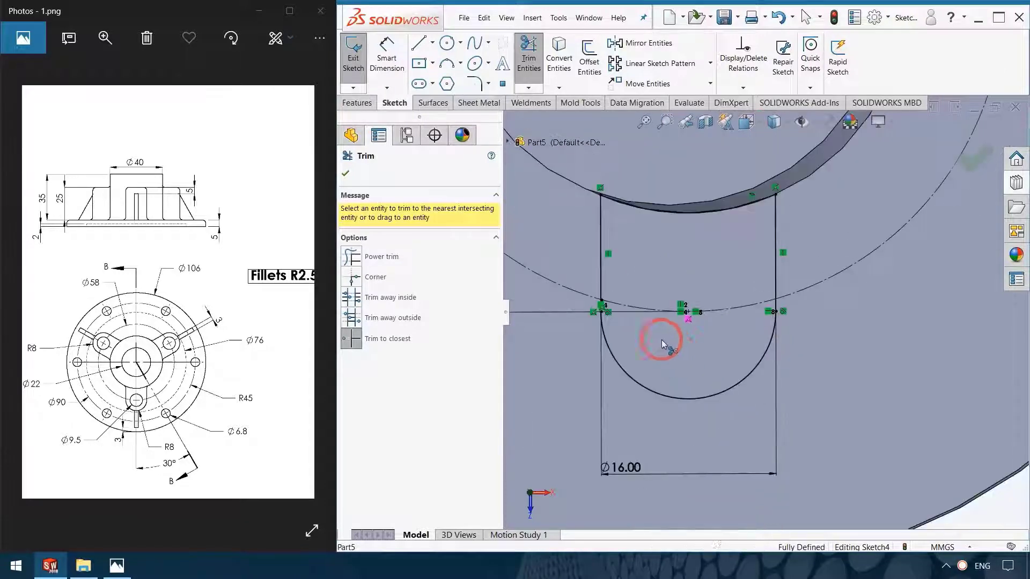
scroll(606, 299, down, 3)
scroll(611, 277, down, 4)
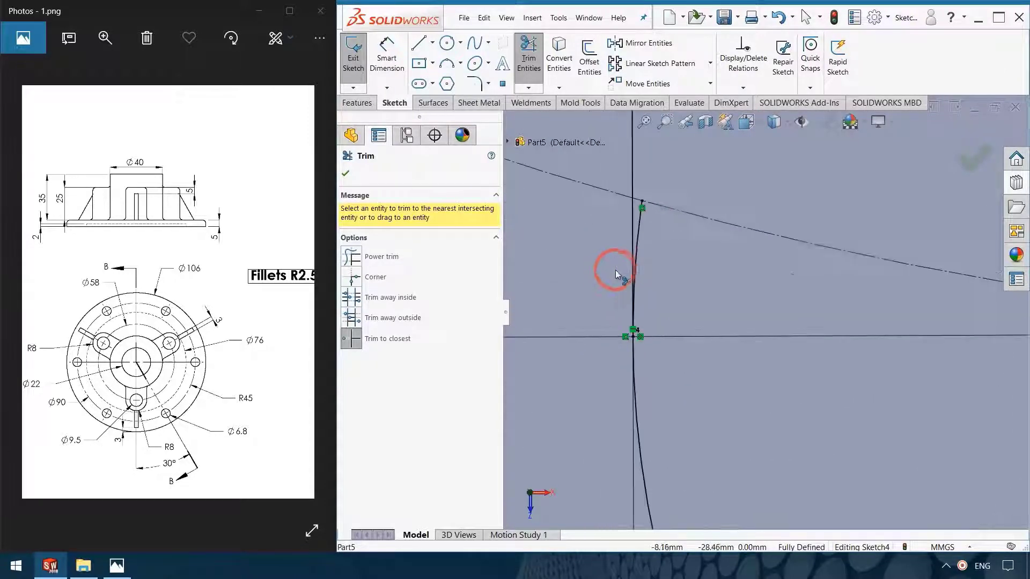
click(640, 234)
scroll(751, 299, up, 2)
scroll(697, 297, down, 2)
scroll(653, 298, down, 2)
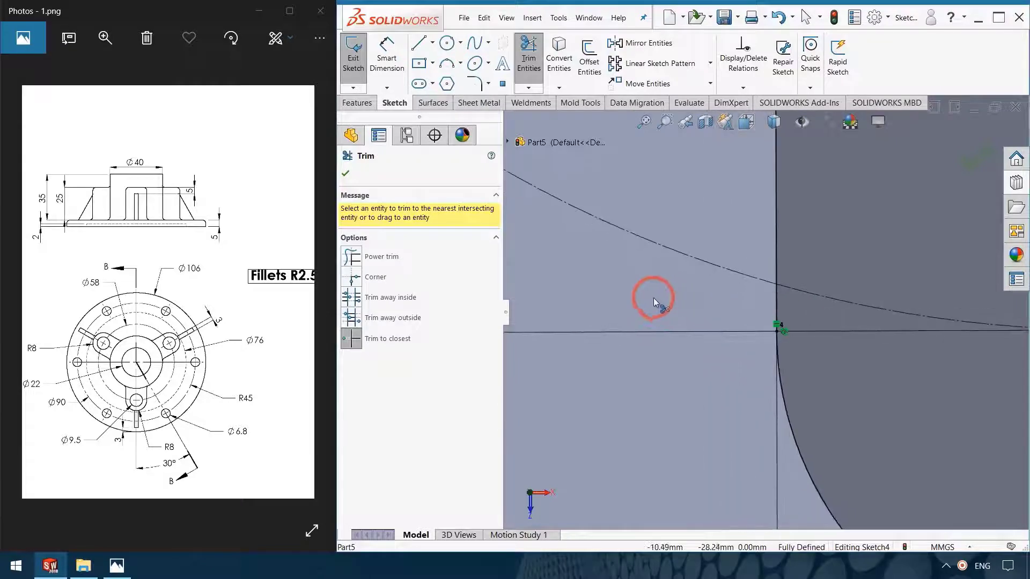
scroll(659, 302, up, 2)
scroll(755, 307, up, 2)
scroll(794, 273, up, 1)
scroll(864, 275, down, 1)
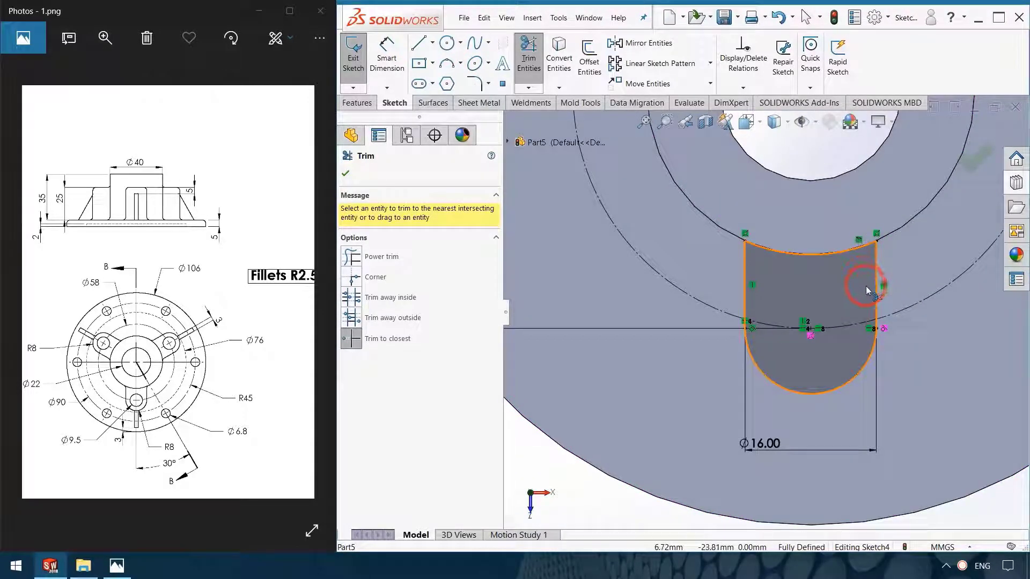
scroll(866, 285, up, 1)
Step: Exit the slot sketch and extrude it 25 mm blind as a lug merged with the hub
click(353, 67)
click(358, 103)
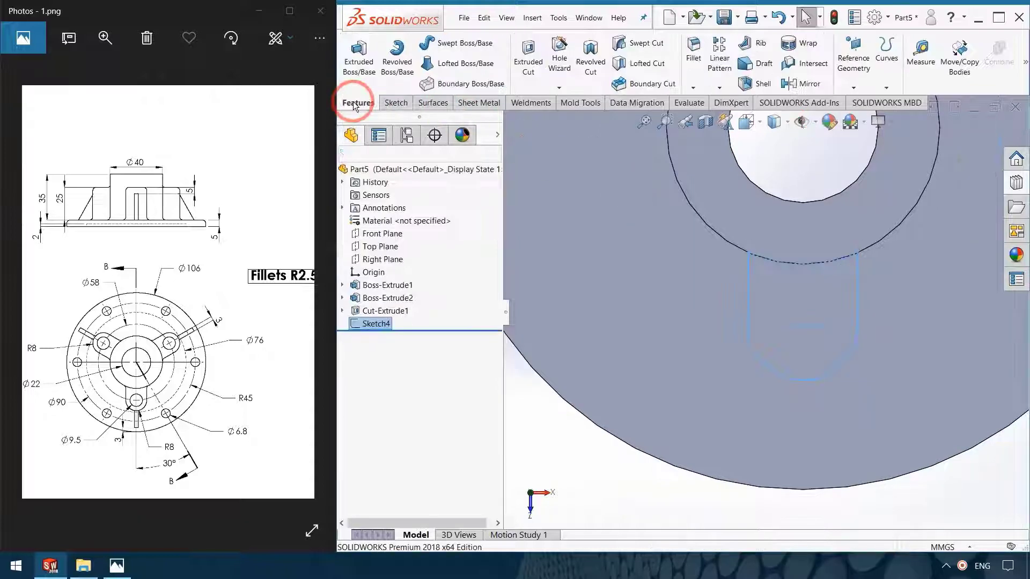
click(359, 60)
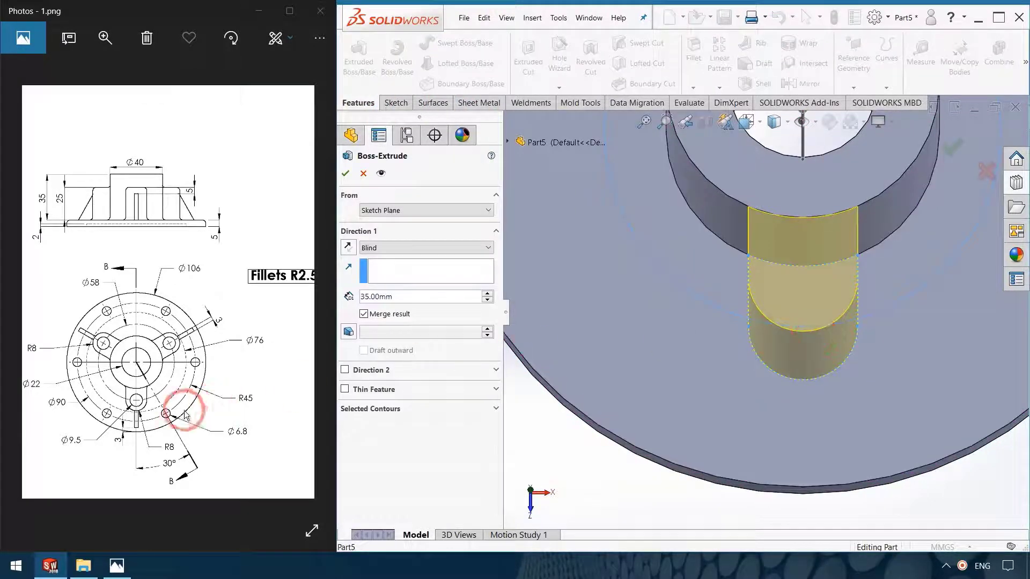
click(230, 396)
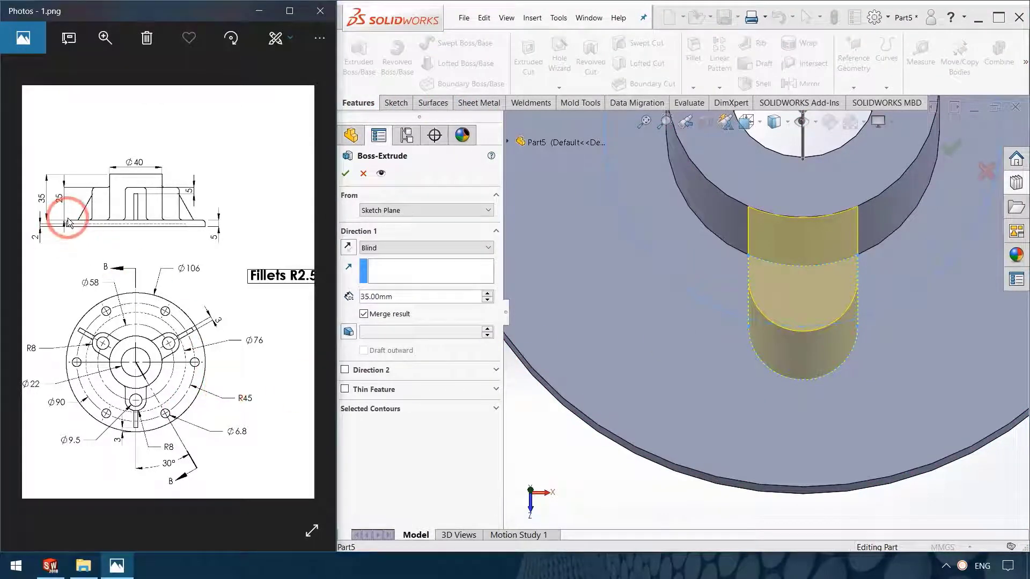
click(409, 295)
text(25)
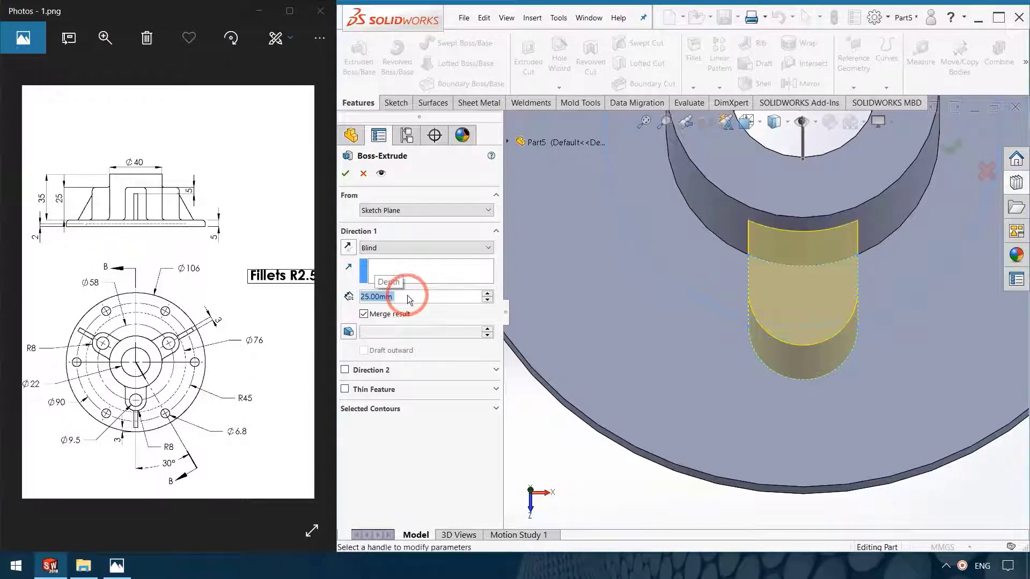
key(Return)
scroll(750, 414, up, 1)
scroll(758, 385, up, 3)
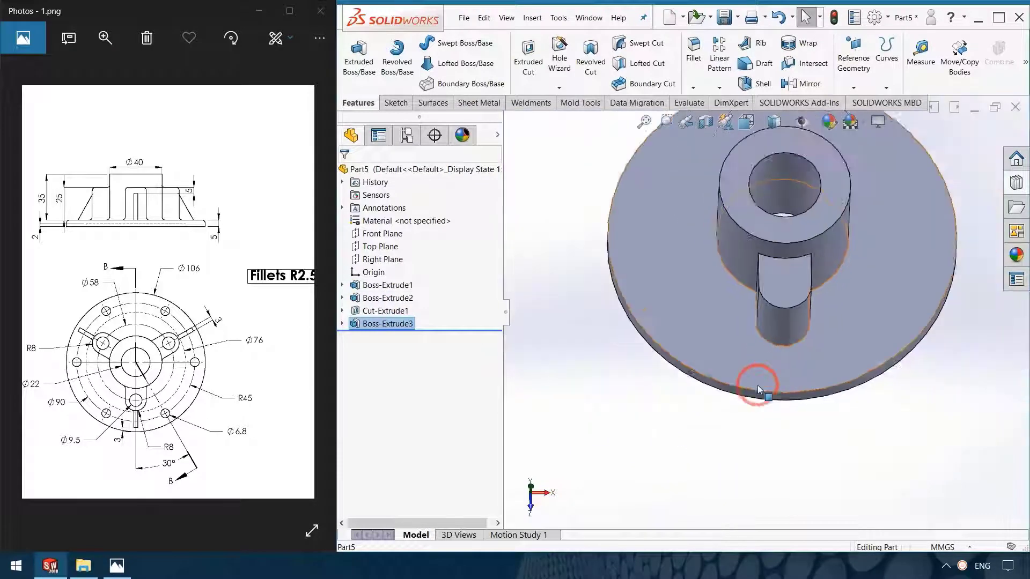
scroll(758, 385, up, 2)
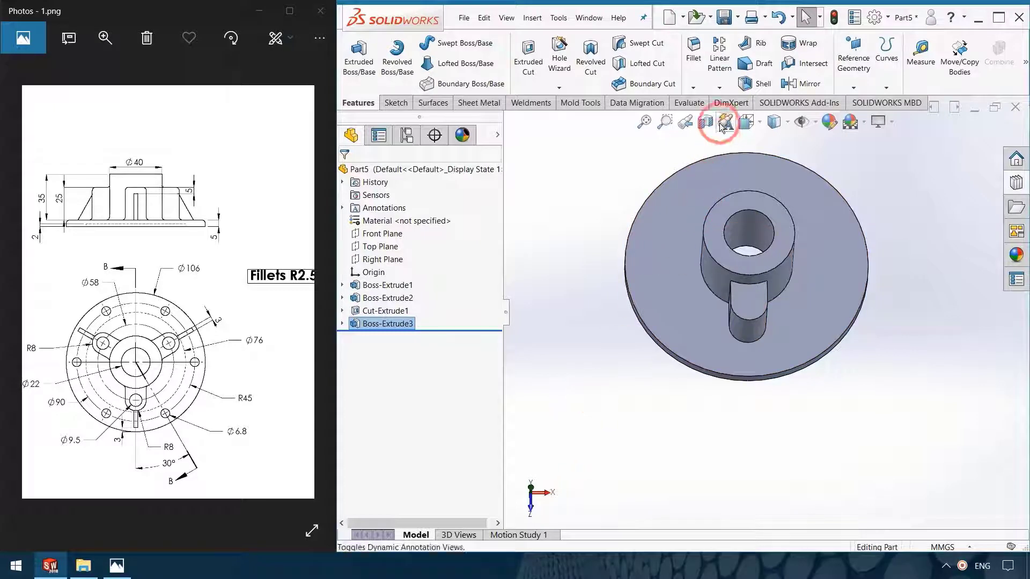
click(720, 87)
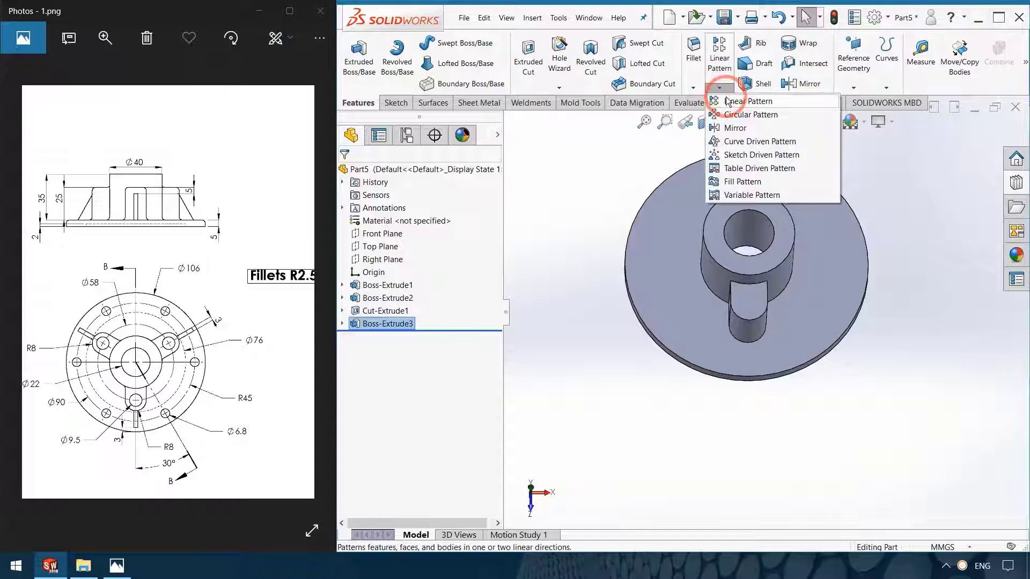
Step: Circular-pattern the lug about the bore face into 3 equally spaced instances
click(754, 115)
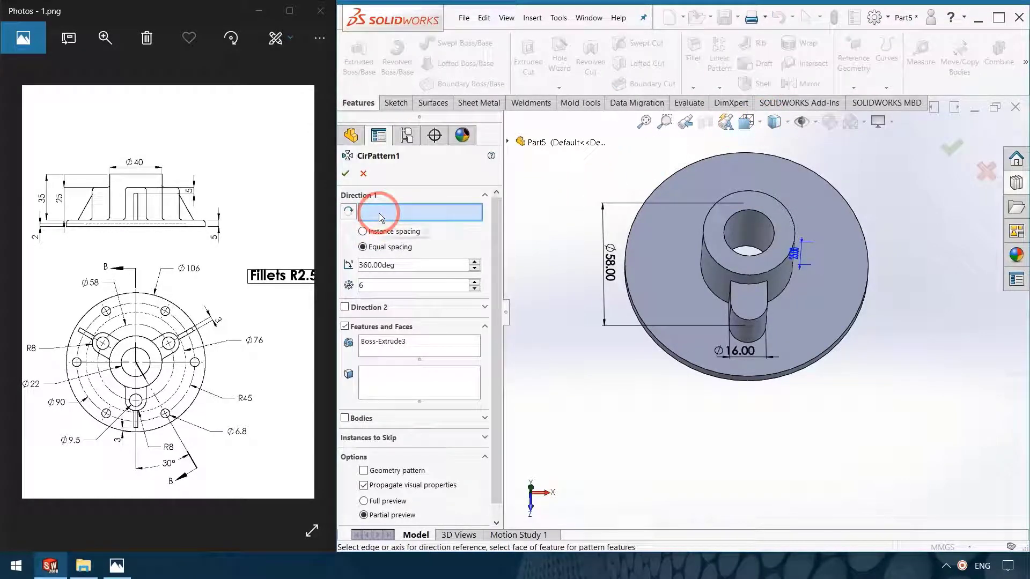
click(709, 221)
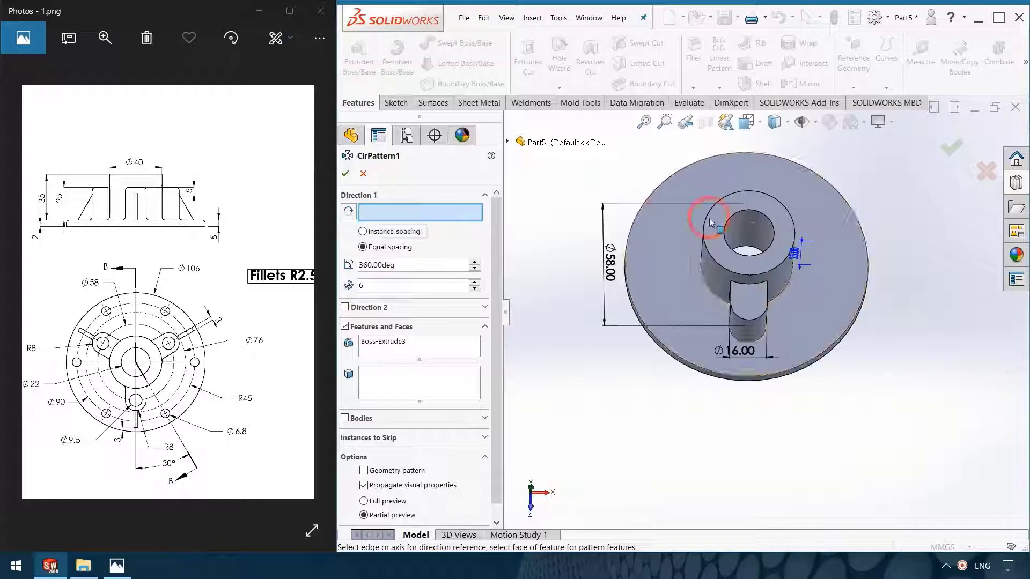
click(755, 225)
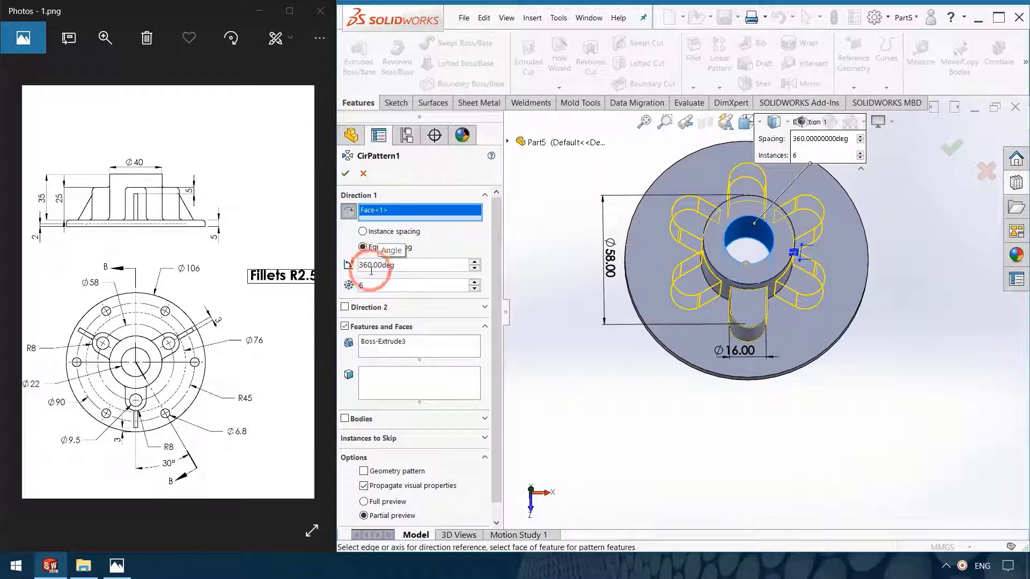
click(372, 286)
text(3)
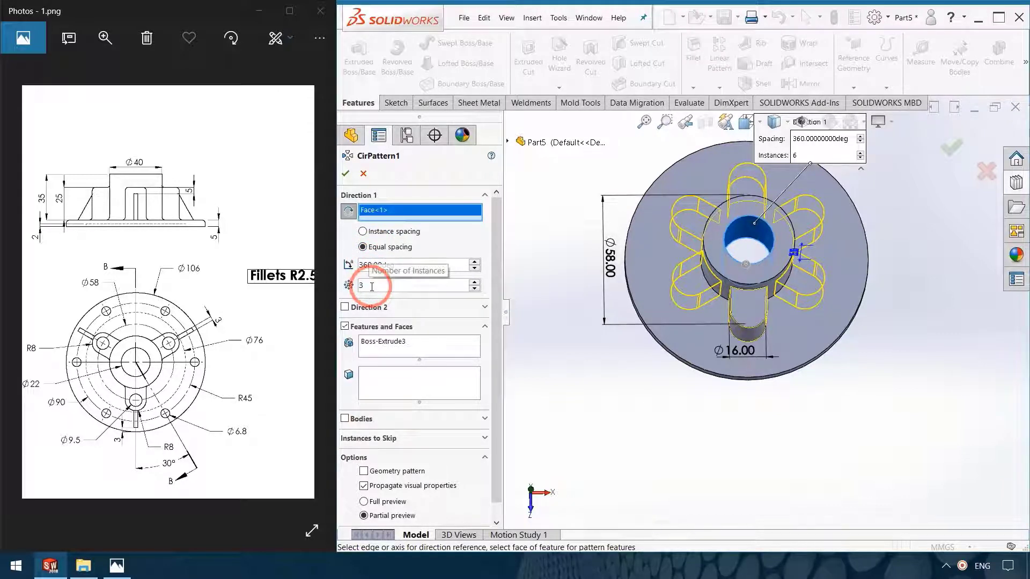
click(414, 350)
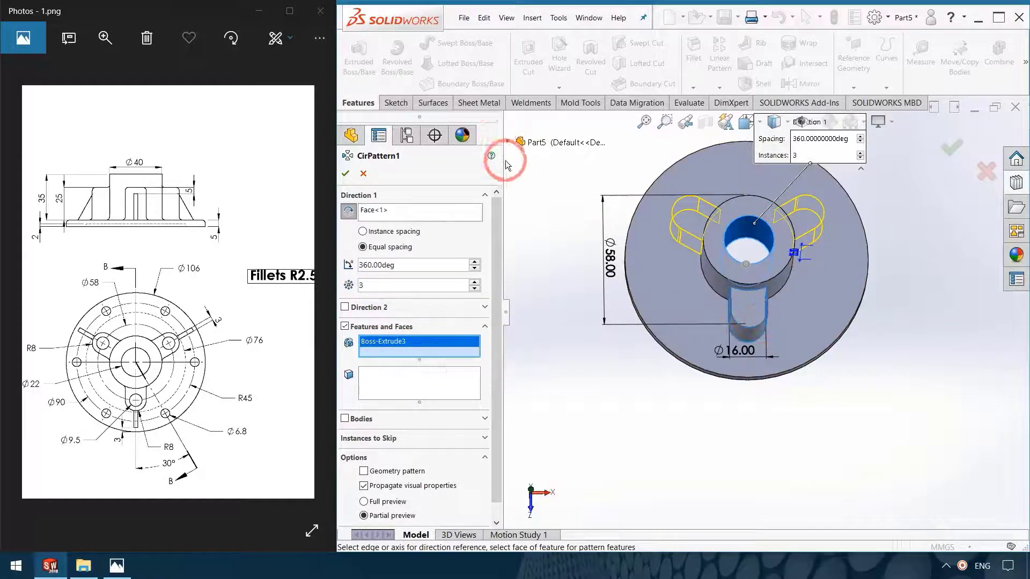
click(348, 174)
mouse_move(775, 449)
middle_down()
mouse_move(776, 280)
mouse_move(839, 349)
mouse_move(835, 421)
mouse_move(649, 409)
mouse_move(625, 329)
mouse_move(598, 361)
mouse_move(678, 437)
mouse_move(733, 306)
middle_up()
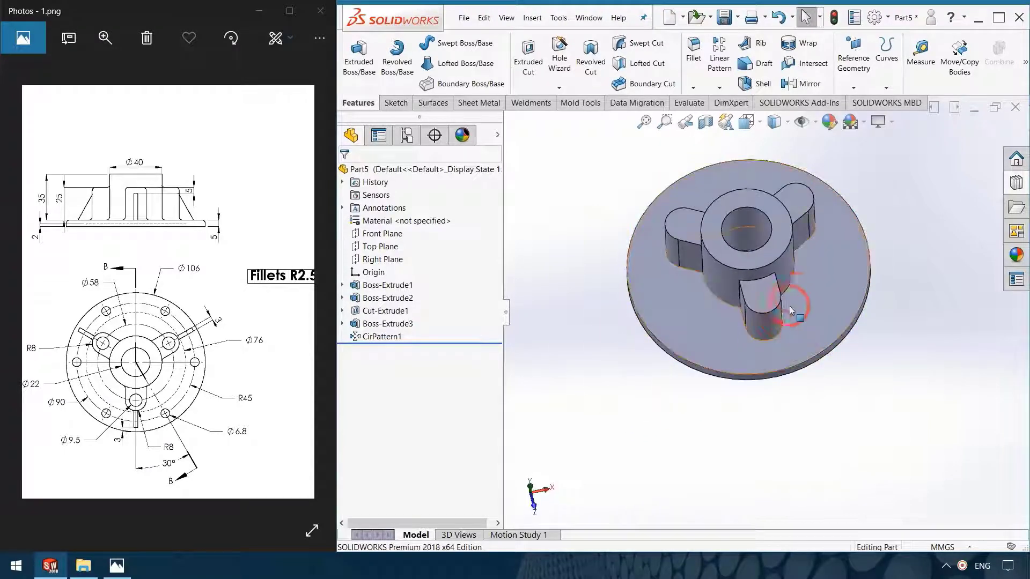
Step: Sketch a Ø9.5 circle at the centre of the front lug's top face
click(765, 302)
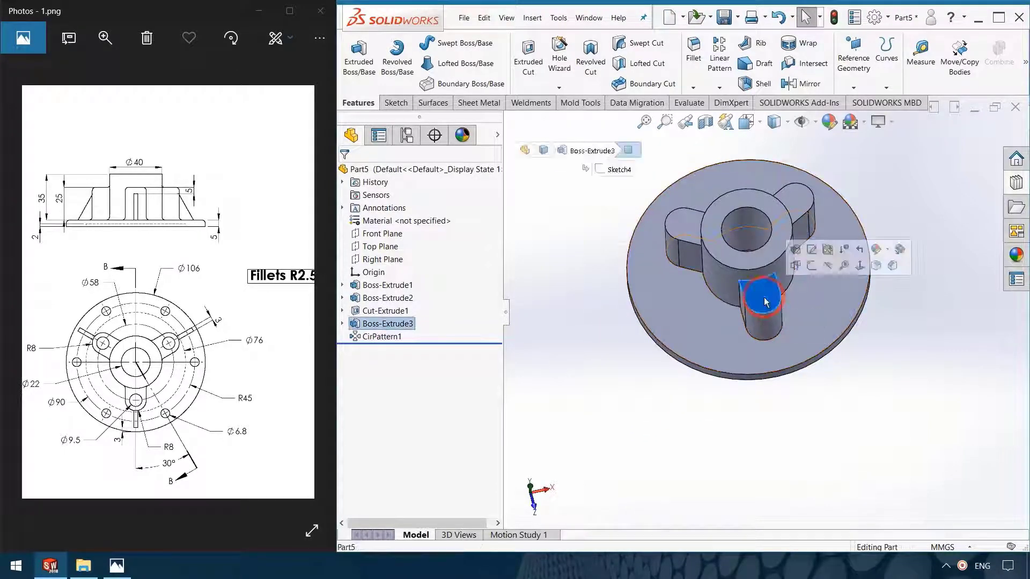
click(809, 265)
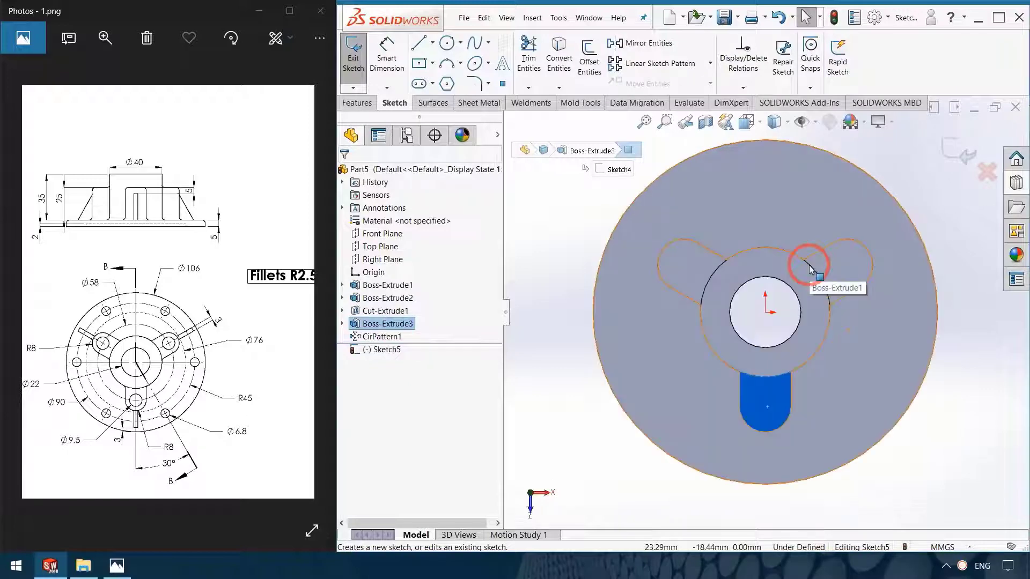
click(447, 43)
click(765, 406)
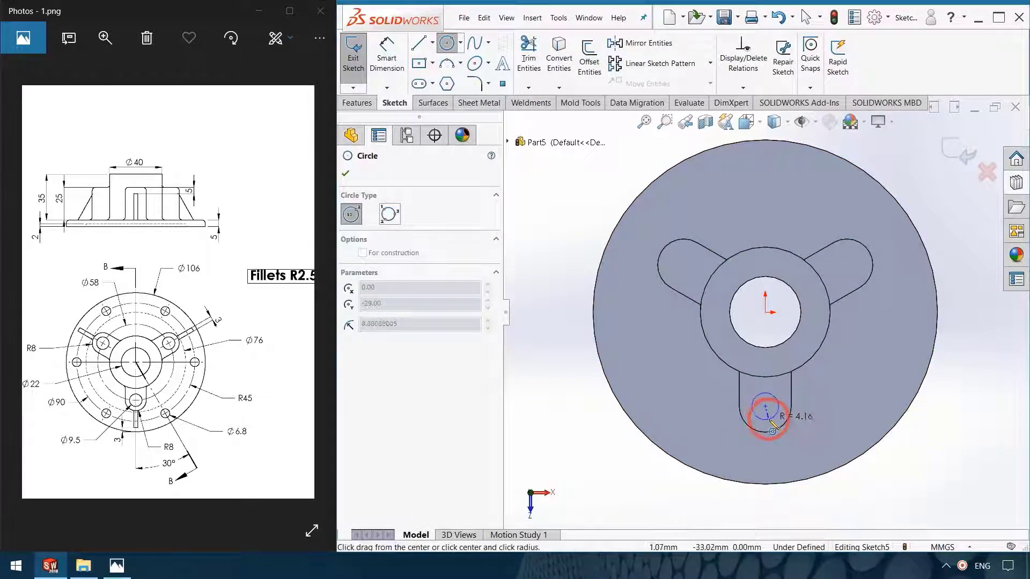
click(777, 416)
click(387, 56)
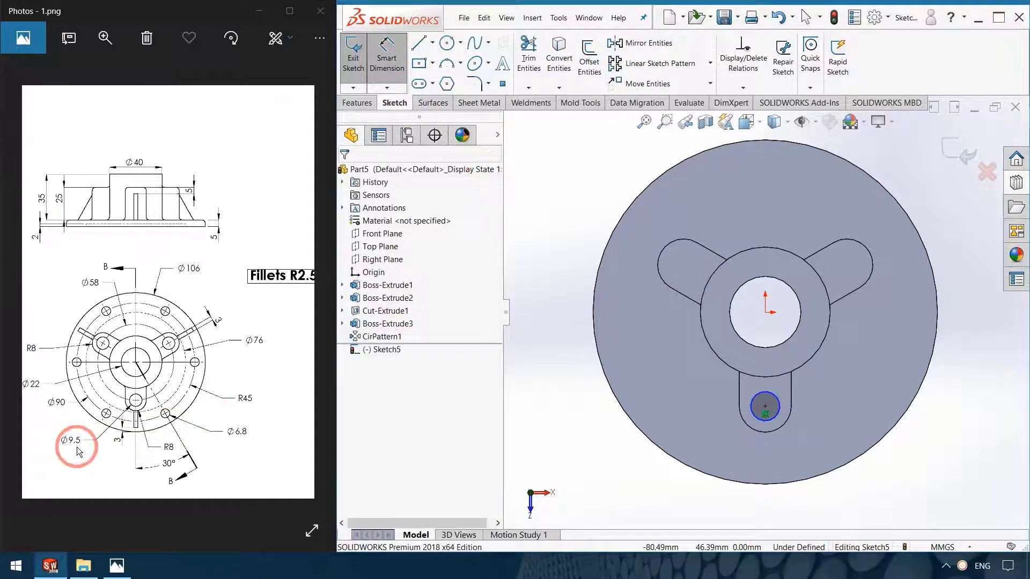
click(757, 415)
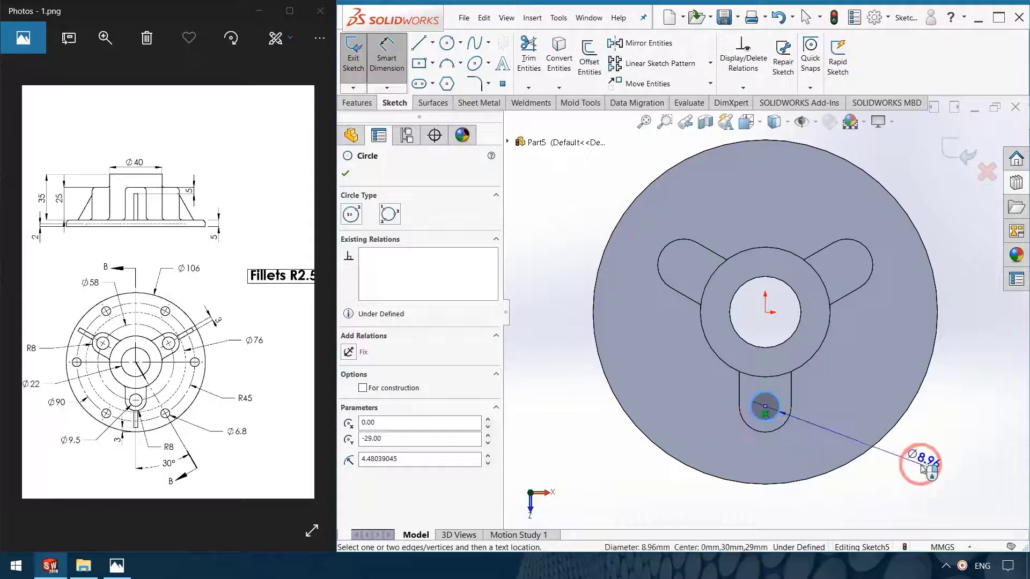
click(924, 467)
text(9.5)
key(Return)
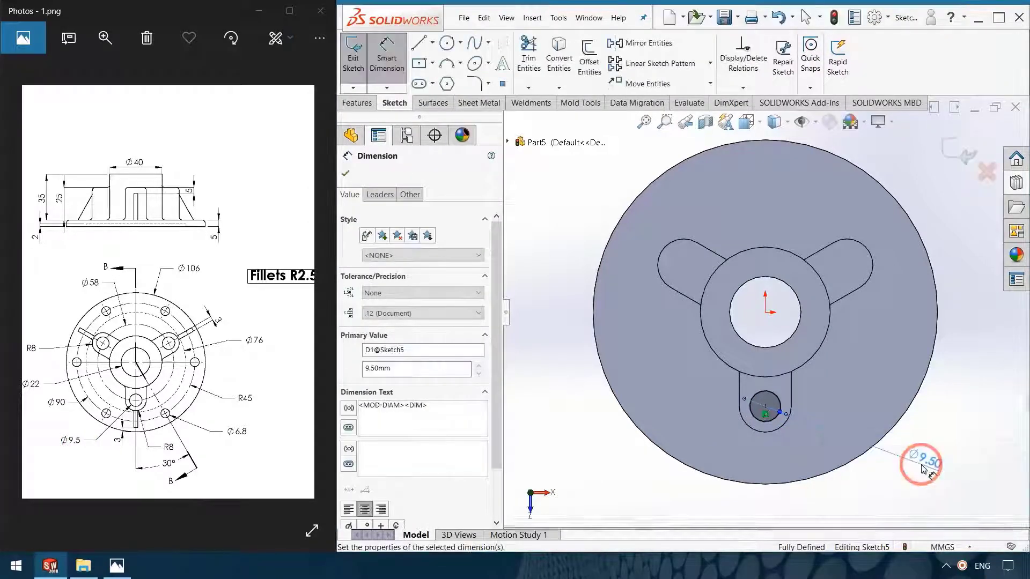
click(567, 273)
Step: Cut the Ø9.5 circle Through All to drill the lug
click(358, 103)
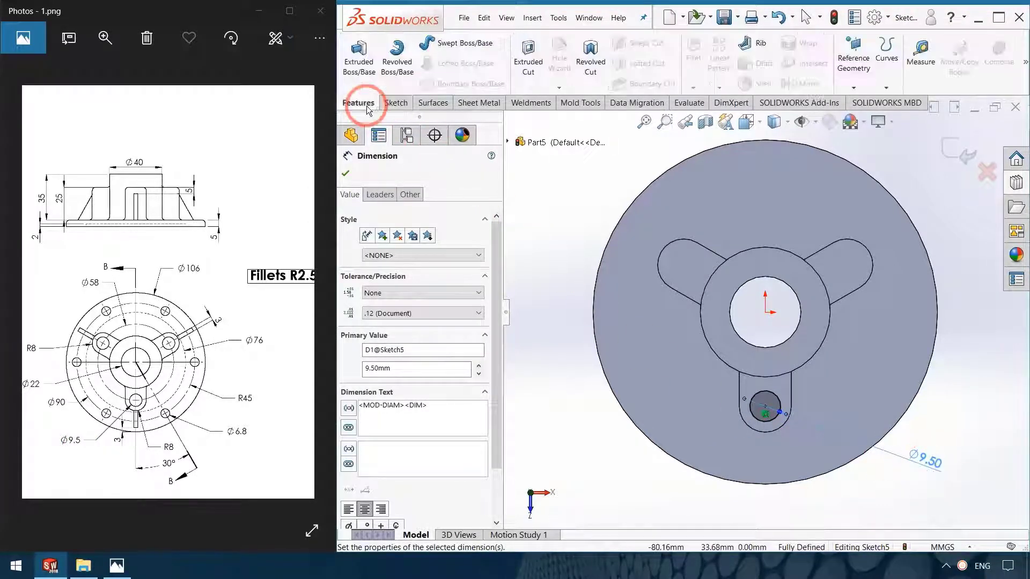
click(529, 59)
mouse_move(294, 407)
mouse_down()
mouse_move(15, 390)
mouse_move(198, 386)
mouse_up()
click(380, 247)
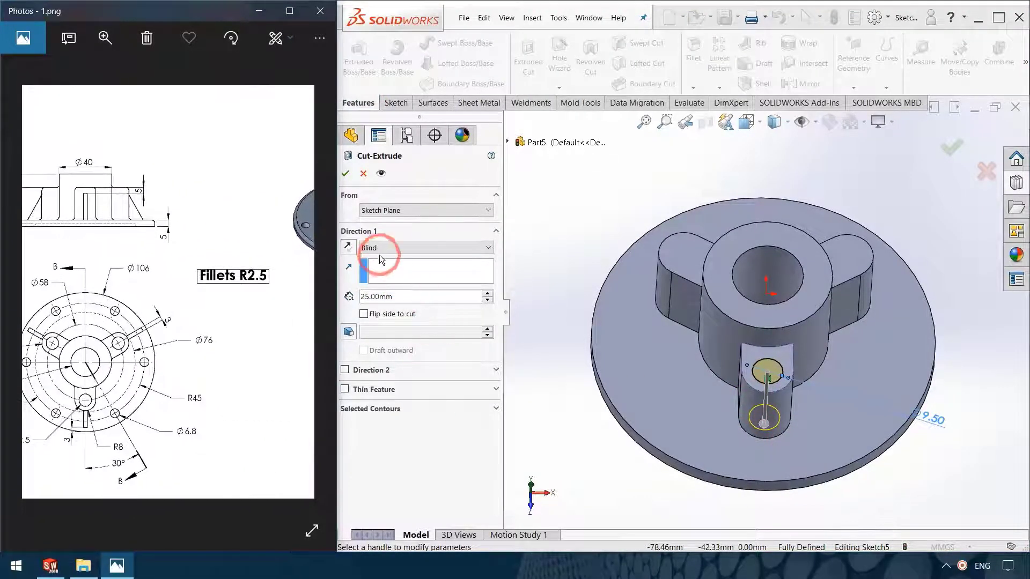
click(400, 269)
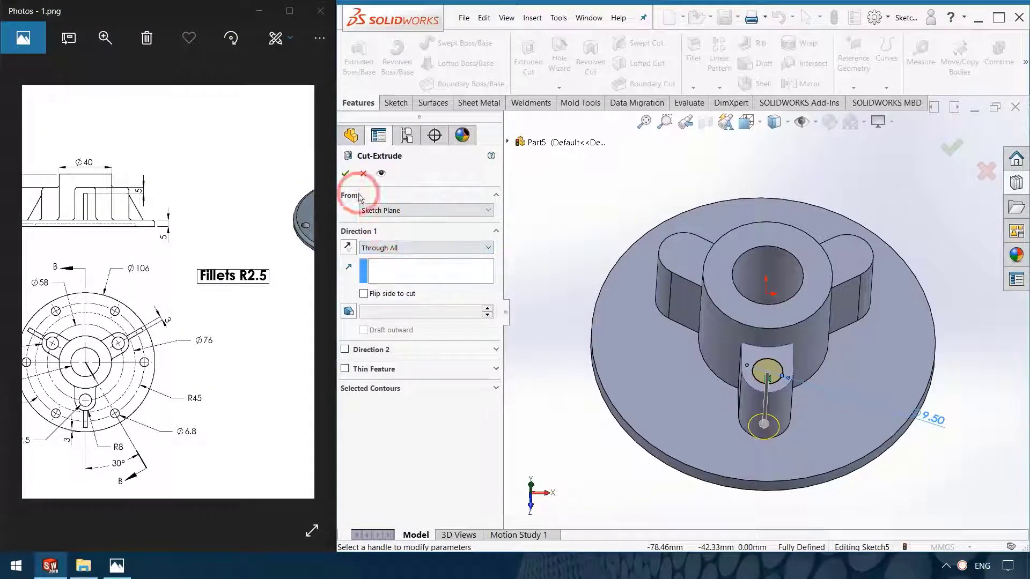
click(345, 174)
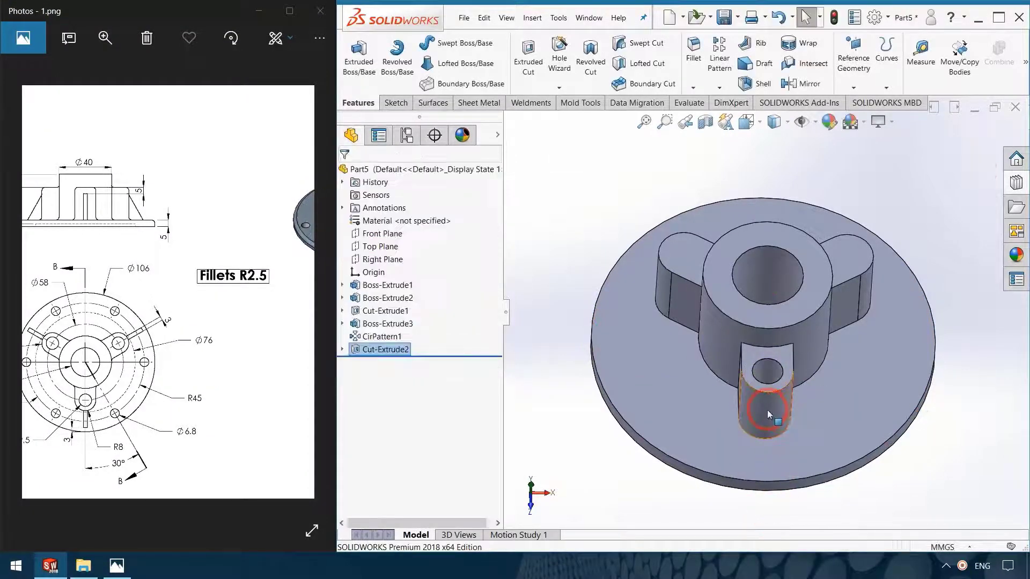
Step: Circular-pattern the lug hole cut around the central bore edge into 3 equal instances
click(616, 178)
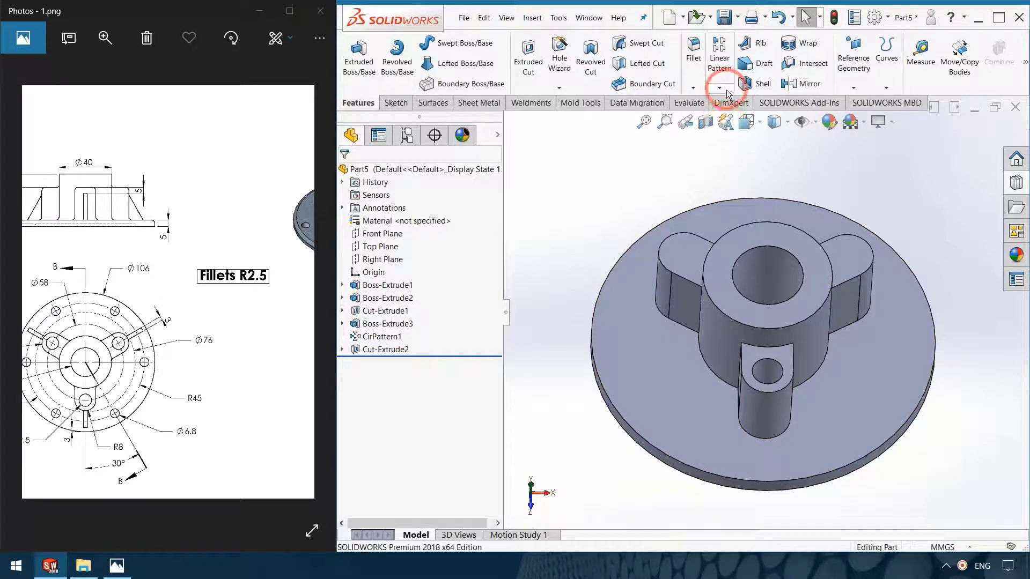
click(719, 88)
click(746, 112)
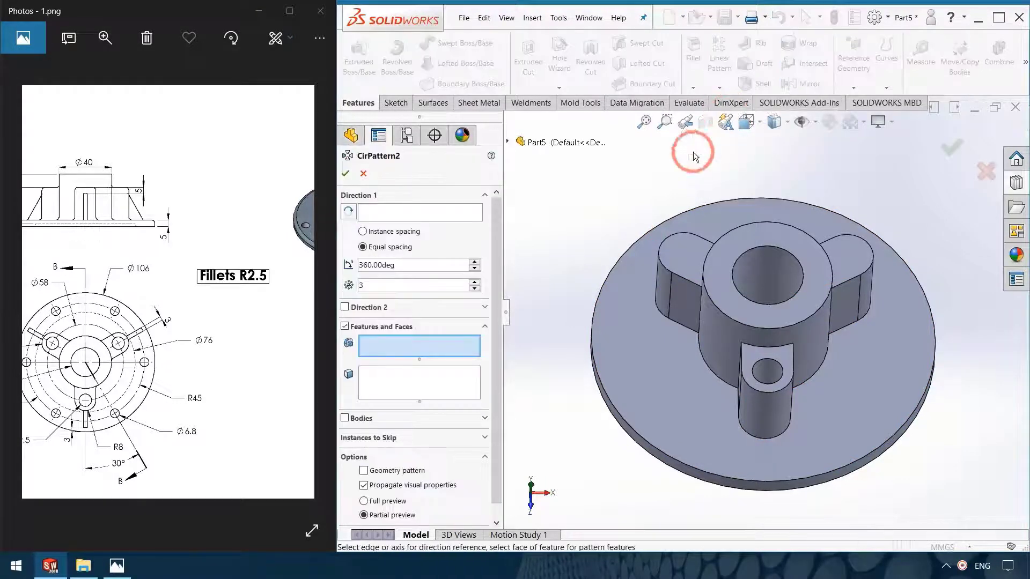
click(359, 209)
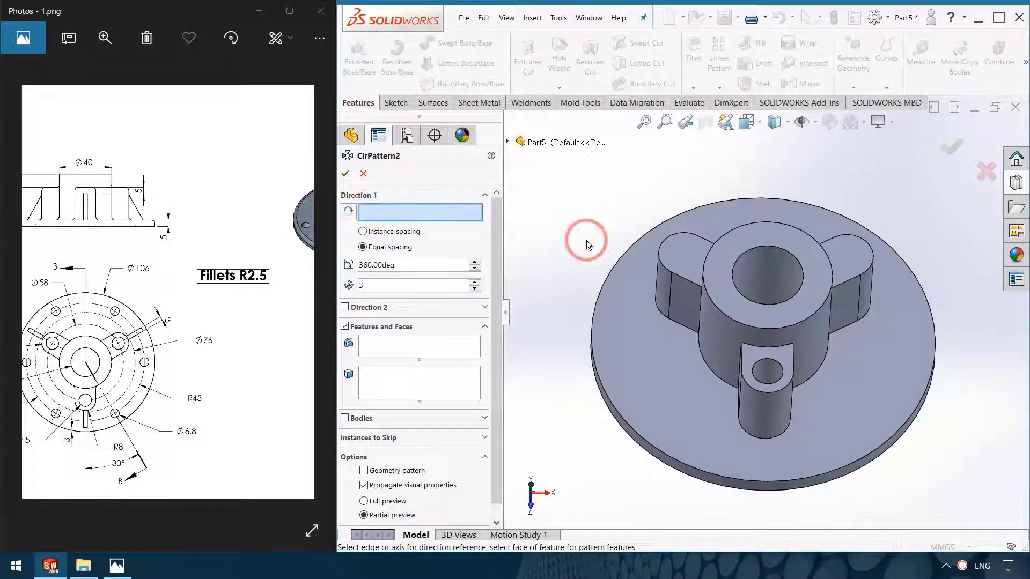
click(771, 247)
click(522, 286)
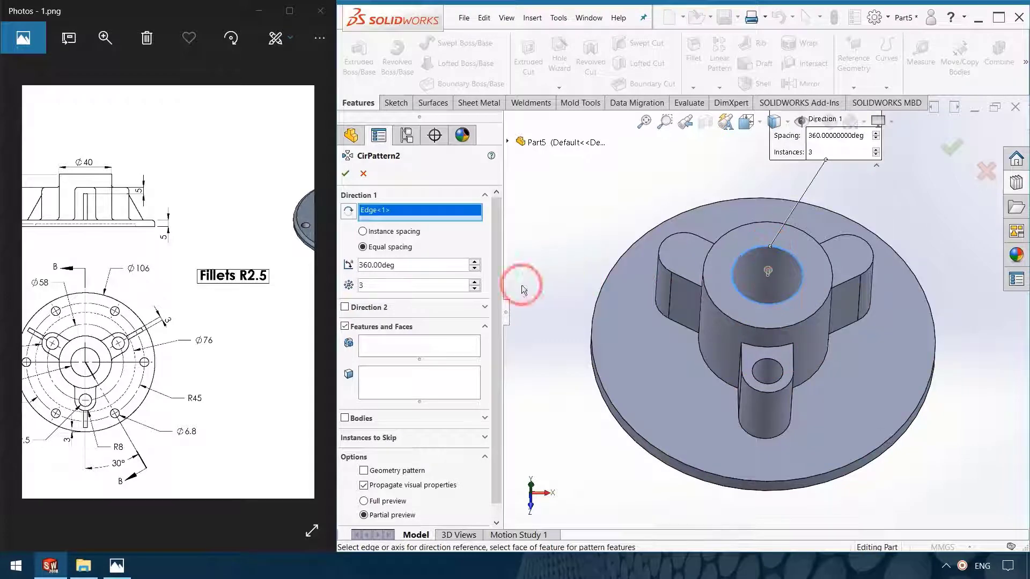
click(376, 346)
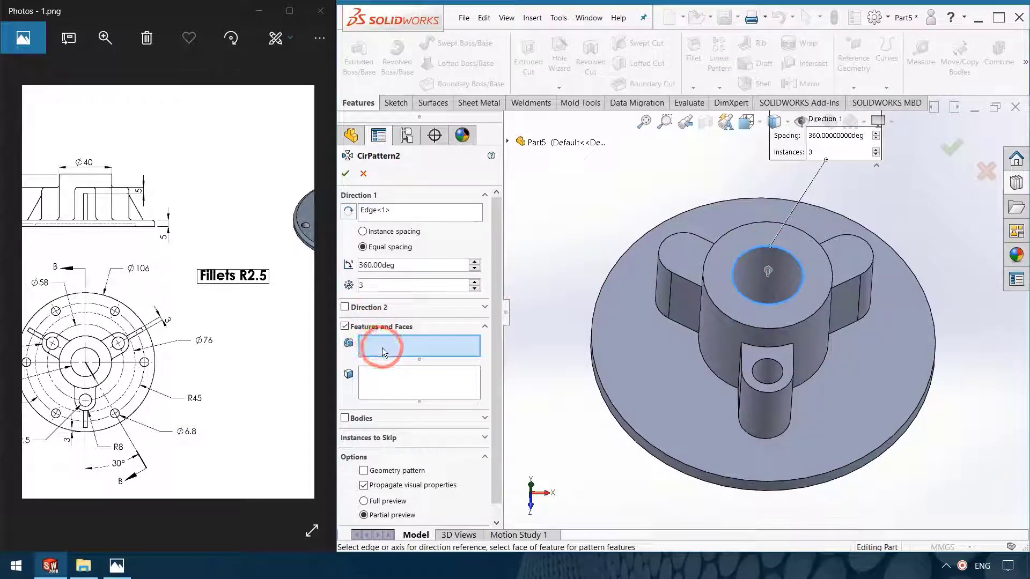
click(375, 285)
click(642, 362)
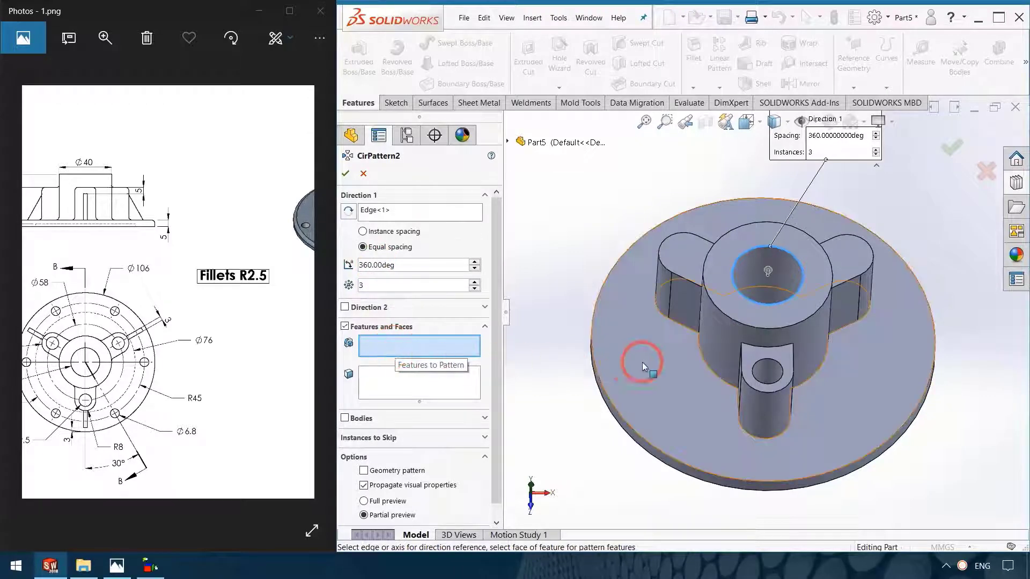
click(767, 371)
click(536, 288)
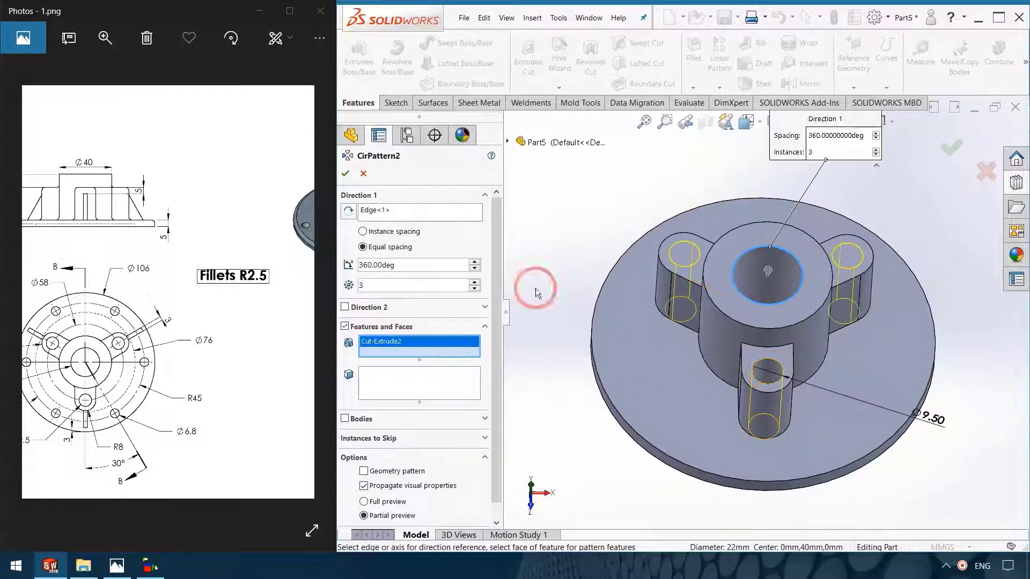
click(346, 173)
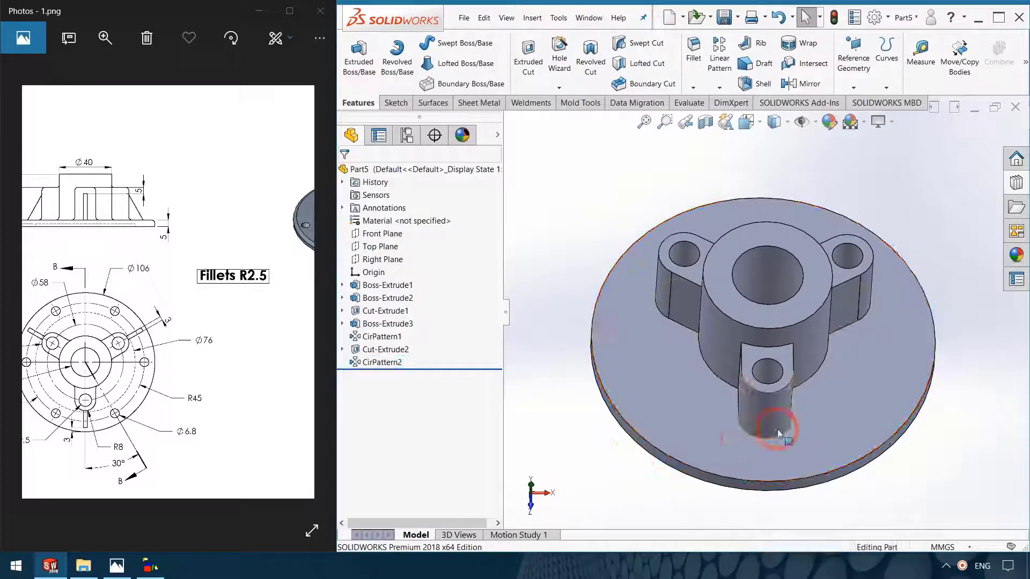
Step: Orbit to the part's underside and select the base's bottom face, checking the drawing's plan view
mouse_move(778, 430)
middle_down()
mouse_move(759, 410)
mouse_move(794, 295)
middle_up()
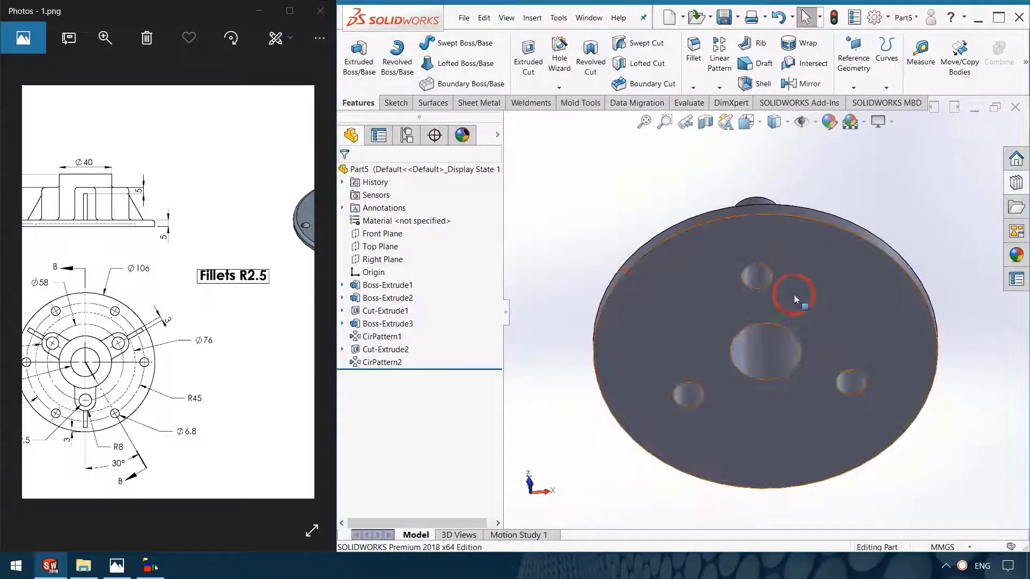
drag(127, 234, 188, 236)
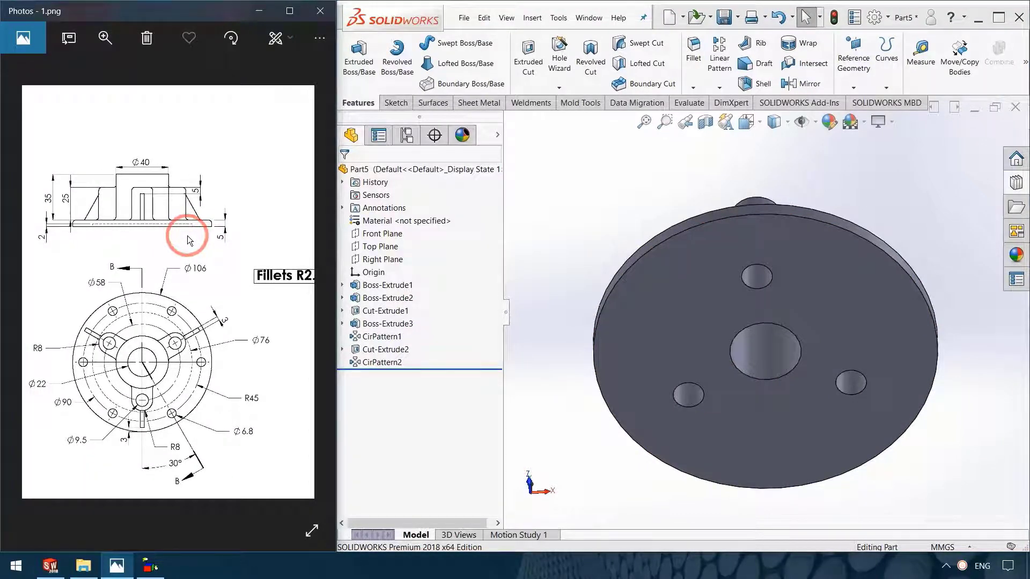
click(156, 290)
click(249, 346)
click(187, 320)
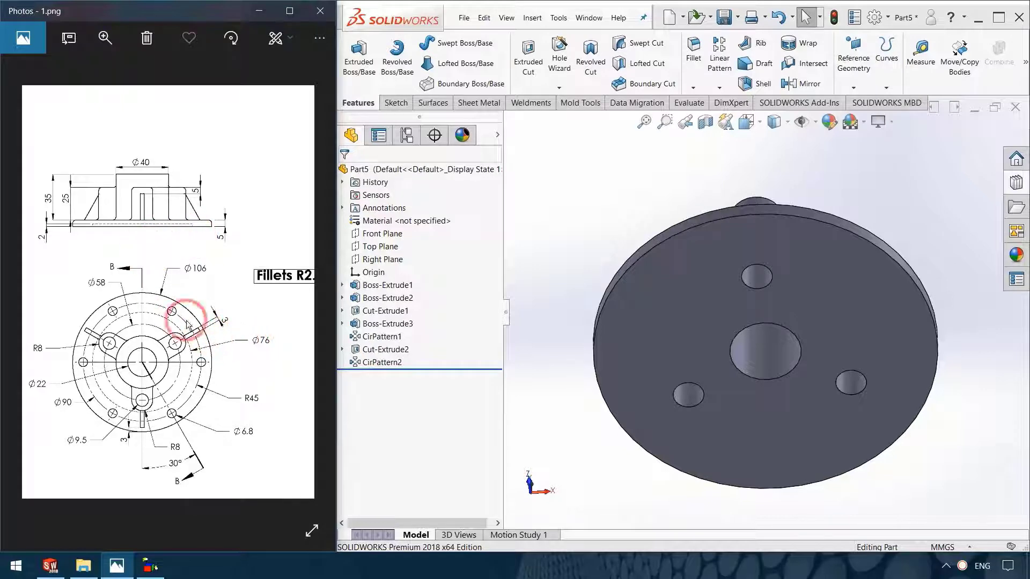
click(72, 244)
click(665, 279)
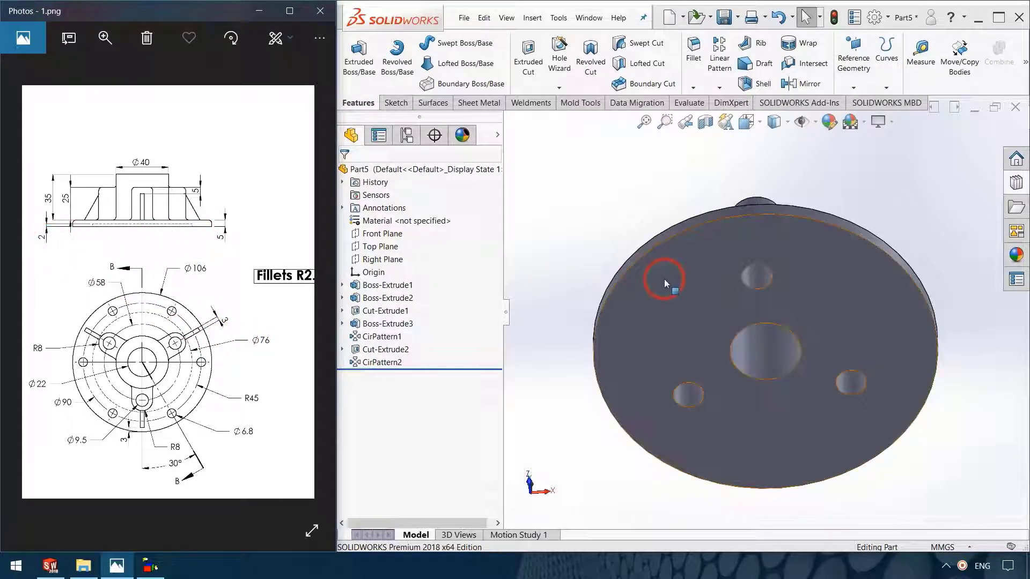
Step: Sketch a Ø76 circle centred on the origin on the base's underside
click(713, 251)
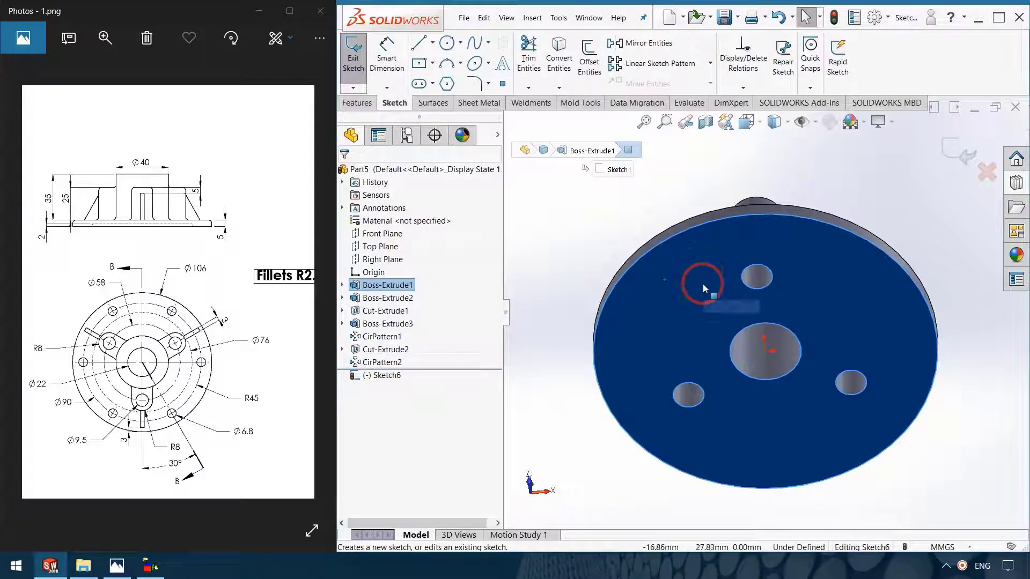
click(572, 221)
click(447, 43)
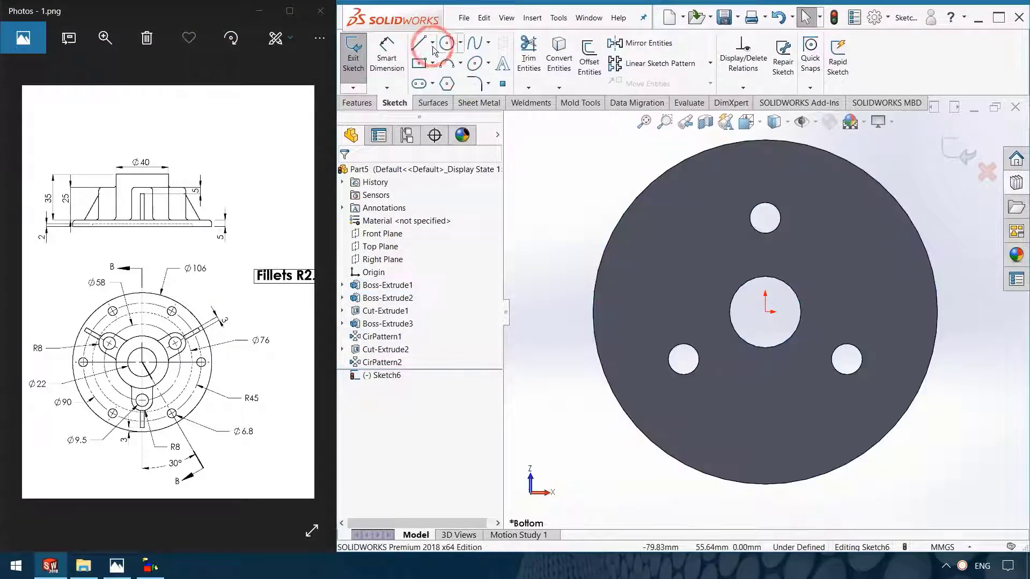
click(765, 312)
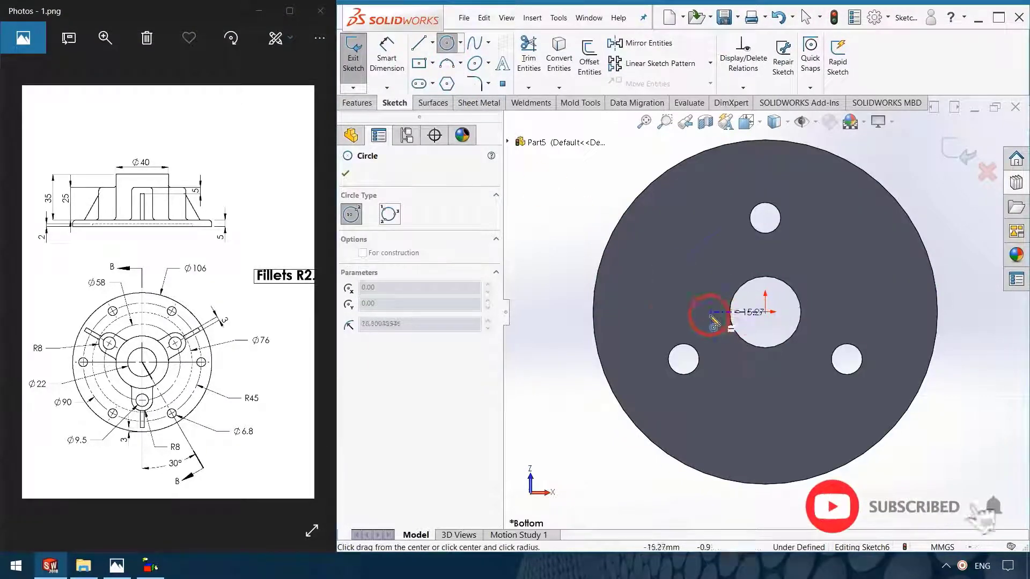
click(640, 312)
click(387, 54)
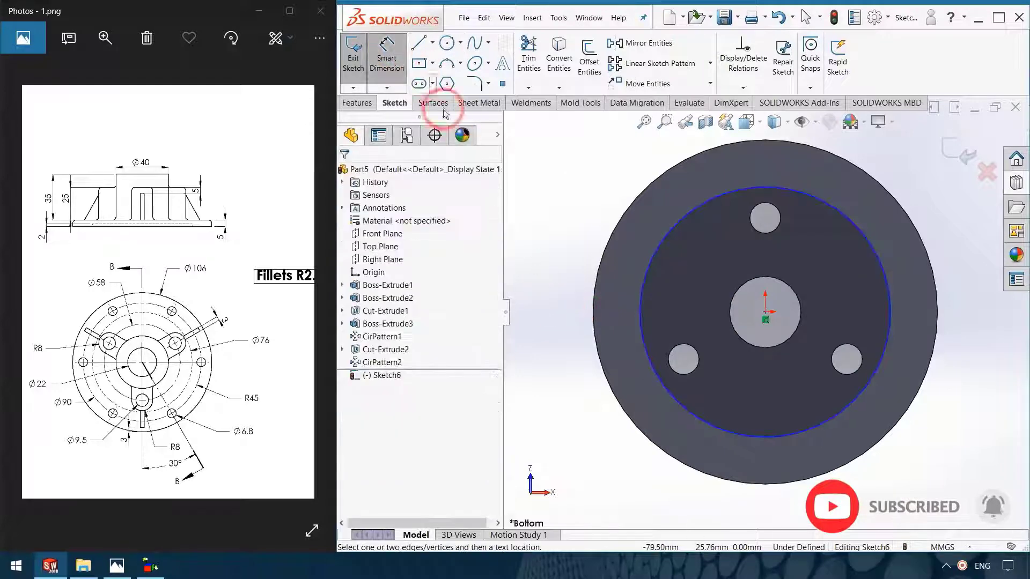
click(658, 246)
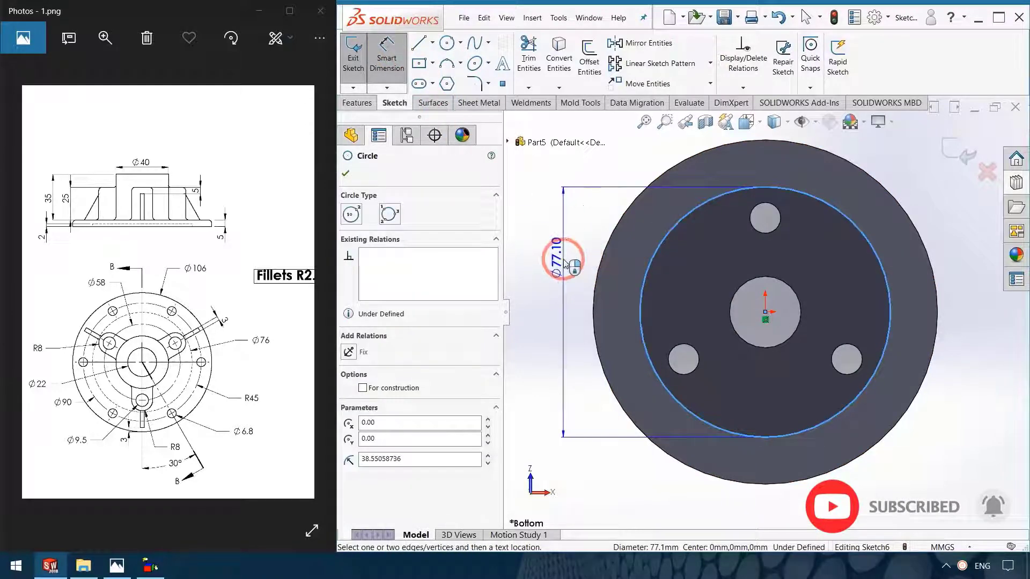
click(564, 259)
text(76)
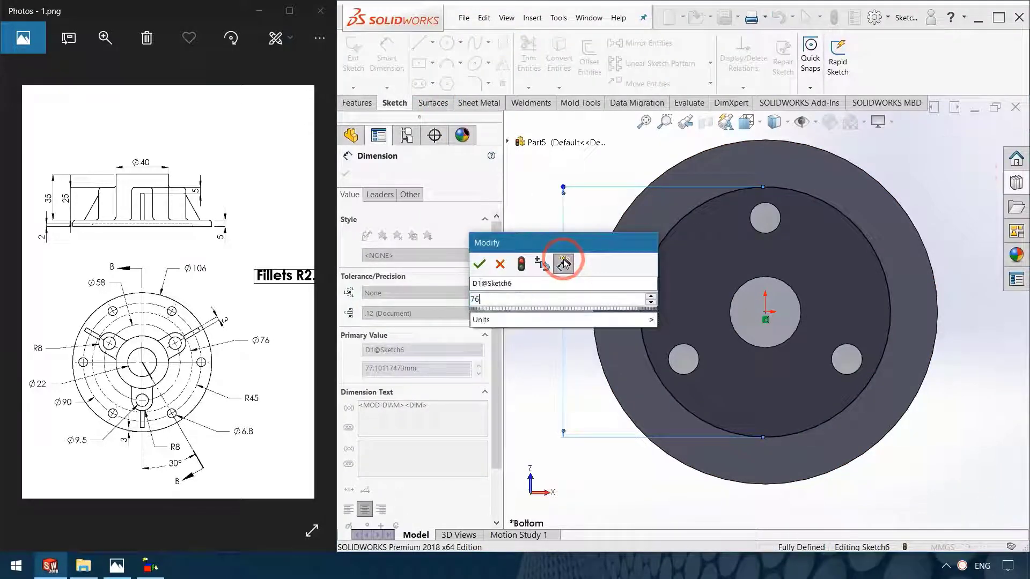
key(Return)
Step: Cut the Ø76 circle 2 mm deep as a blind recess
click(357, 102)
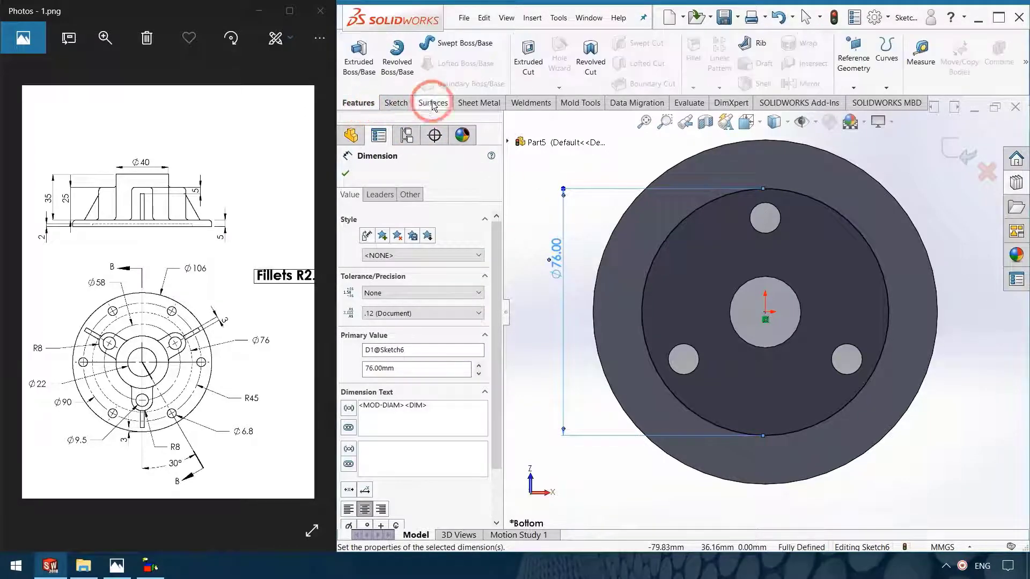
click(528, 59)
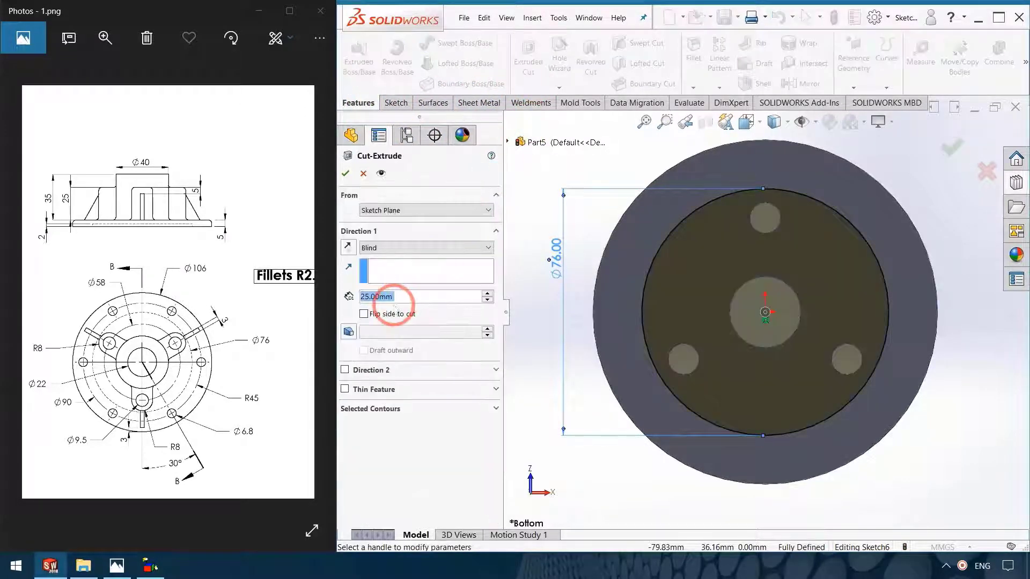
text(2)
key(Return)
key(Return)
mouse_move(945, 336)
middle_down()
mouse_move(897, 362)
mouse_move(742, 332)
middle_up()
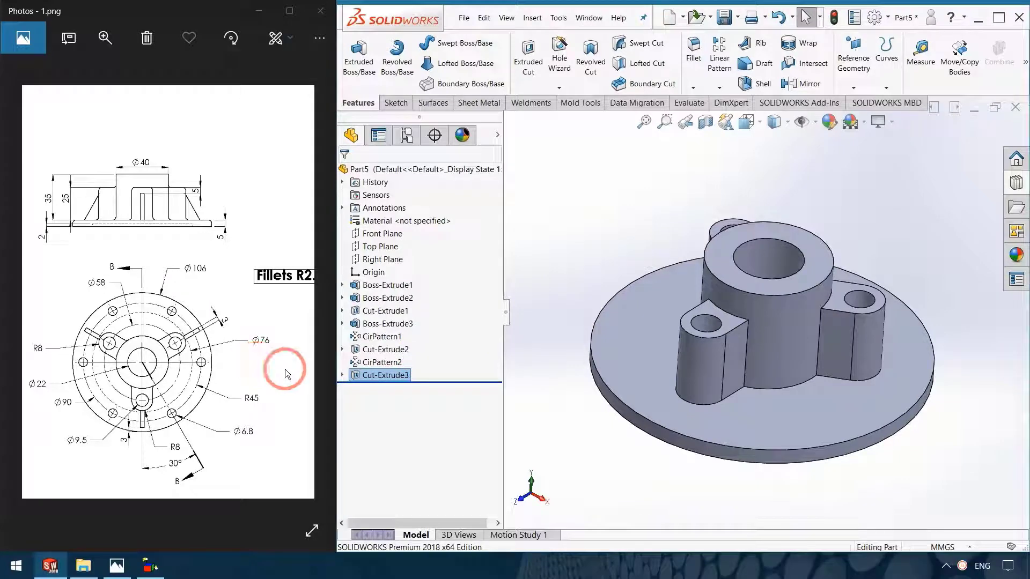
Step: Review Section B-B, select the Right Plane and start a sketch on it
drag(285, 369, 99, 380)
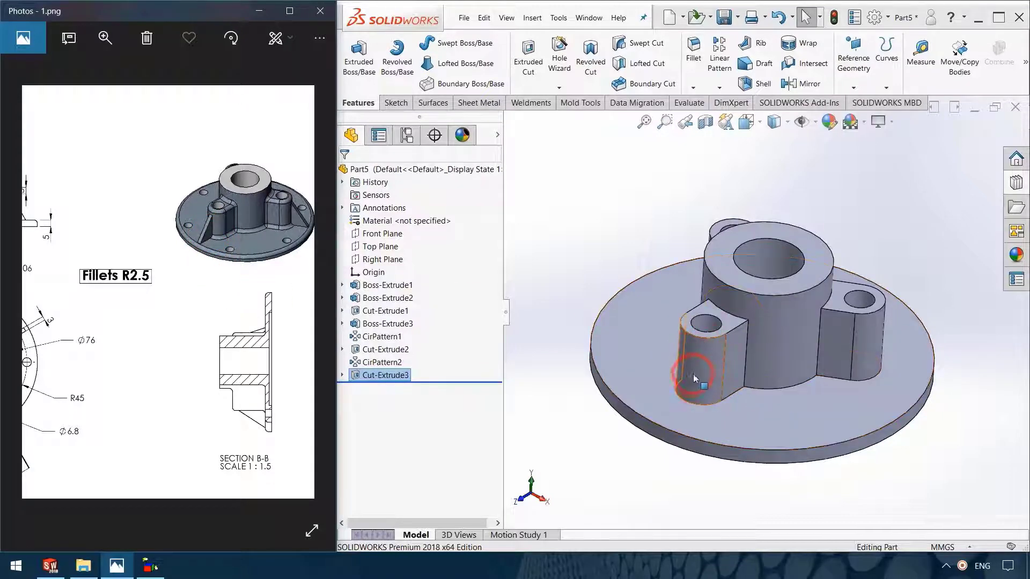
middle_drag(694, 401, 741, 203)
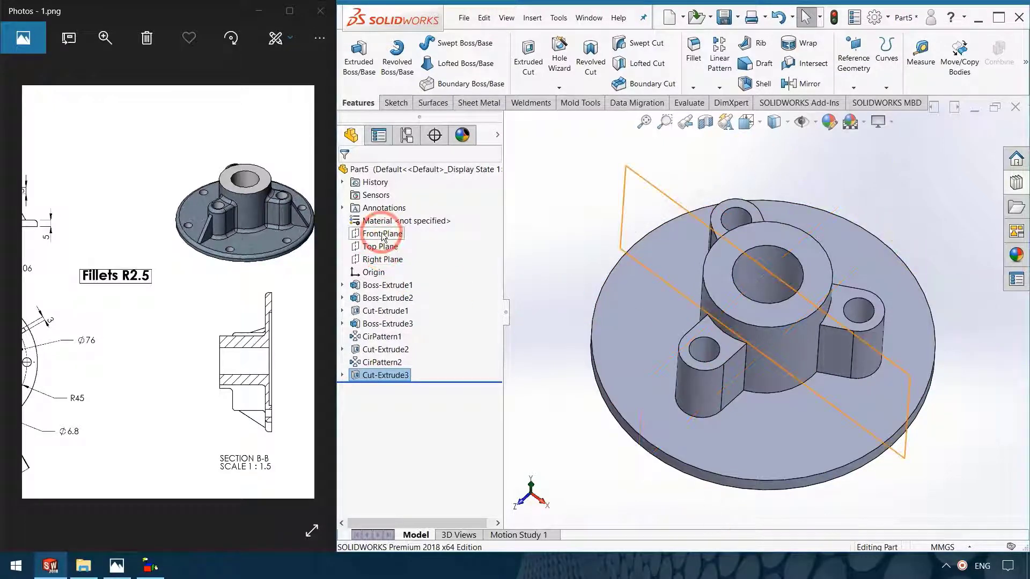
click(382, 261)
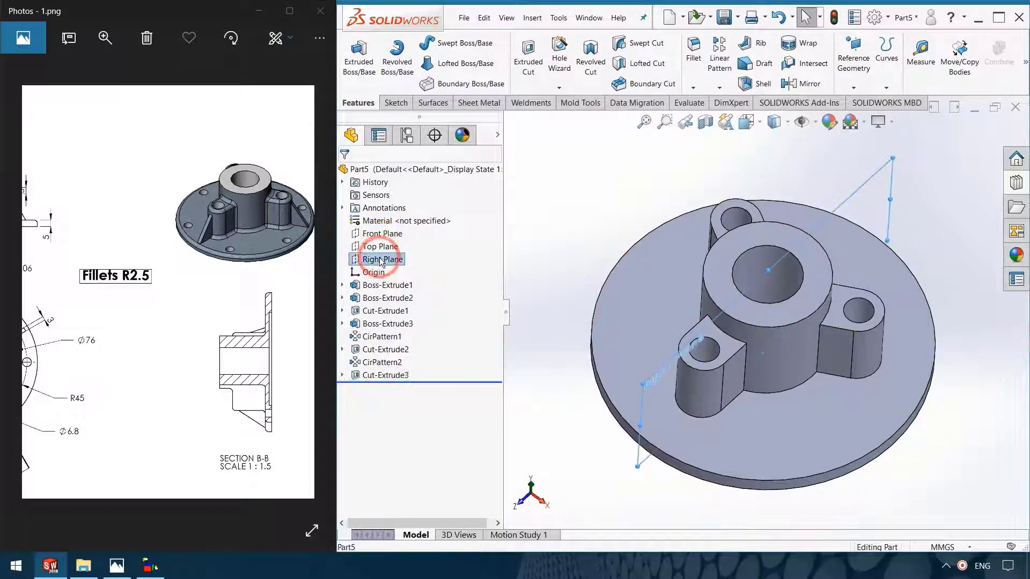
middle_drag(713, 436, 704, 416)
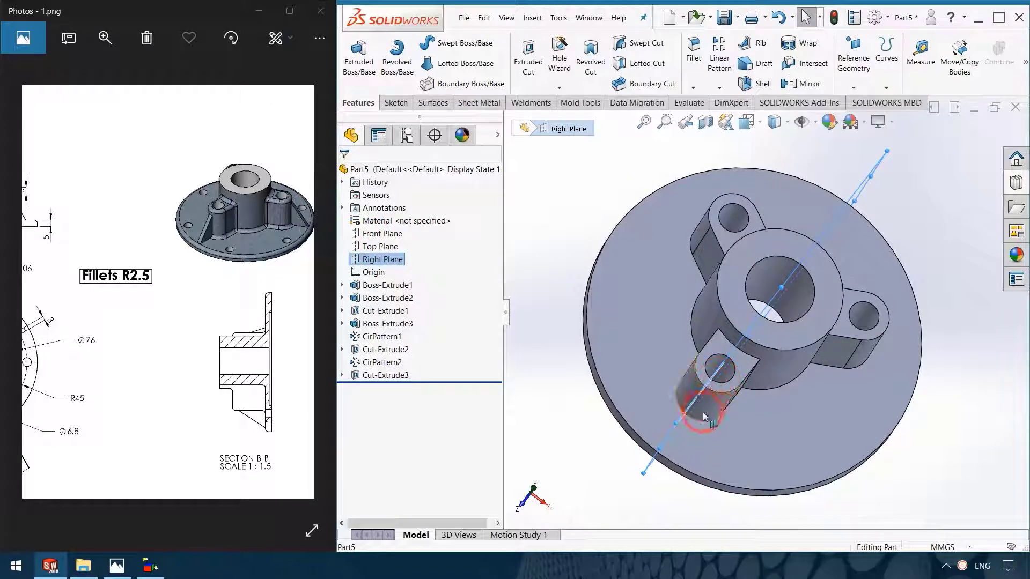
click(384, 259)
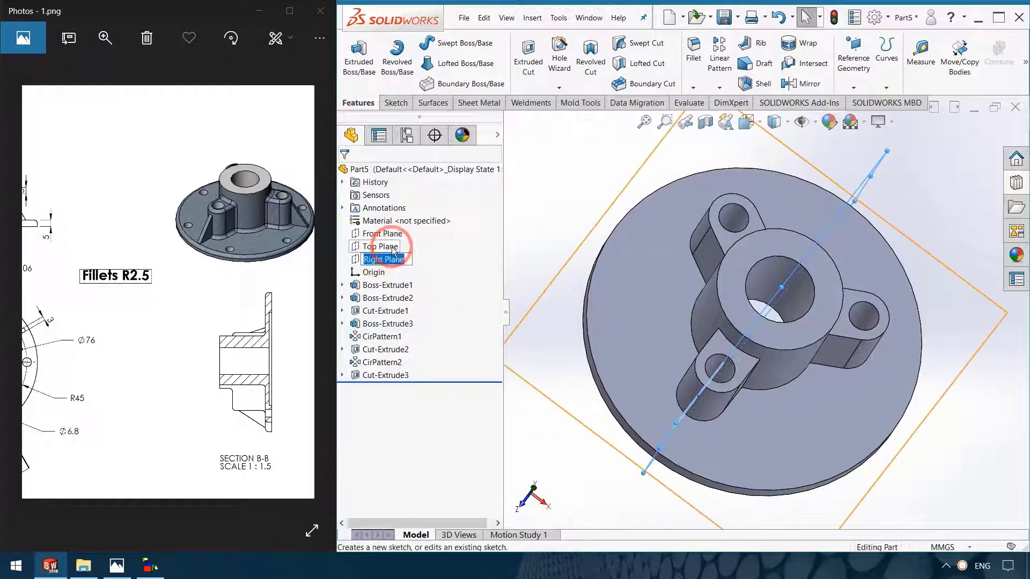
click(382, 259)
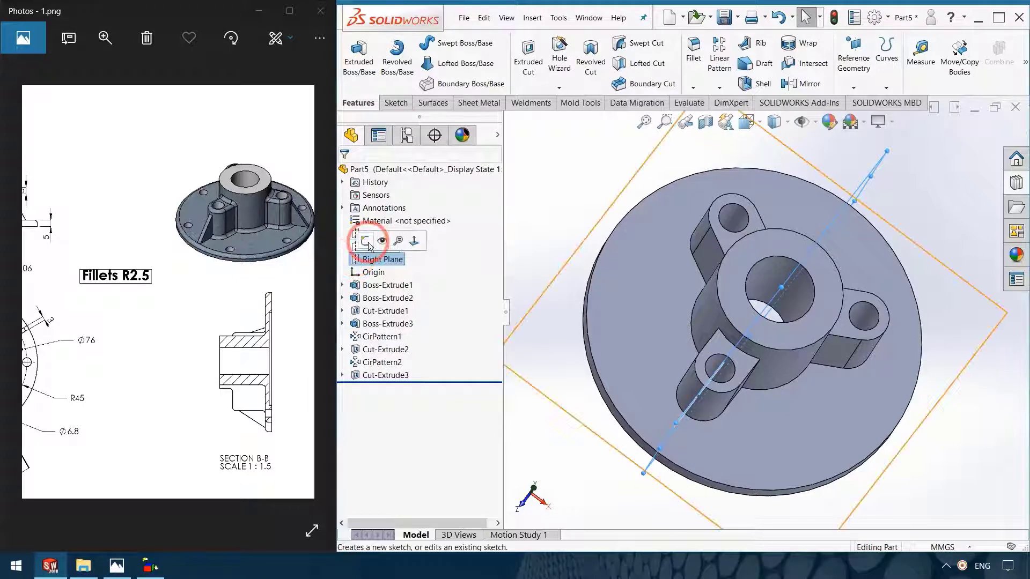
click(359, 239)
Step: View the Right Plane normal-to and draw one slanted line from the lug side to the base's top edge
key(ctrl+8)
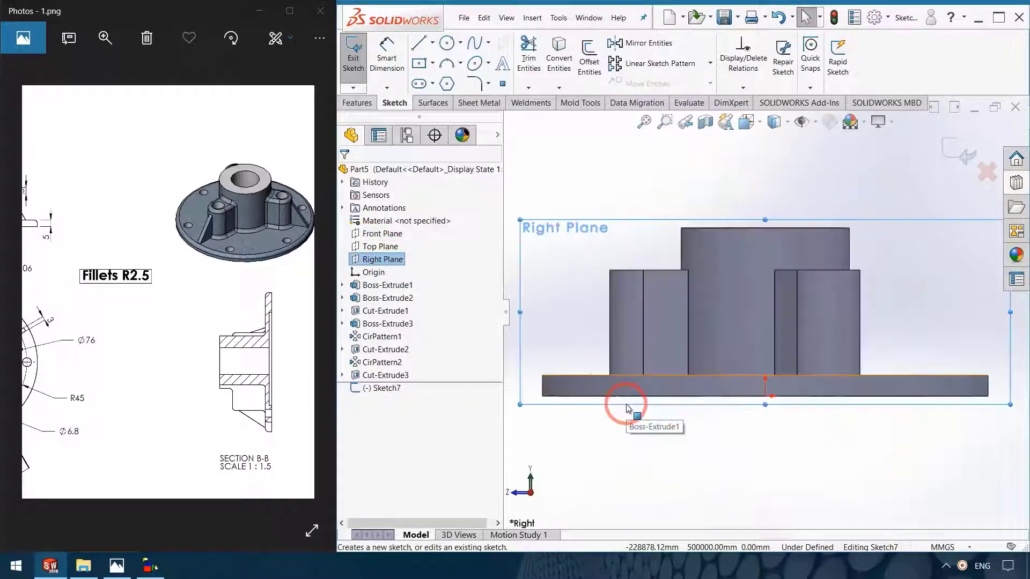
click(687, 458)
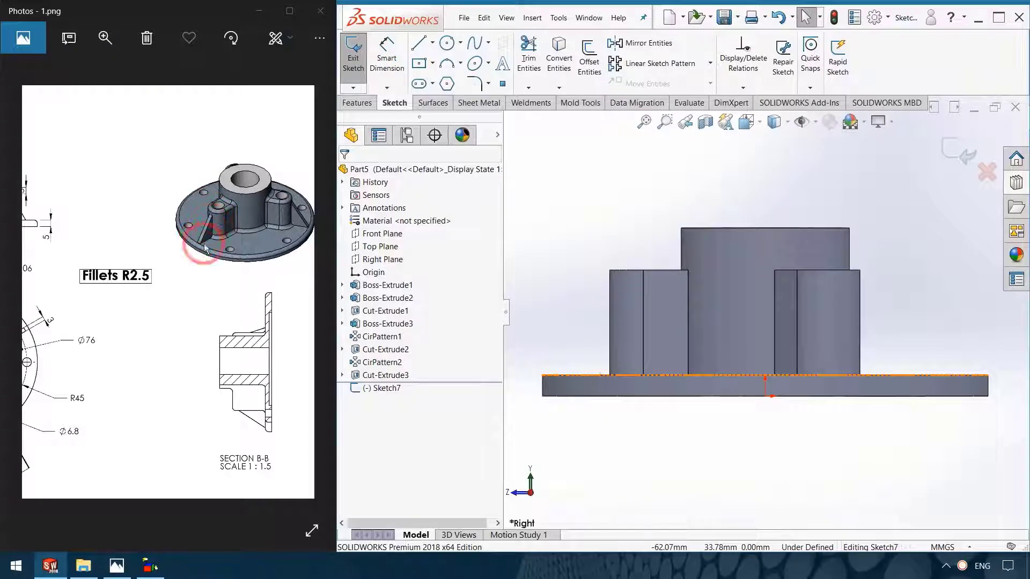
drag(108, 314, 248, 307)
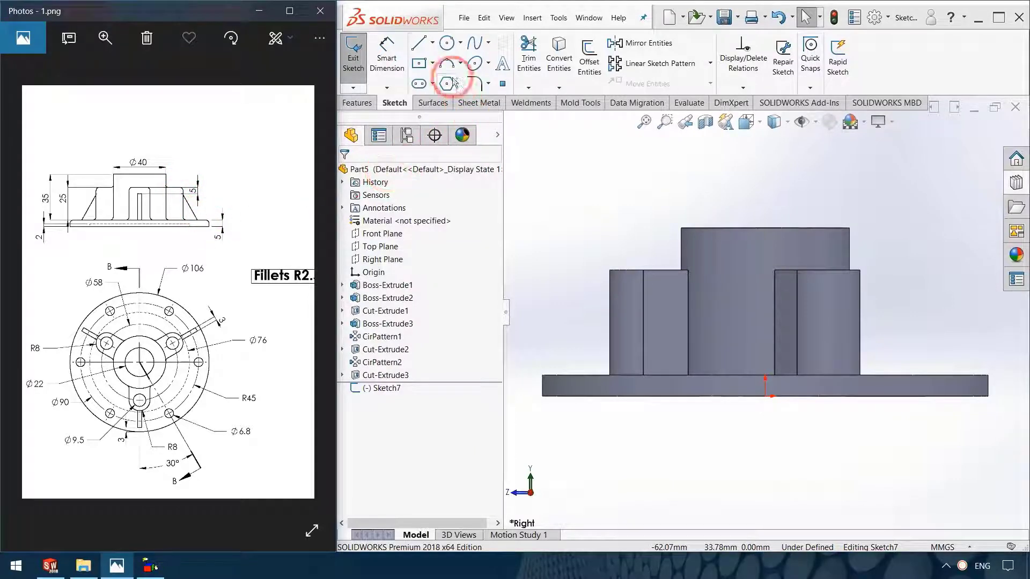
click(418, 42)
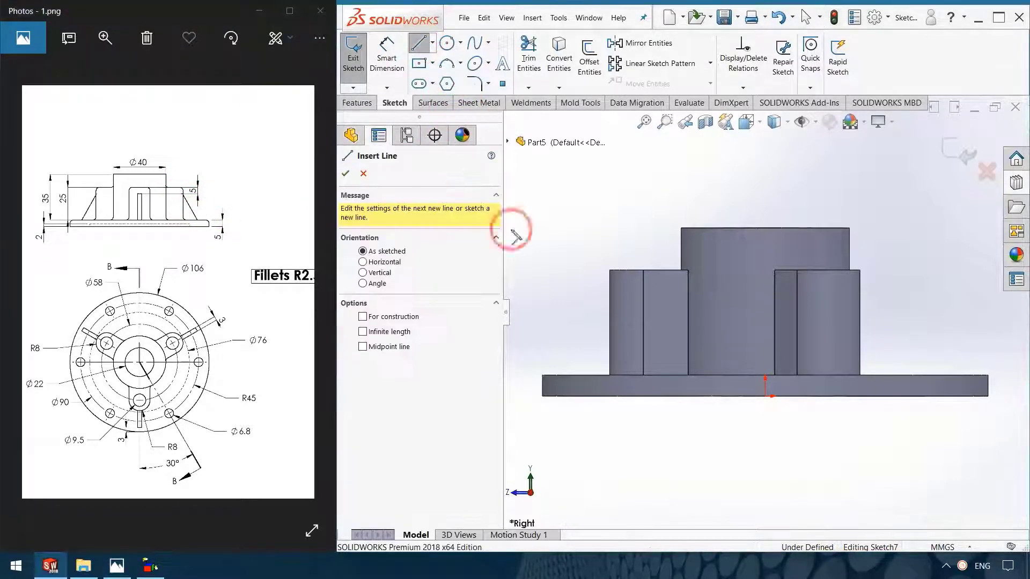
click(610, 285)
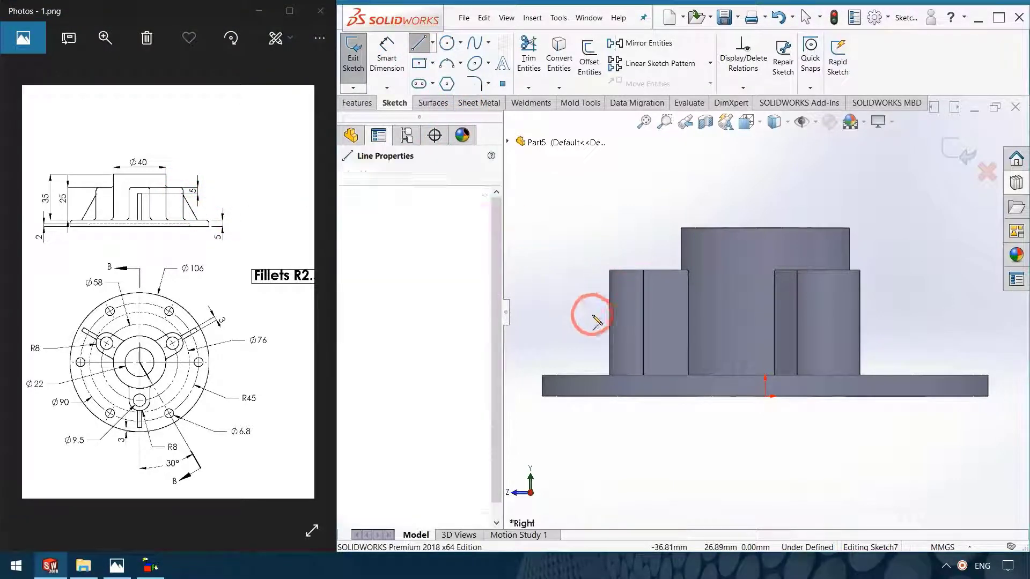
click(555, 376)
key(Escape)
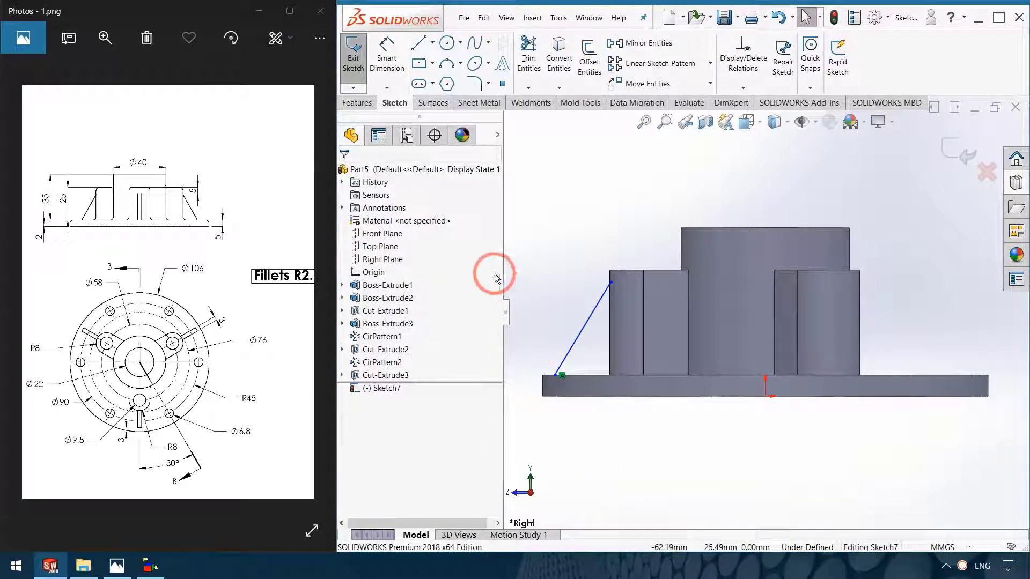
click(386, 53)
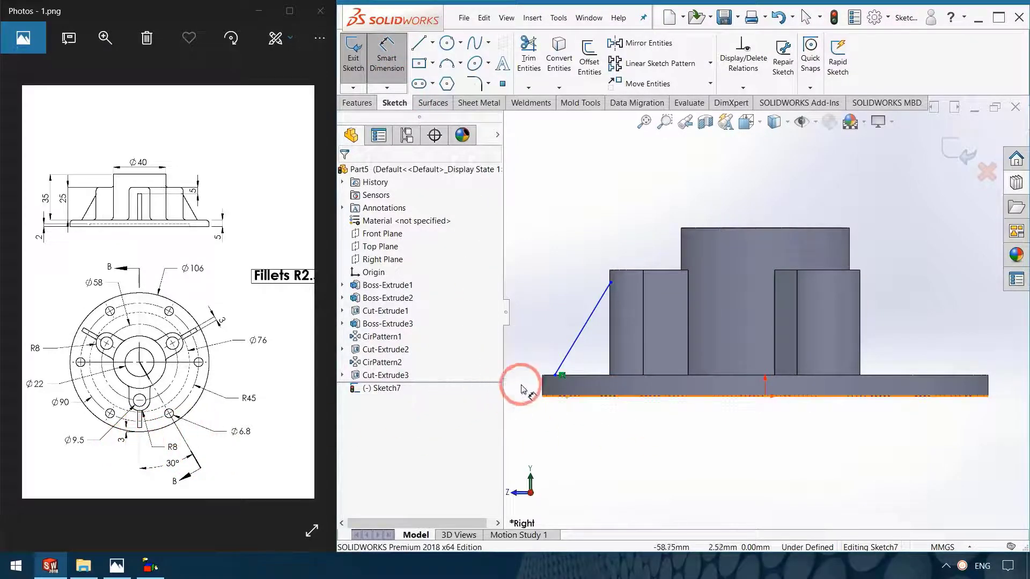
Step: Dimension the rib line 3 mm from the base edge and 5 mm below the lug top
scroll(557, 379, down, 3)
click(610, 353)
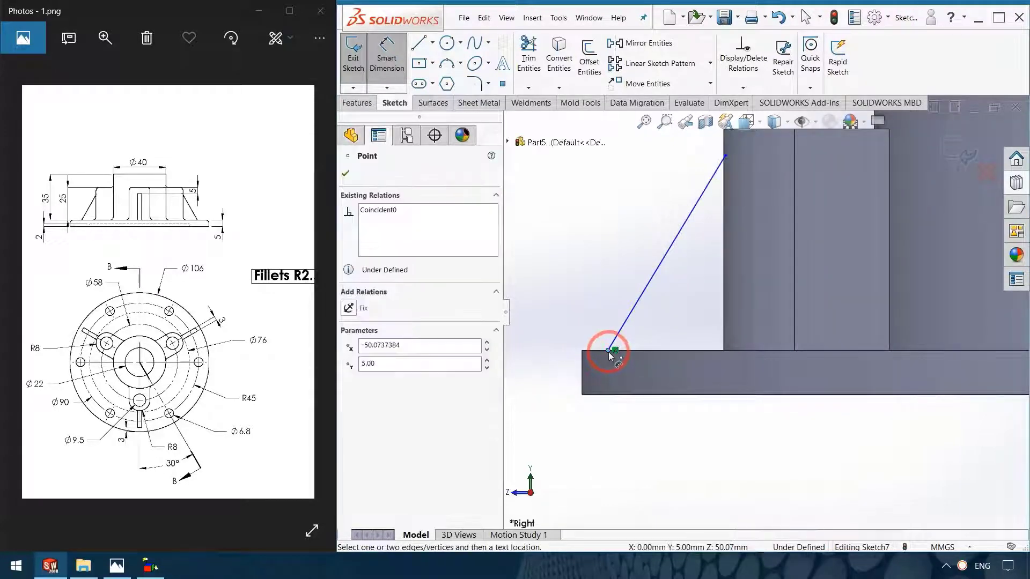
click(582, 351)
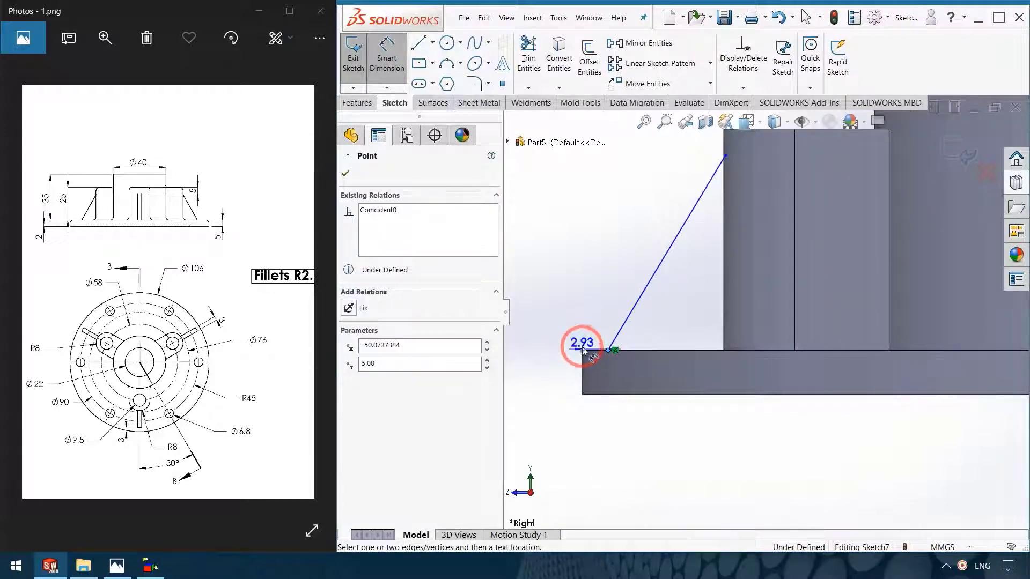
click(588, 317)
text(3)
key(Return)
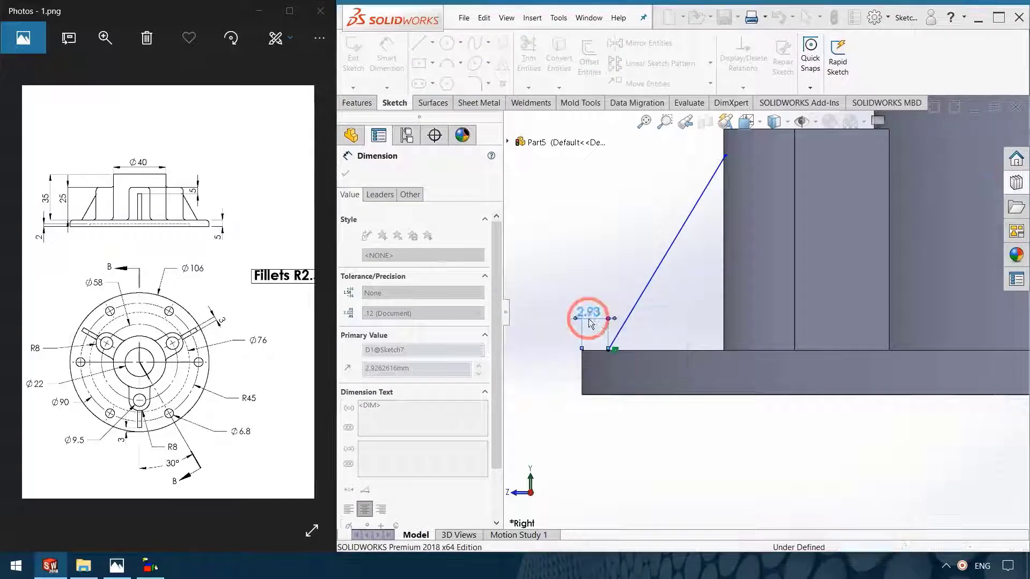
click(638, 423)
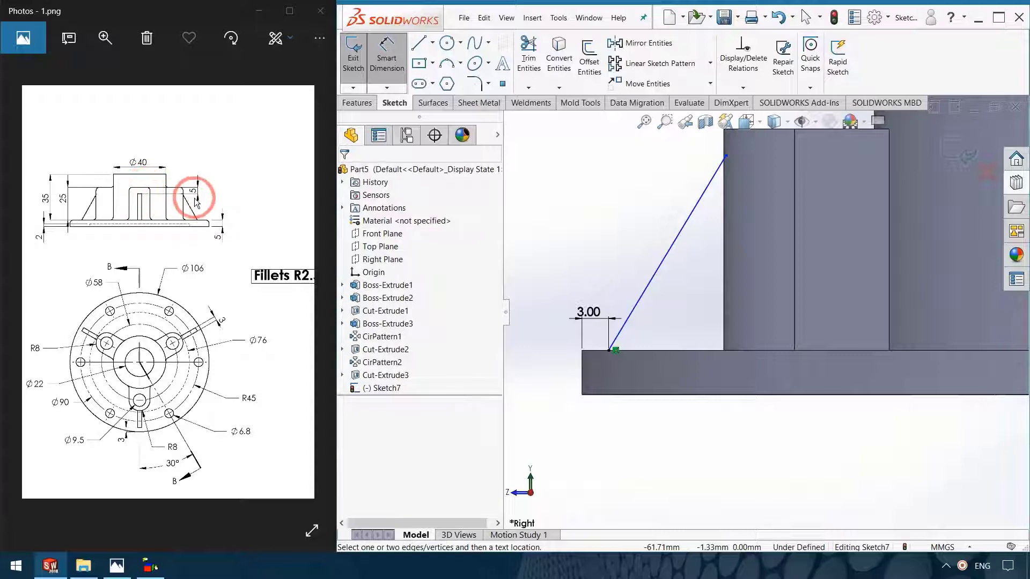
ctrl+middle_drag(680, 248, 594, 407)
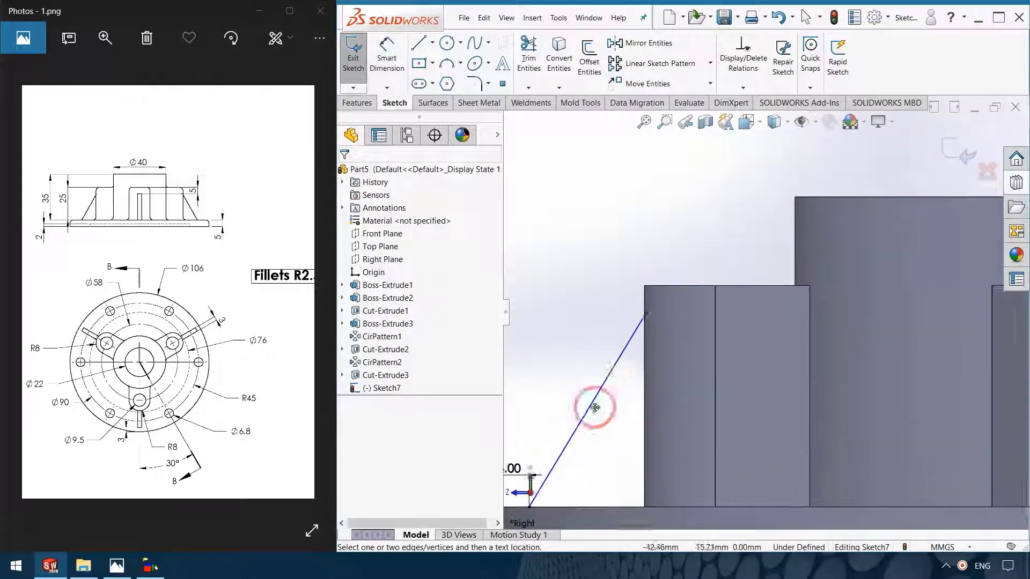
click(641, 319)
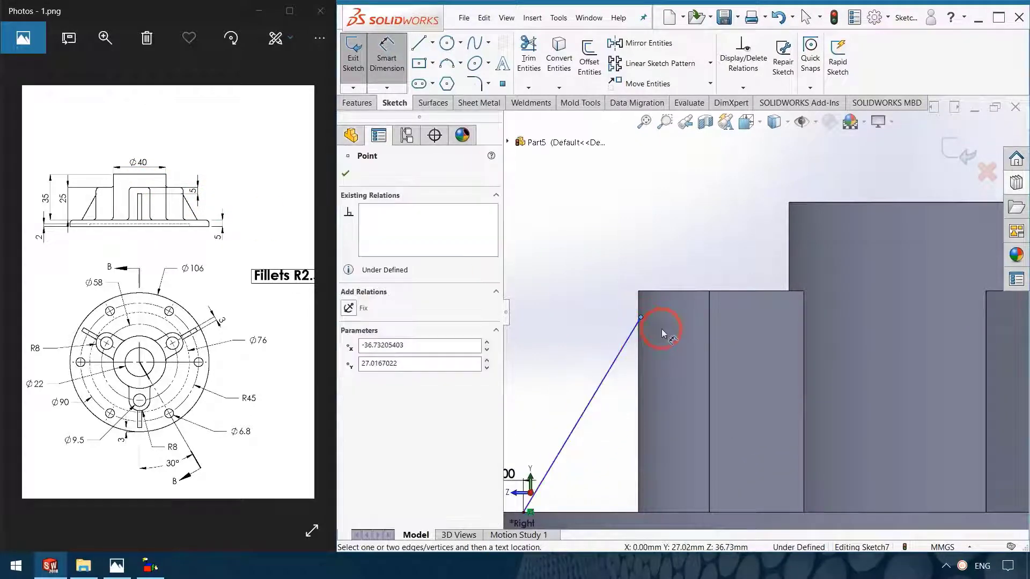
click(638, 292)
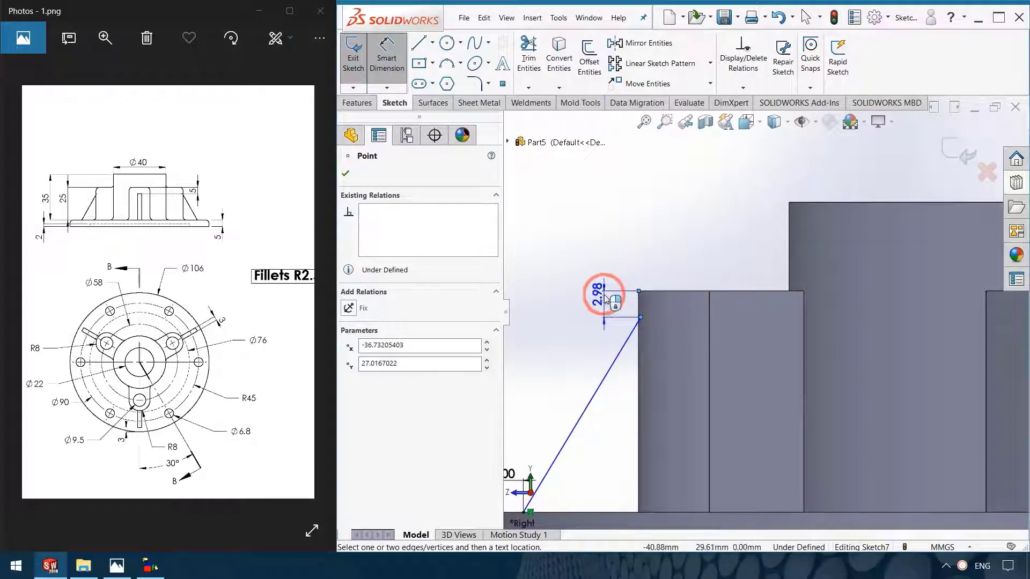
click(565, 304)
text(5)
key(Return)
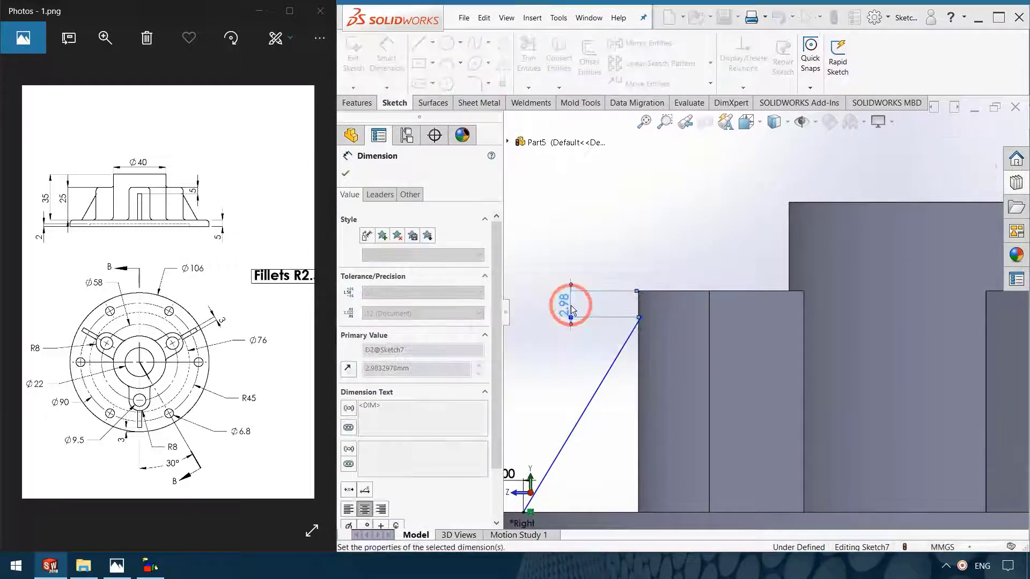
key(Escape)
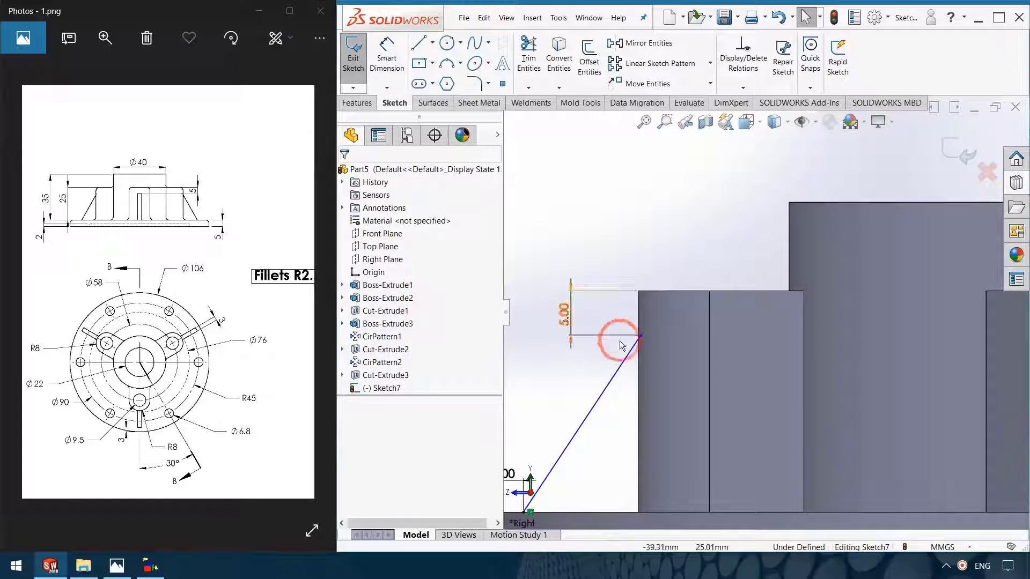
Step: Make the line's upper endpoint coincident with the lug edge and exit Sketch7
click(641, 336)
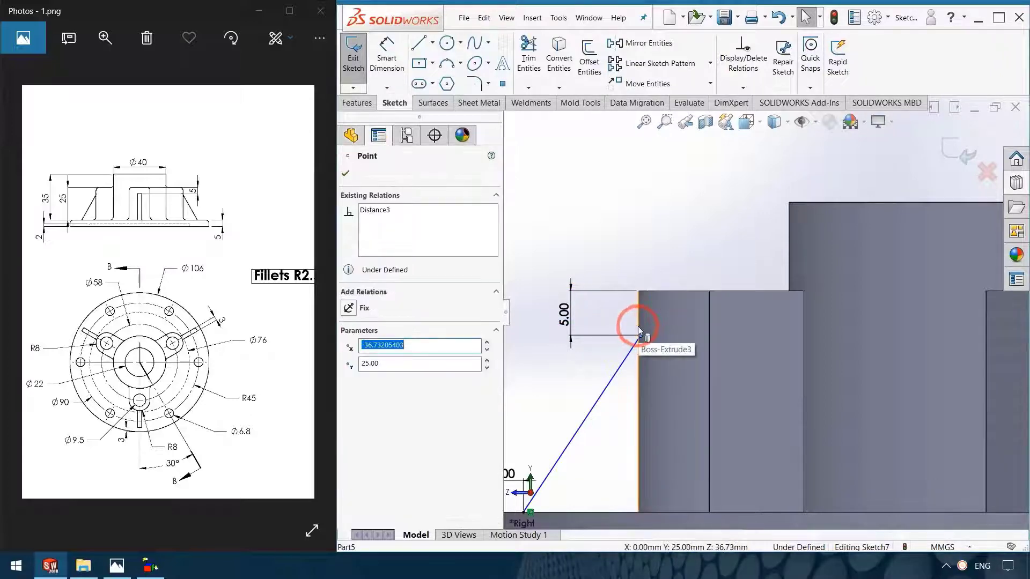
ctrl+click(638, 328)
click(348, 379)
click(568, 367)
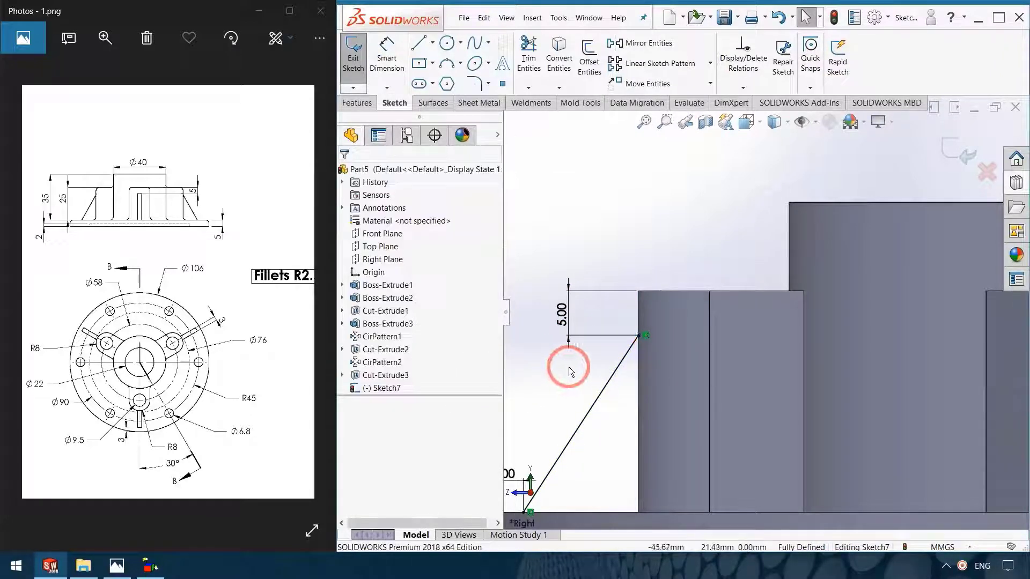
ctrl+middle_drag(499, 507, 596, 435)
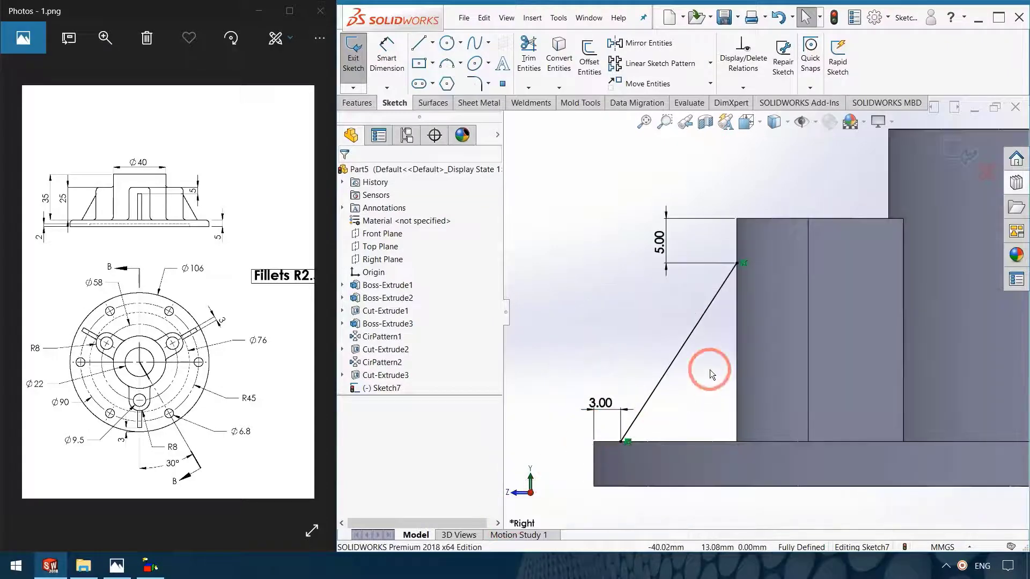
mouse_move(712, 355)
middle_down()
mouse_move(757, 396)
mouse_move(736, 373)
middle_up()
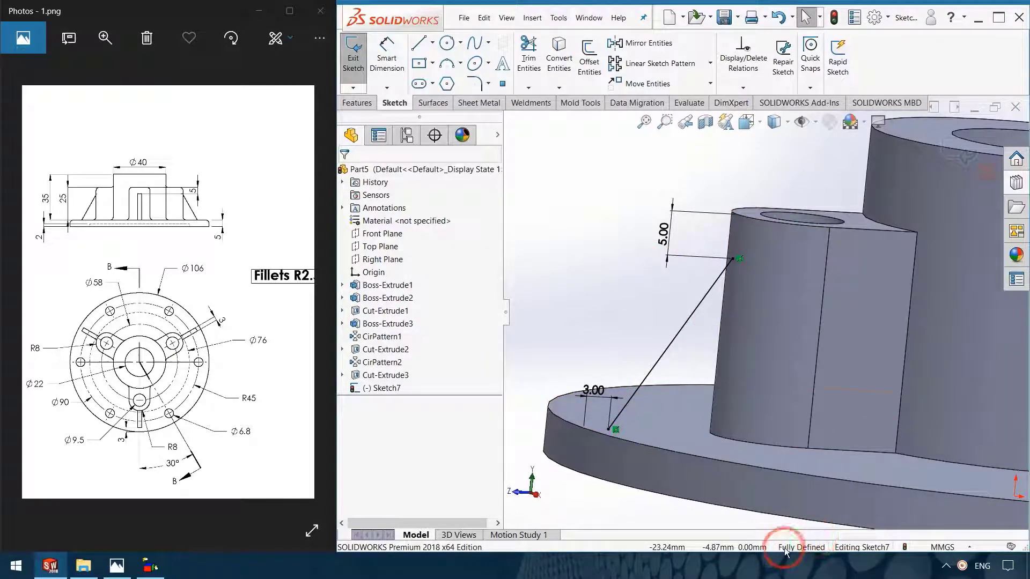
middle_drag(662, 298, 665, 307)
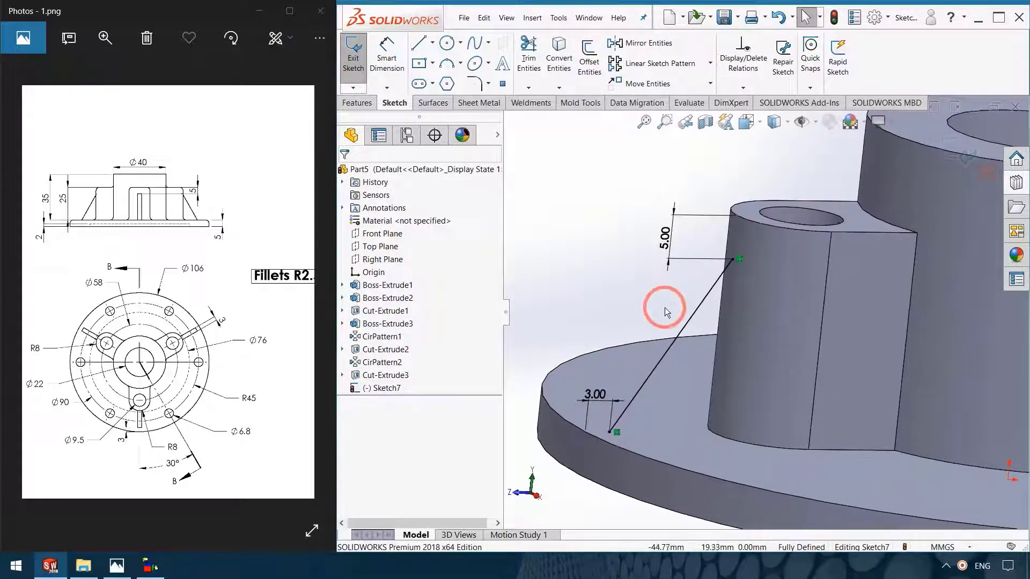
click(950, 154)
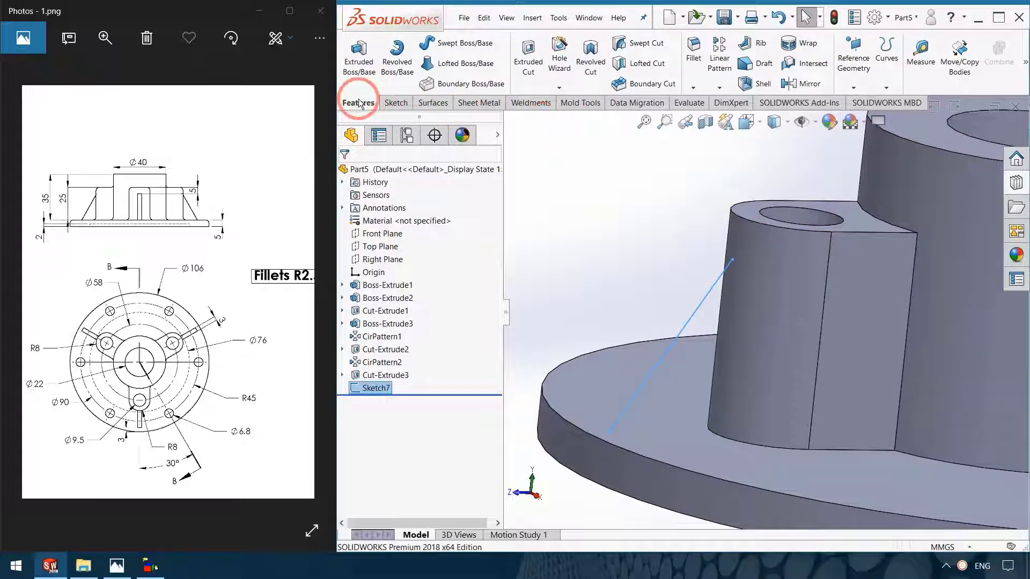
Step: Start a rib from Sketch7's line and change its thickness from 10 to 3 mm
click(761, 45)
middle_drag(677, 235, 677, 241)
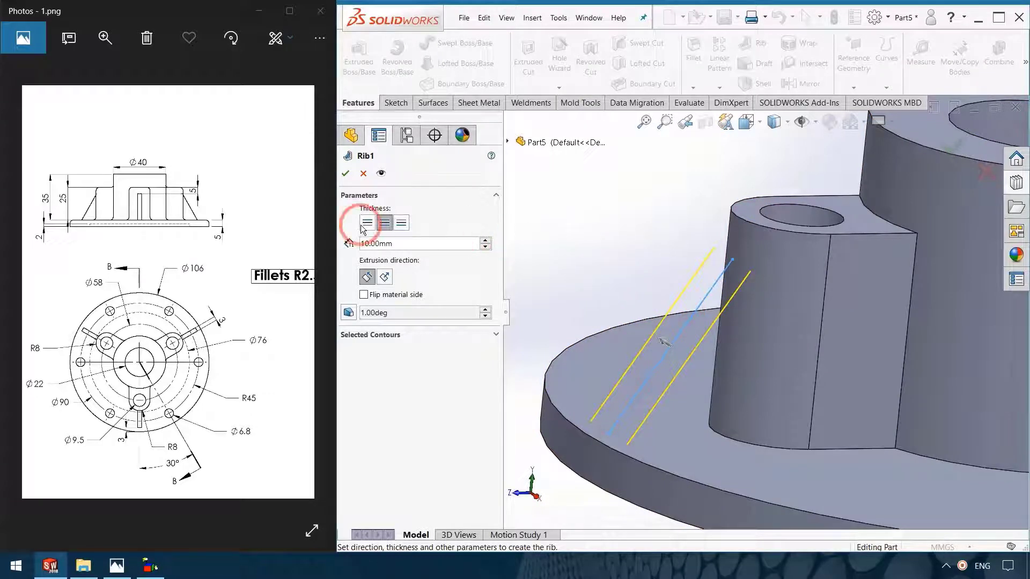
right_click(377, 243)
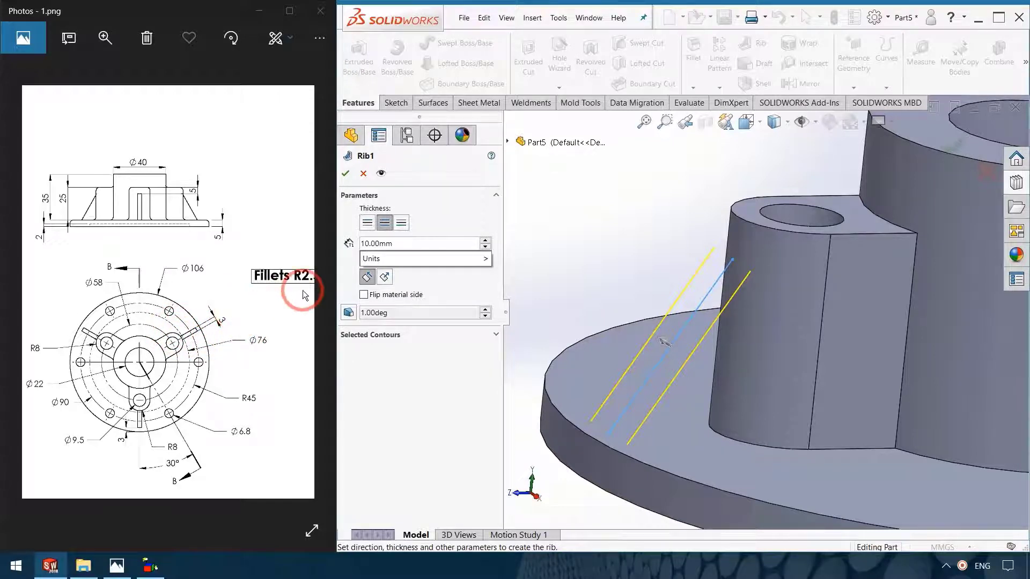
key(Delete)
key(Delete)
key(Delete)
key(BackSpace)
key(BackSpace)
key(BackSpace)
text(3)
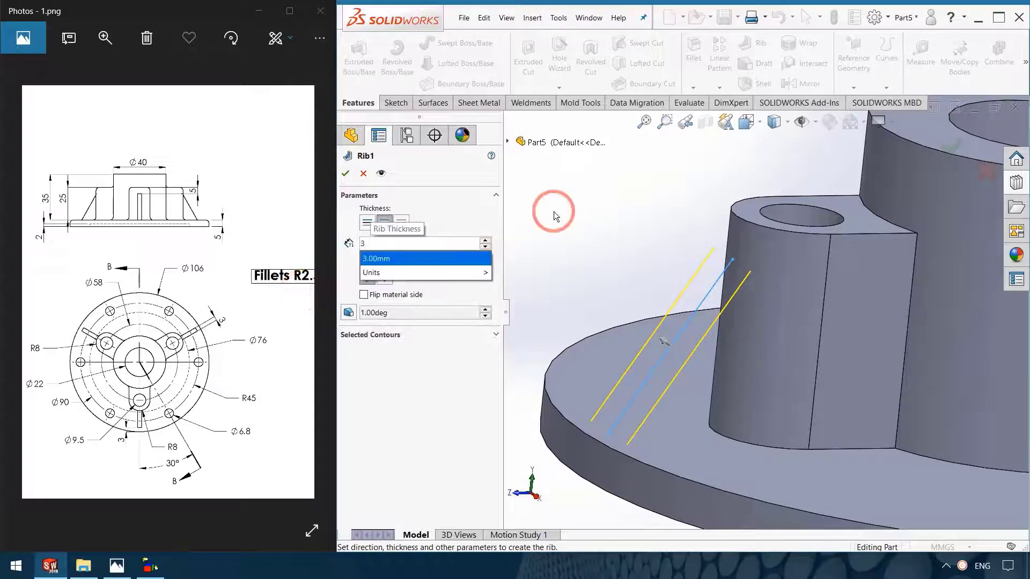
key(Return)
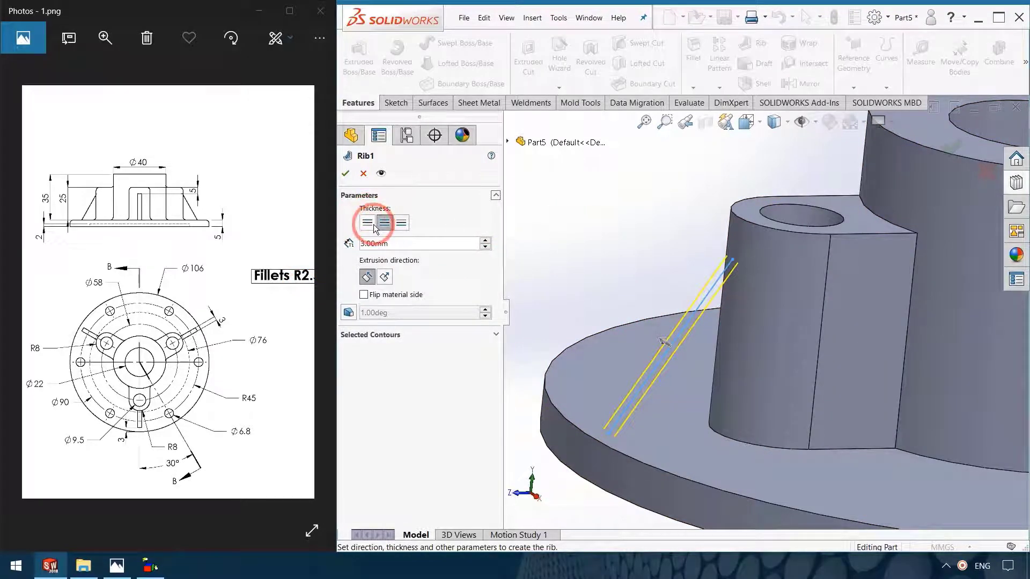
Step: Try both one-sided thickness options, then centre the rib thickness on the line
click(367, 222)
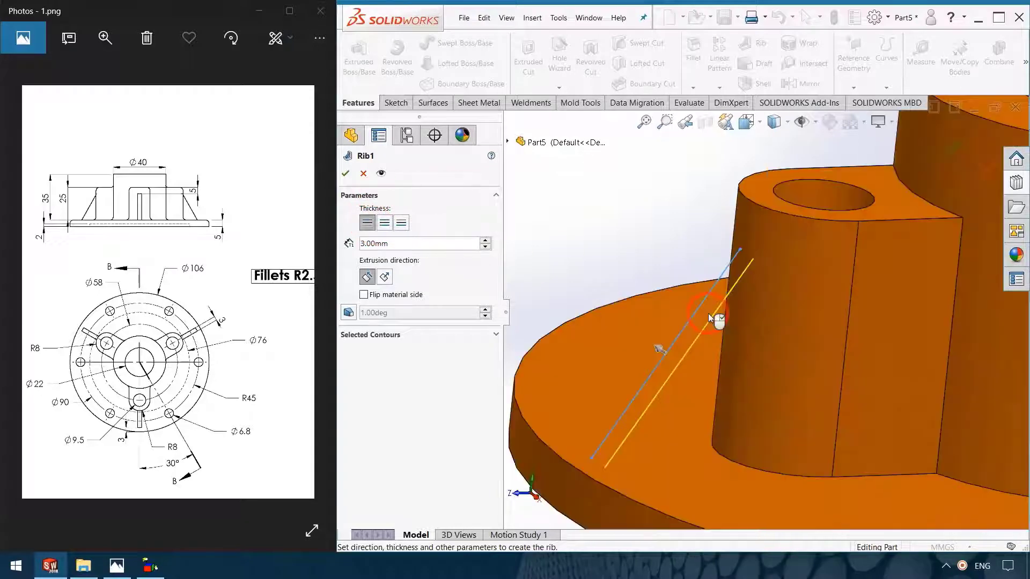
scroll(708, 314, down, 2)
scroll(709, 314, down, 2)
click(405, 217)
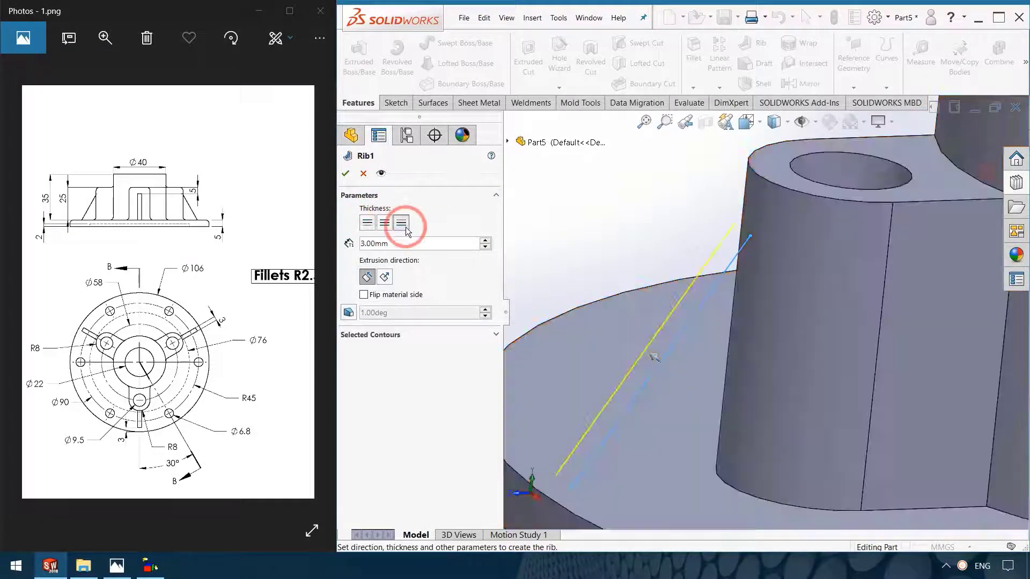
click(384, 223)
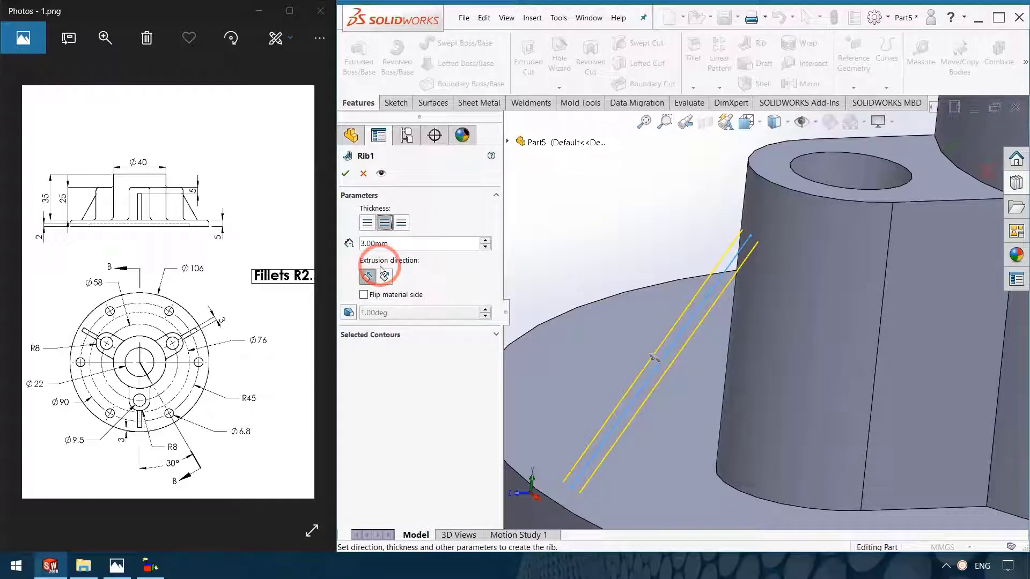
Step: Reselect the line, flip material side, set Normal to Sketch, and attempt the rib, which errors
scroll(651, 466, up, 3)
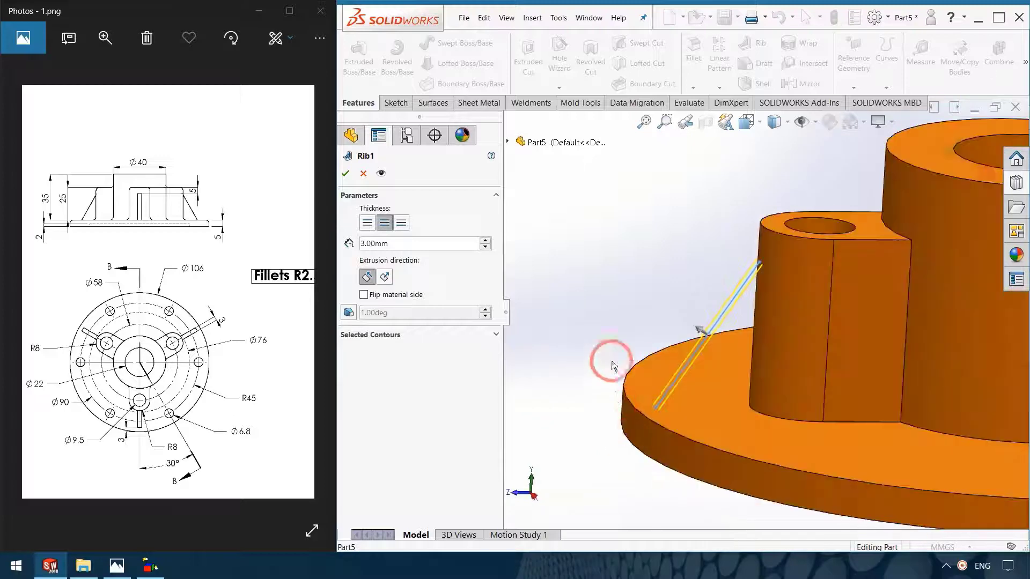
click(706, 331)
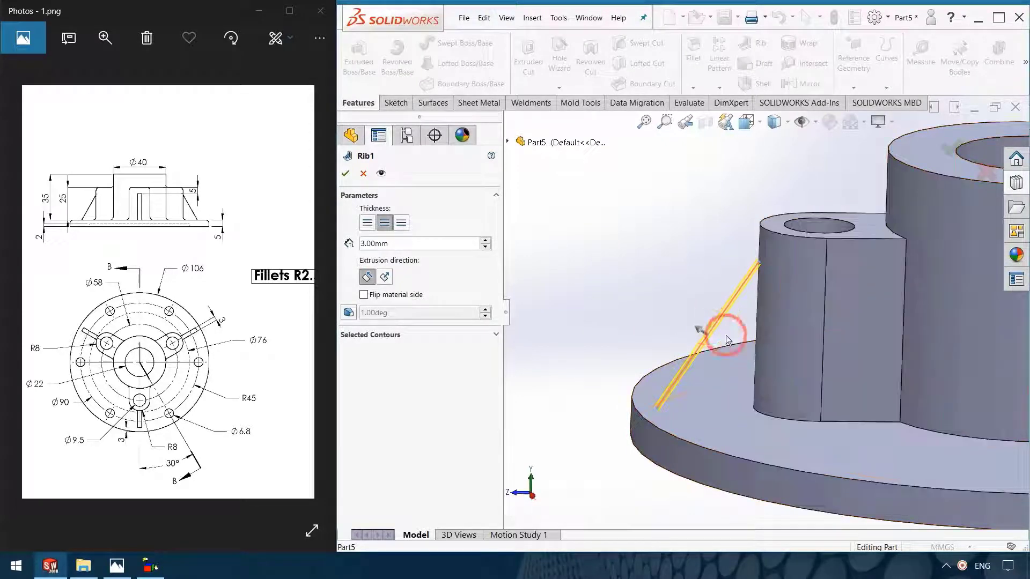
click(378, 298)
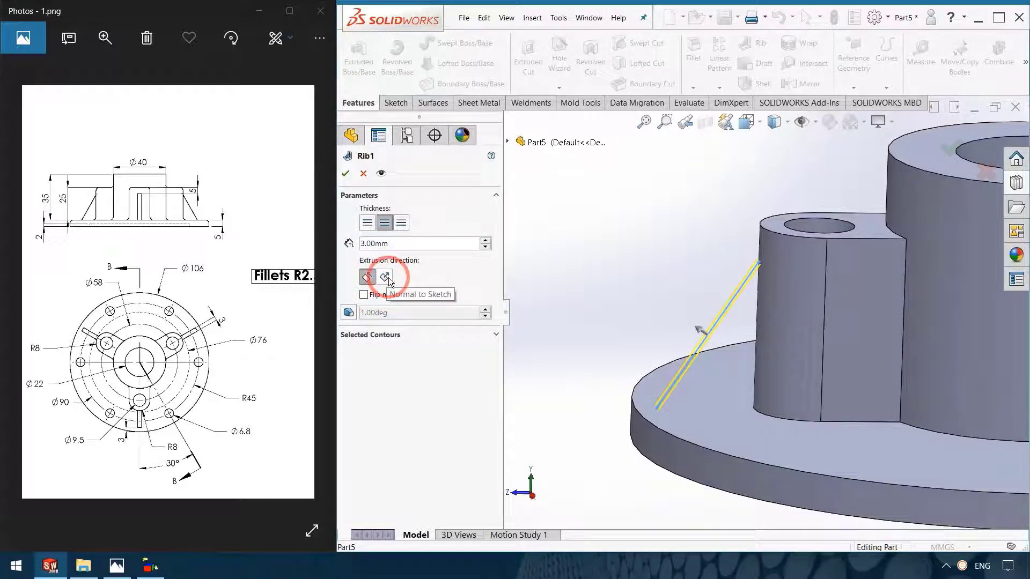
click(386, 277)
middle_drag(540, 297, 635, 338)
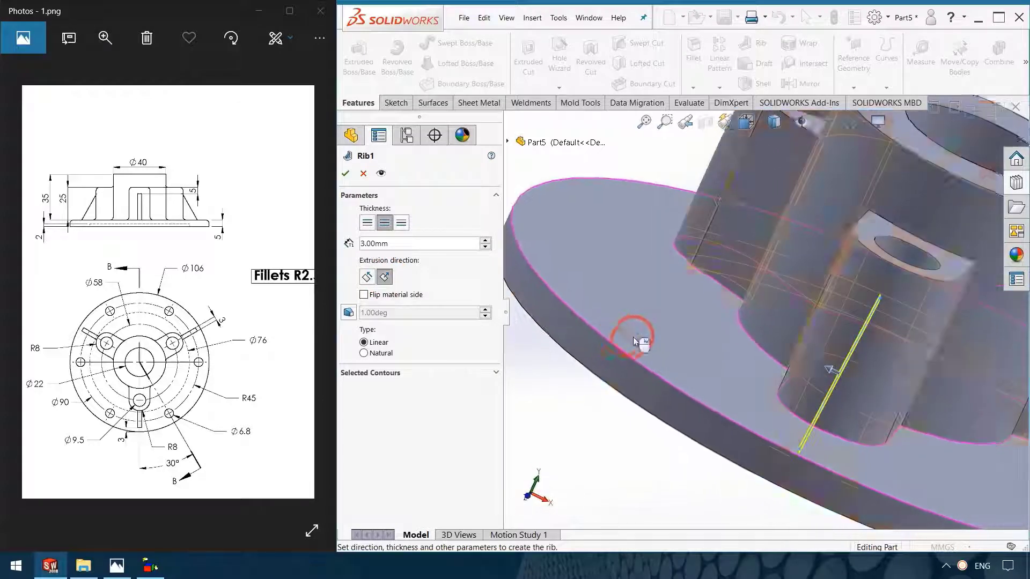
middle_drag(719, 311, 737, 331)
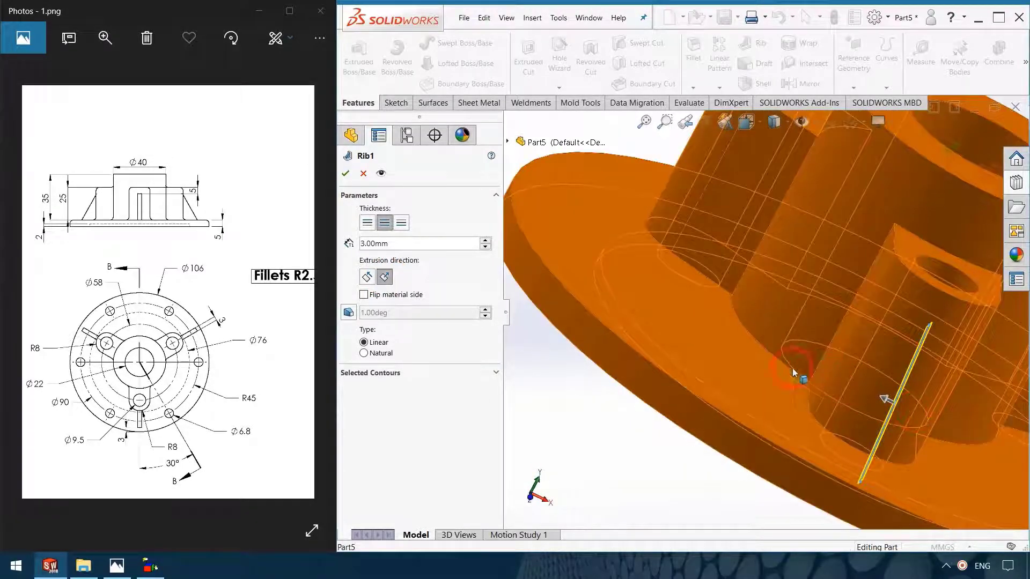
click(345, 173)
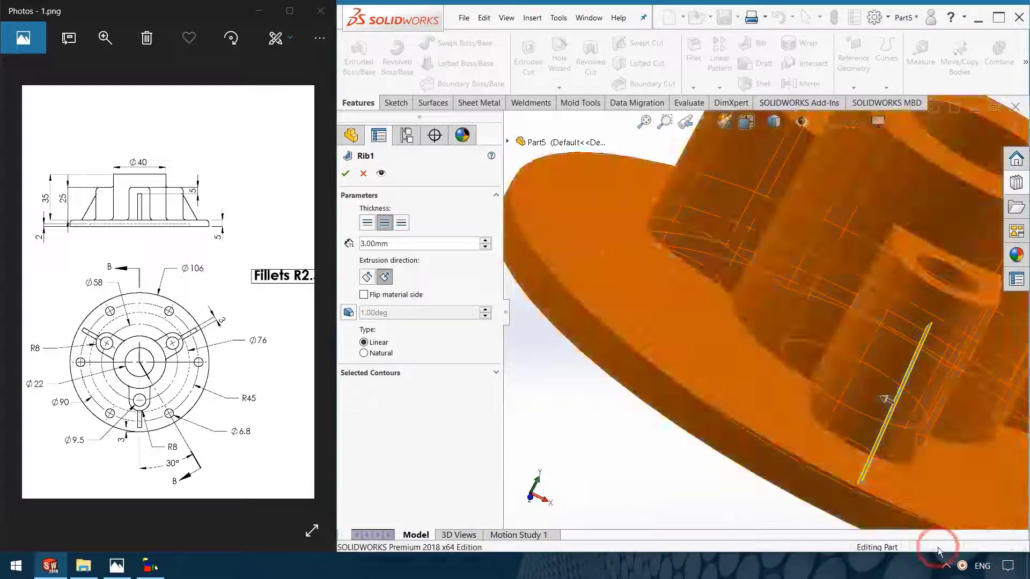
scroll(938, 543, up, 5)
Step: Set the rib to Parallel to Sketch with flipped material side and create Rib4
middle_drag(798, 483, 873, 490)
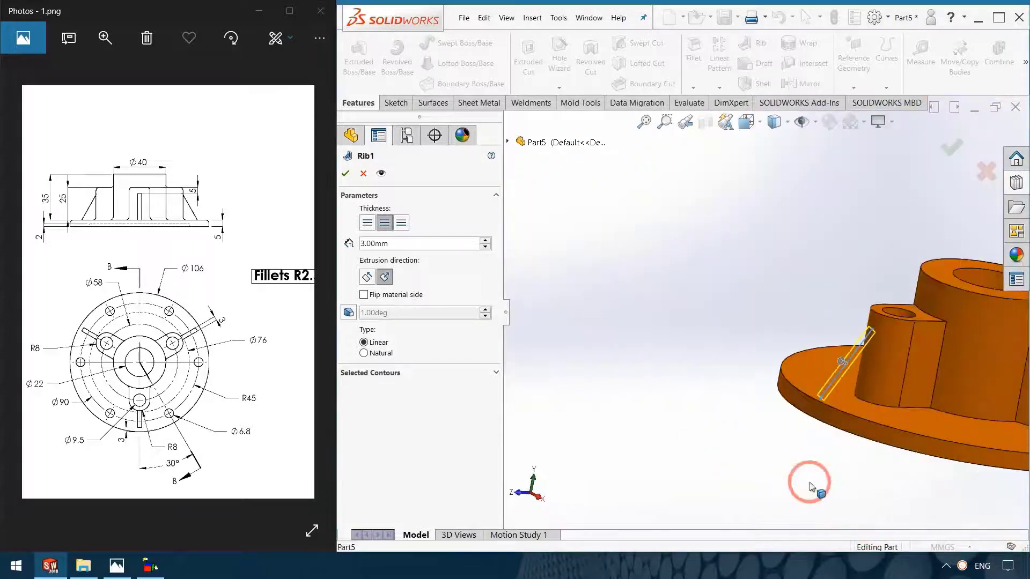
scroll(893, 372, down, 3)
scroll(749, 288, down, 3)
scroll(761, 332, down, 2)
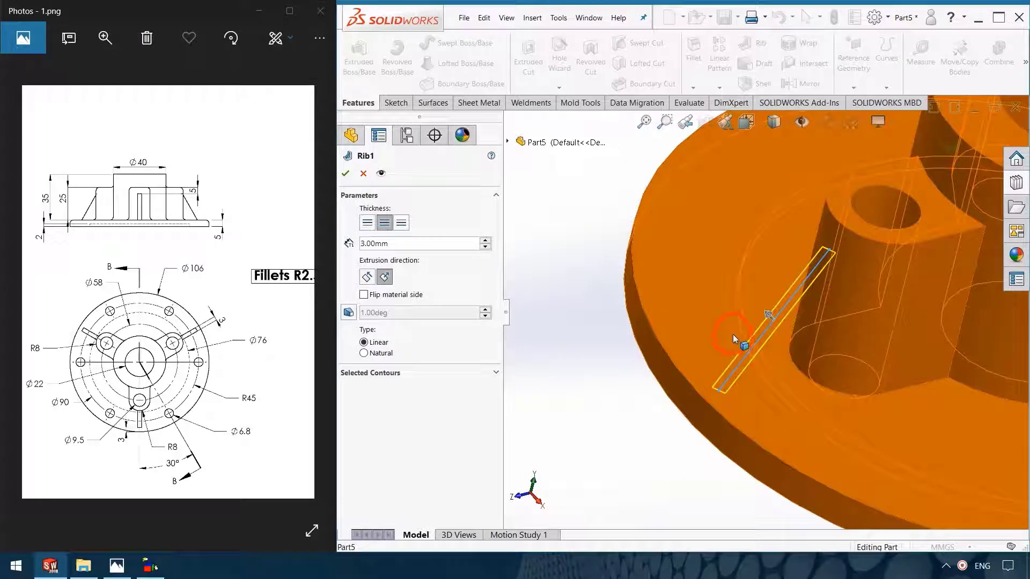
click(367, 277)
middle_drag(644, 316, 698, 331)
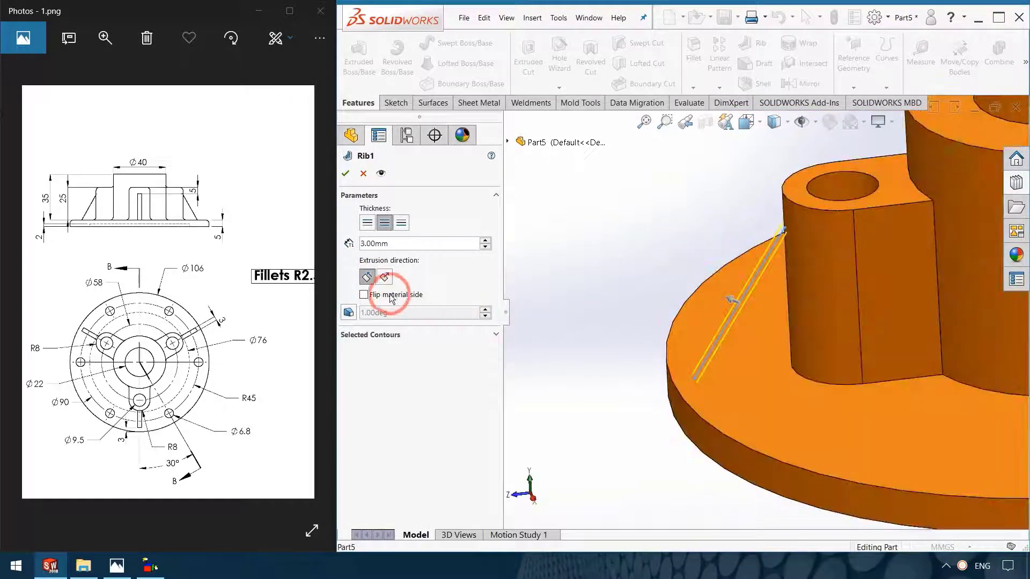
click(379, 296)
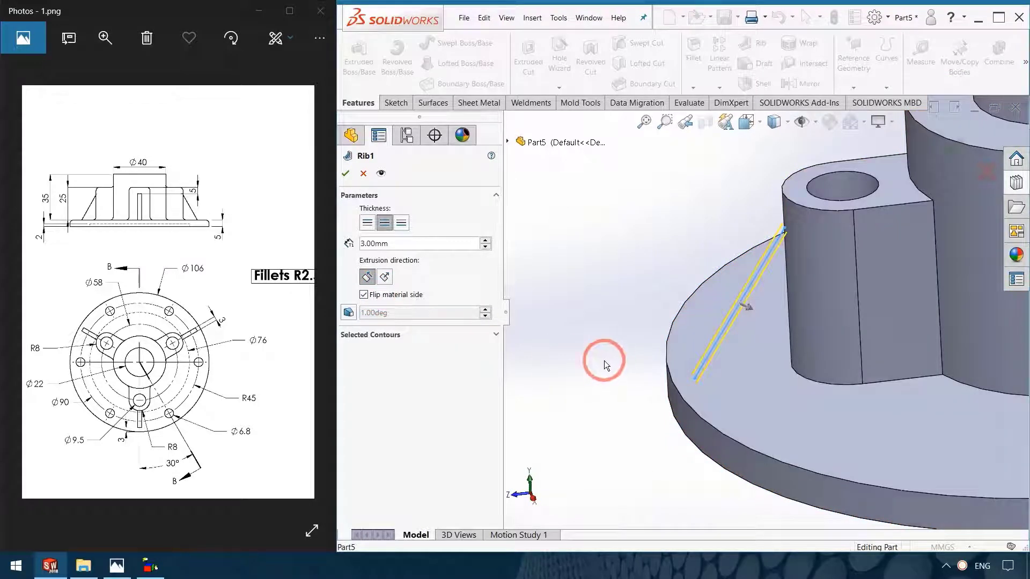
click(346, 174)
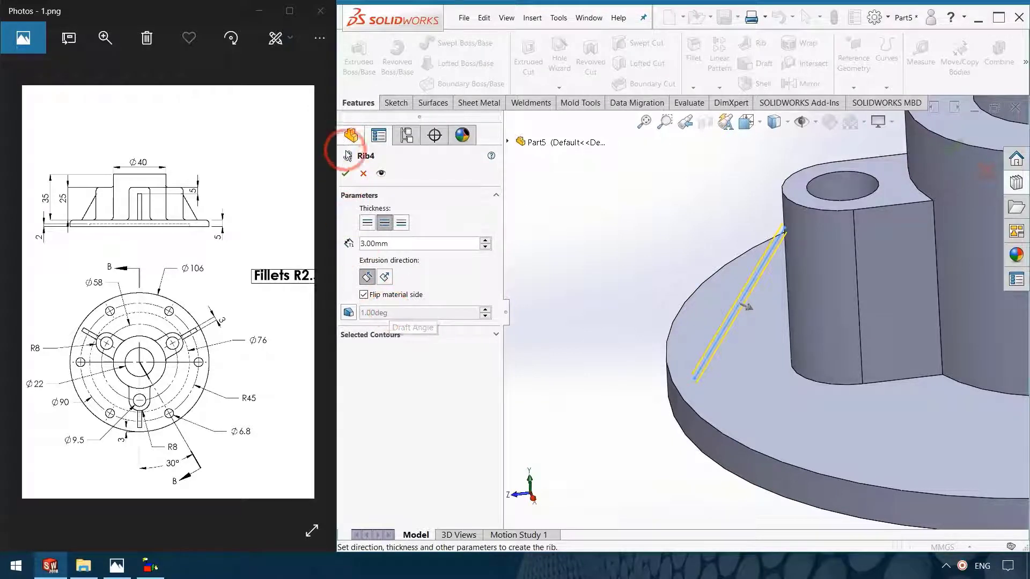
click(346, 174)
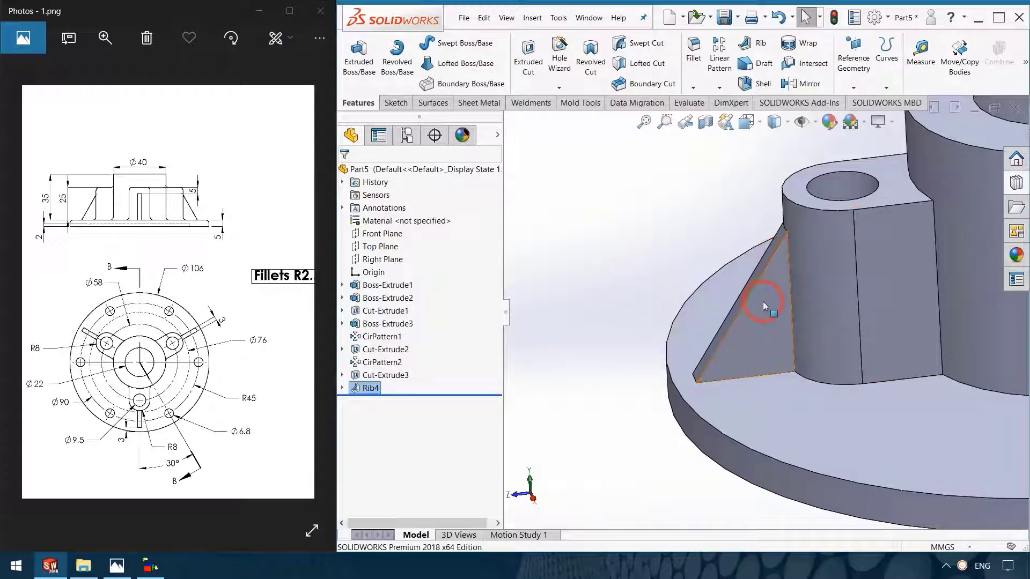
Step: Orbit around the hub to inspect Rib4, then show the pattern types under Linear Pattern
middle_drag(756, 291, 821, 262)
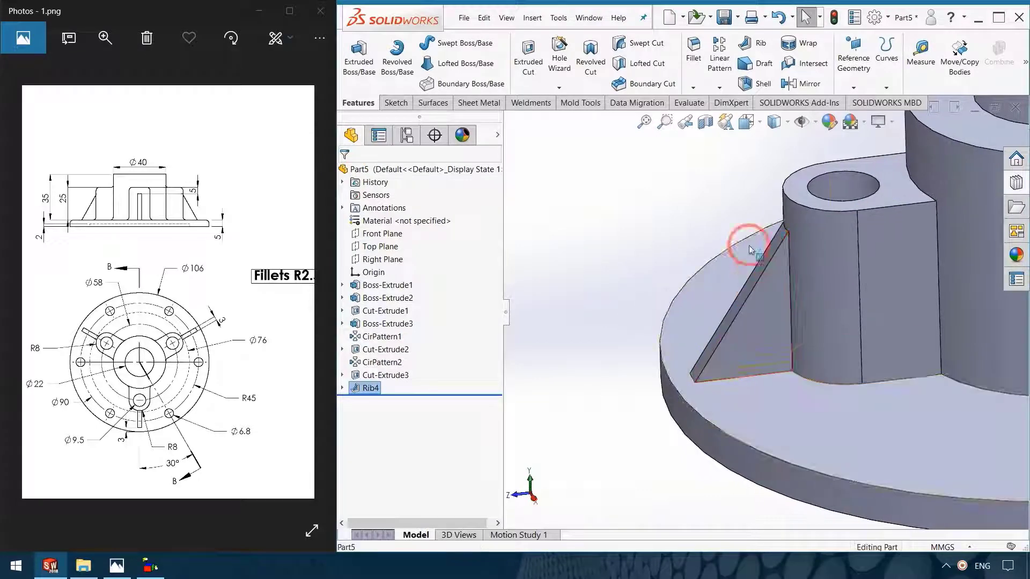
mouse_move(799, 326)
middle_down()
mouse_move(809, 421)
mouse_move(832, 475)
mouse_move(812, 318)
mouse_move(742, 294)
mouse_move(735, 368)
mouse_move(759, 401)
middle_up()
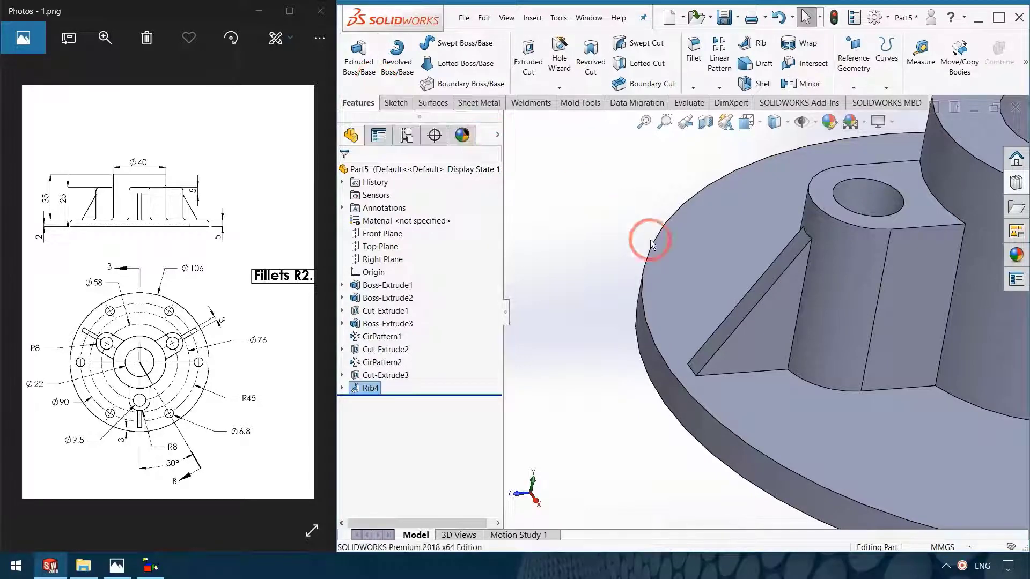
scroll(665, 279, up, 5)
mouse_move(849, 363)
middle_down()
mouse_move(988, 420)
mouse_move(954, 414)
mouse_move(944, 314)
mouse_move(922, 324)
middle_up()
scroll(890, 248, down, 3)
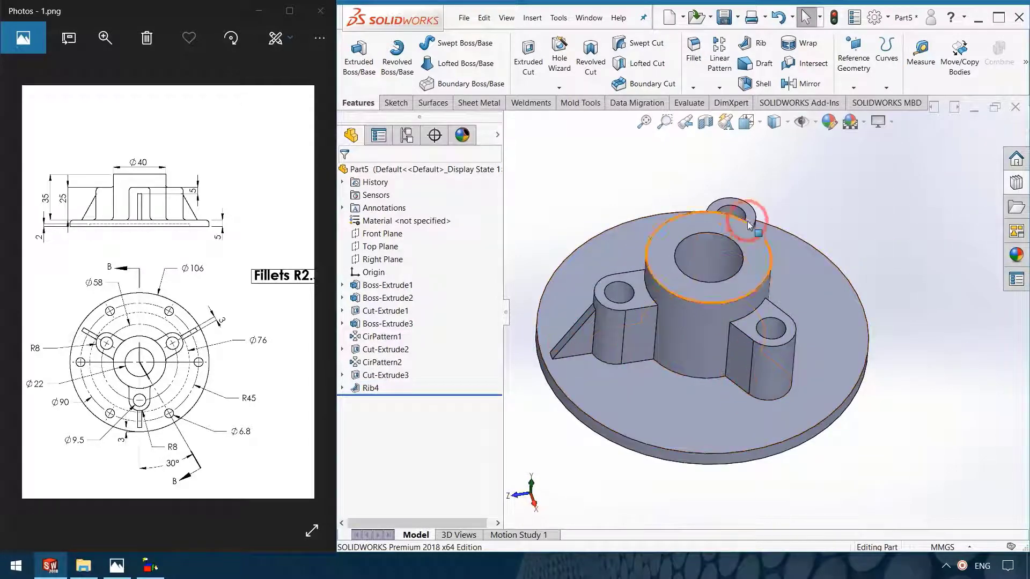
click(570, 182)
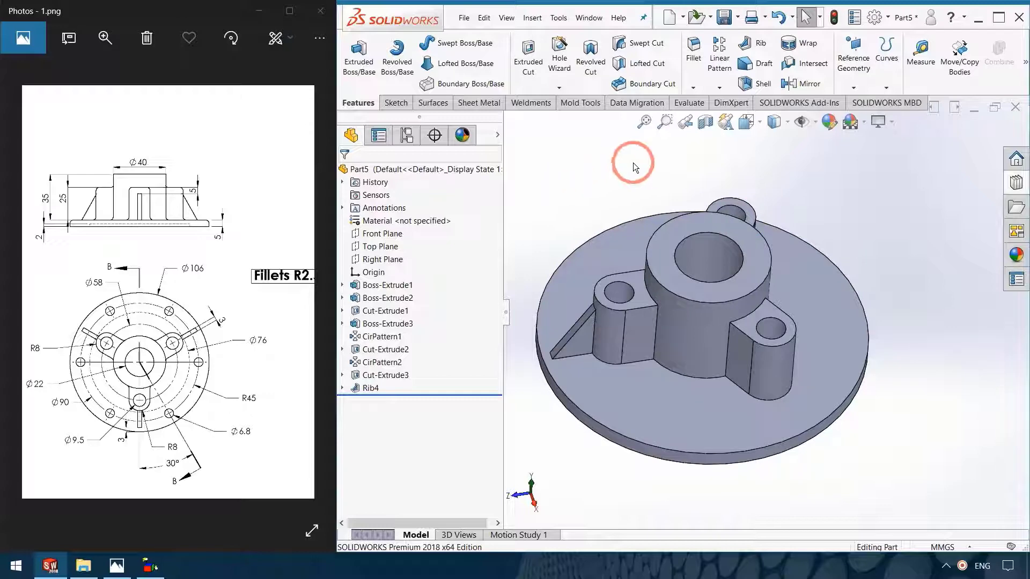
click(719, 88)
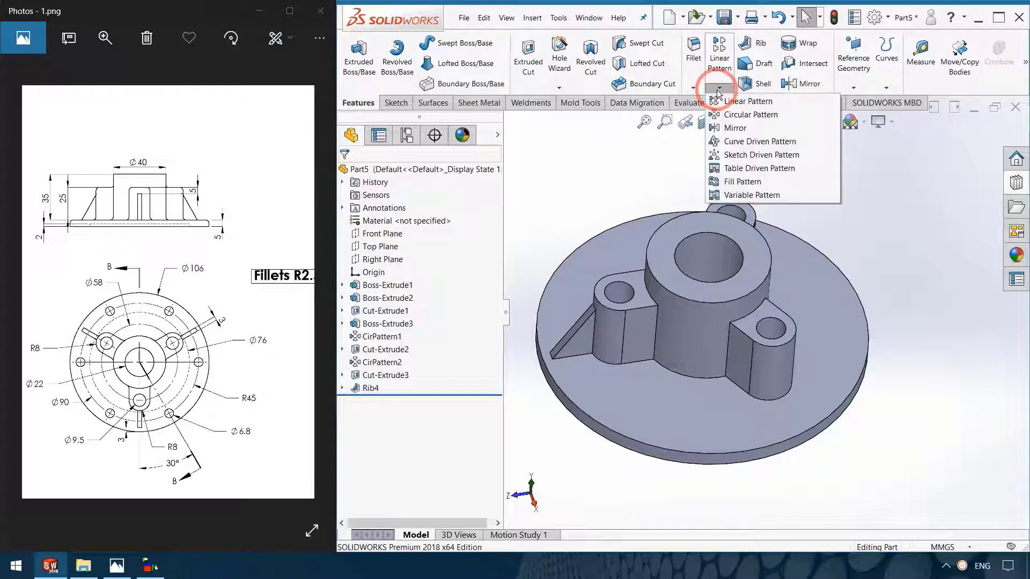
Step: Circular-pattern Rib4 three times, equally over 360°, around the central bore
click(729, 115)
click(461, 208)
click(698, 248)
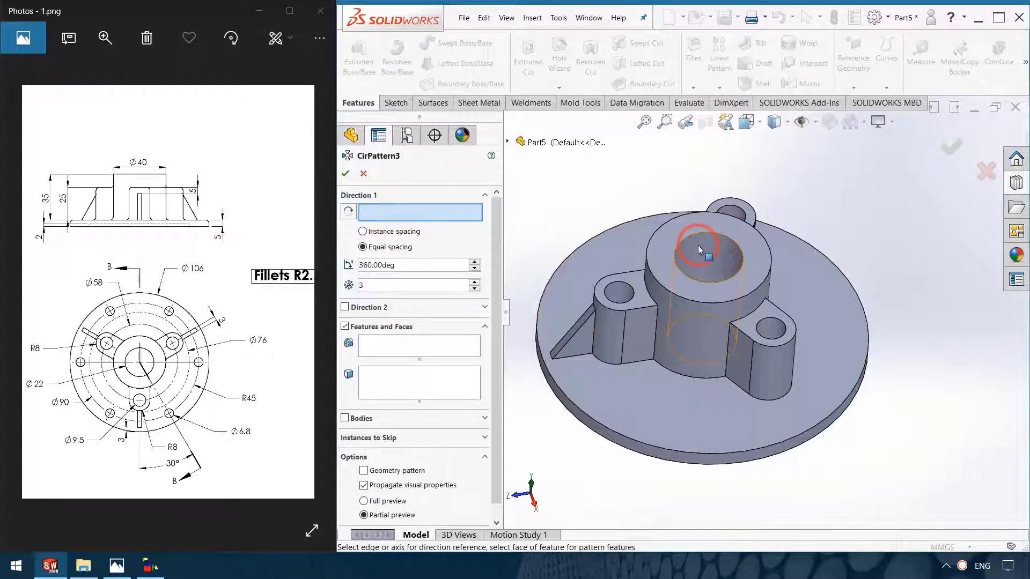
click(370, 345)
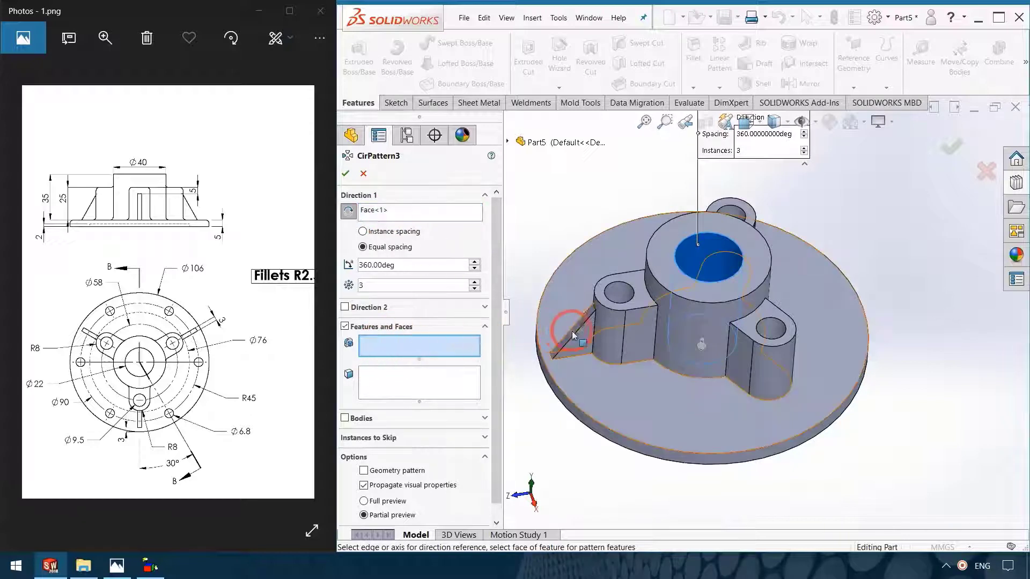
click(577, 337)
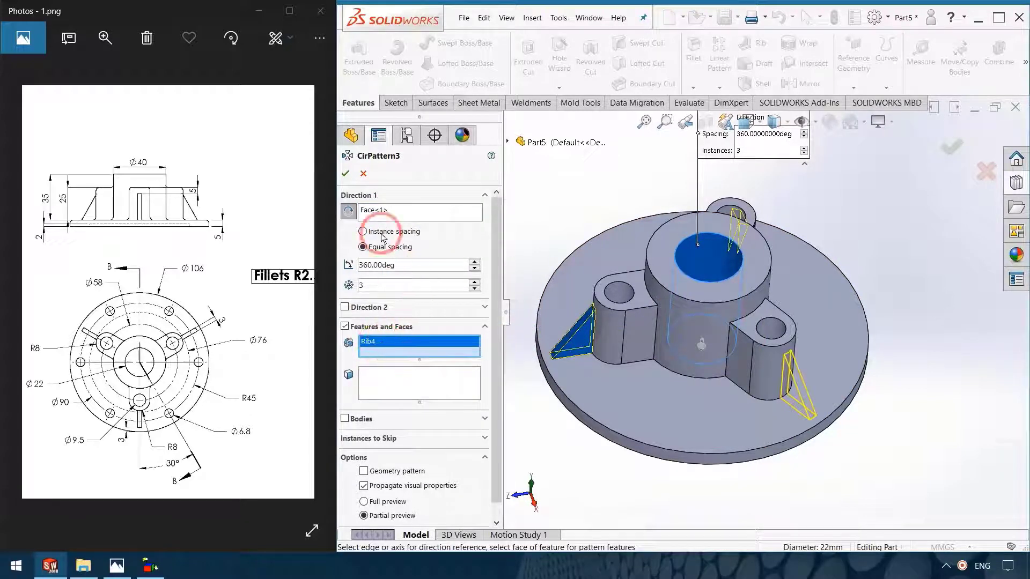
click(345, 173)
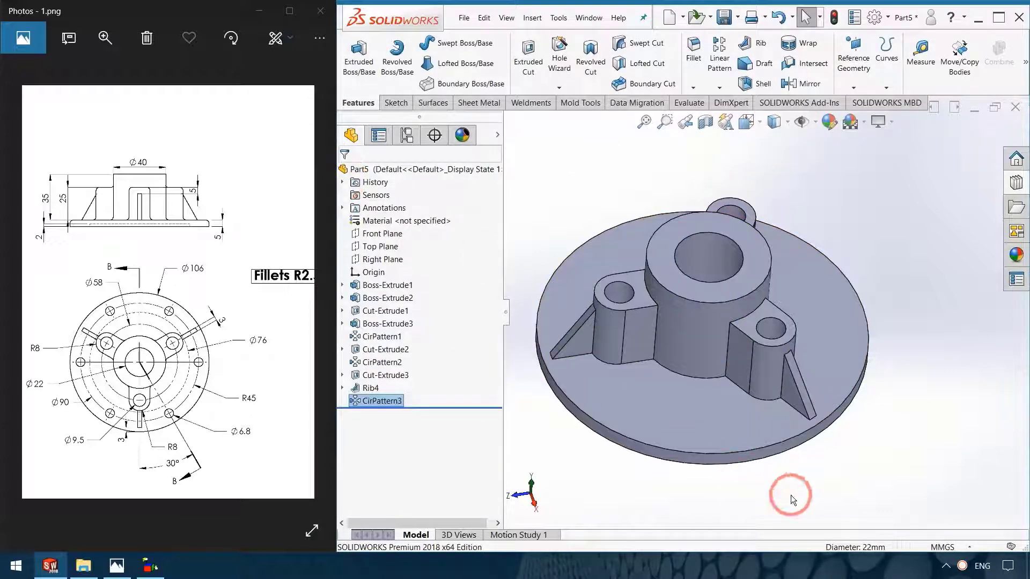
mouse_move(789, 491)
middle_down()
mouse_move(900, 471)
mouse_move(897, 561)
mouse_move(885, 527)
mouse_move(889, 437)
mouse_move(433, 396)
mouse_move(439, 306)
mouse_move(731, 294)
mouse_move(700, 374)
mouse_move(662, 414)
mouse_move(804, 436)
mouse_move(751, 424)
middle_up()
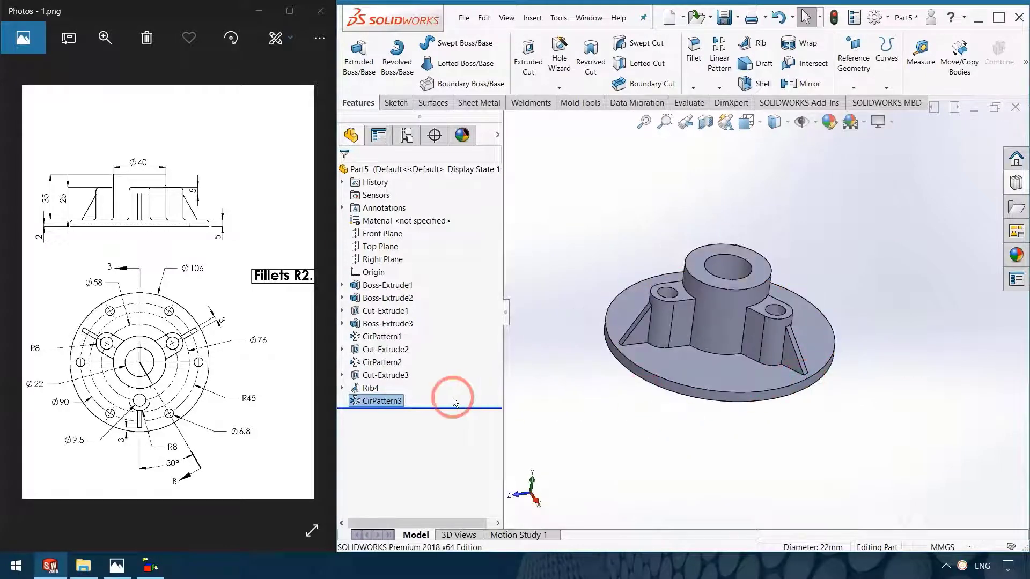
Step: Edit Rib4 to switch draft on with a 5° angle
click(368, 392)
click(374, 363)
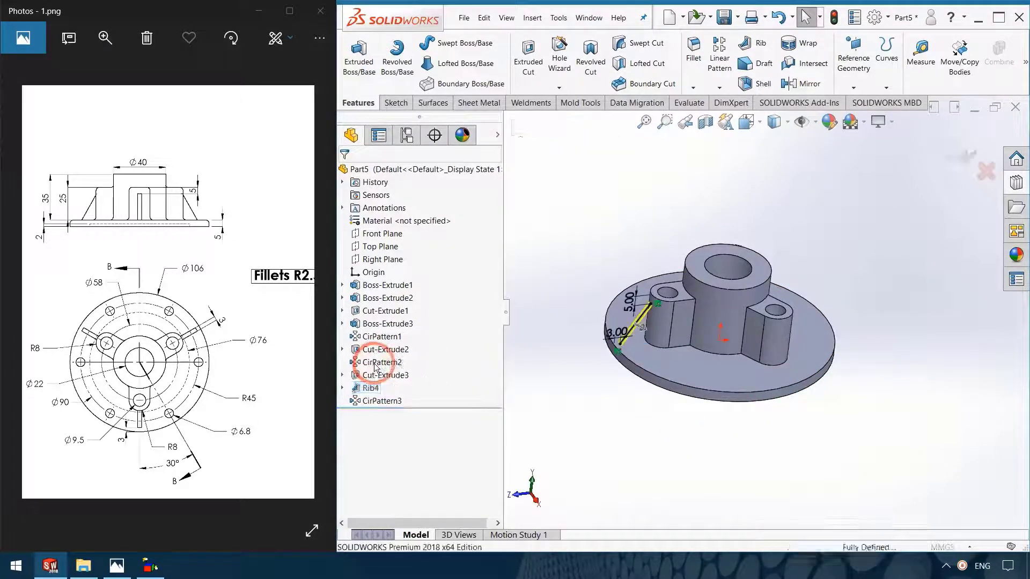
click(354, 315)
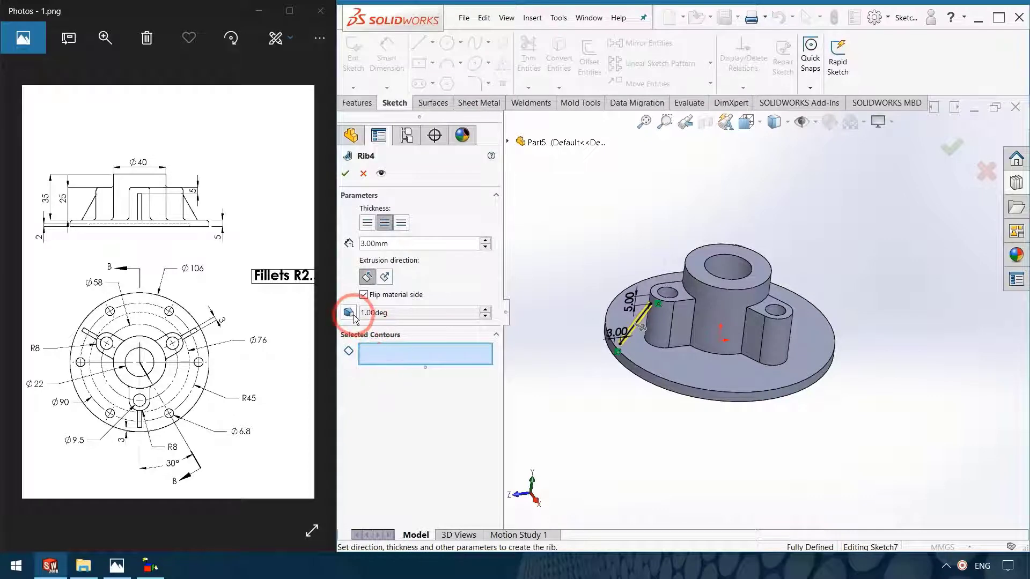
scroll(616, 345, down, 3)
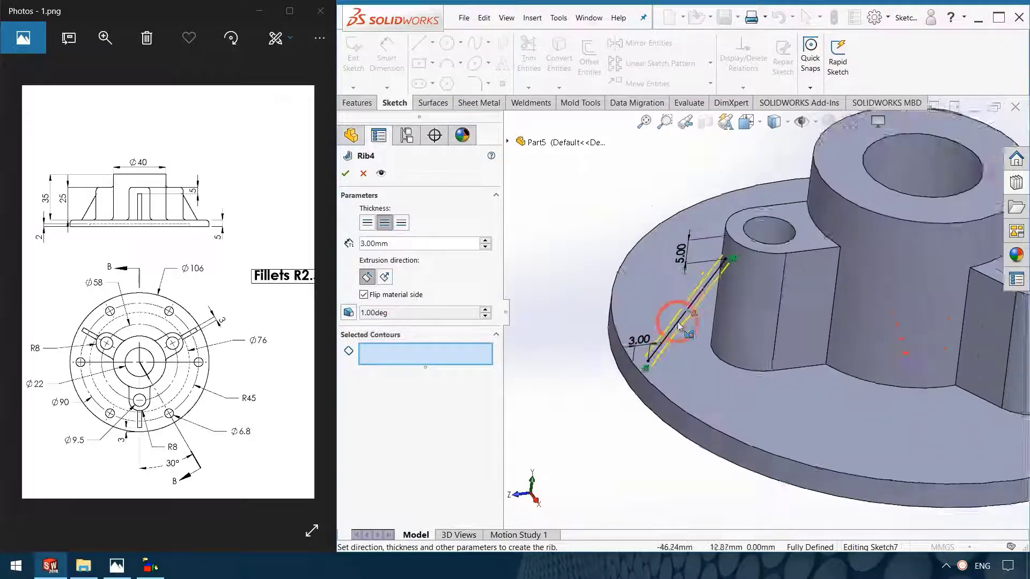
scroll(666, 322, down, 2)
click(349, 314)
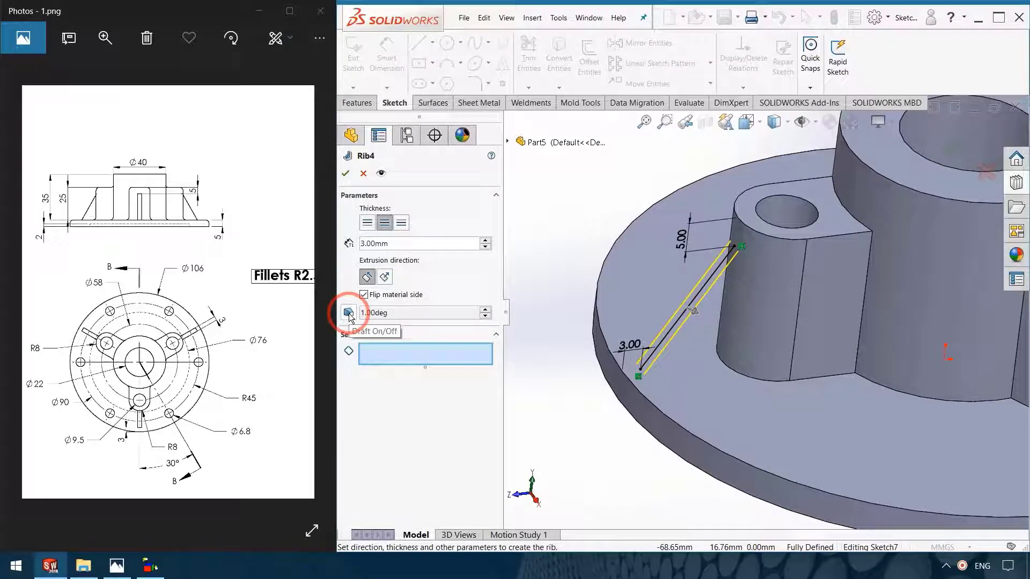
click(348, 314)
click(392, 342)
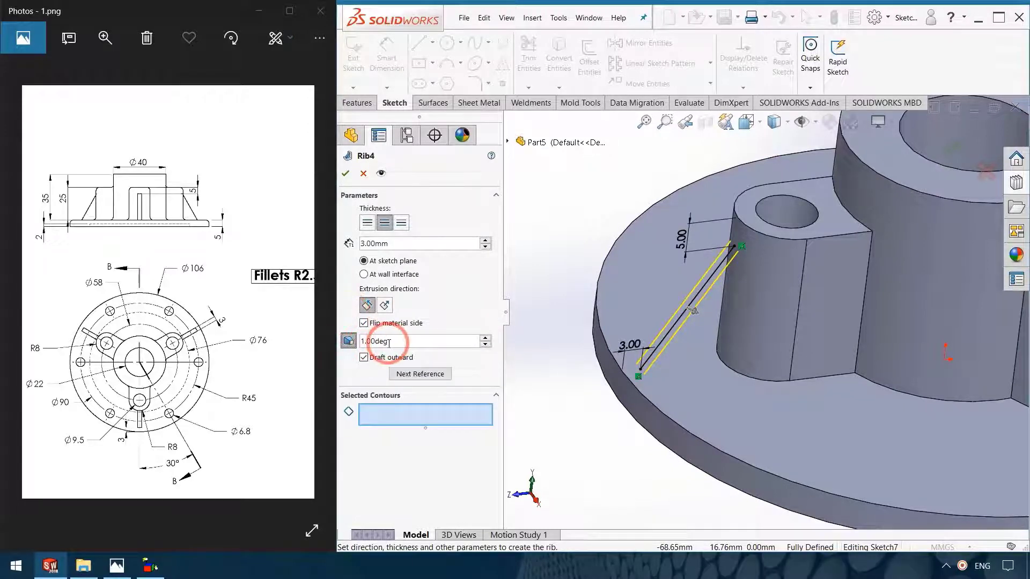
drag(389, 343, 332, 343)
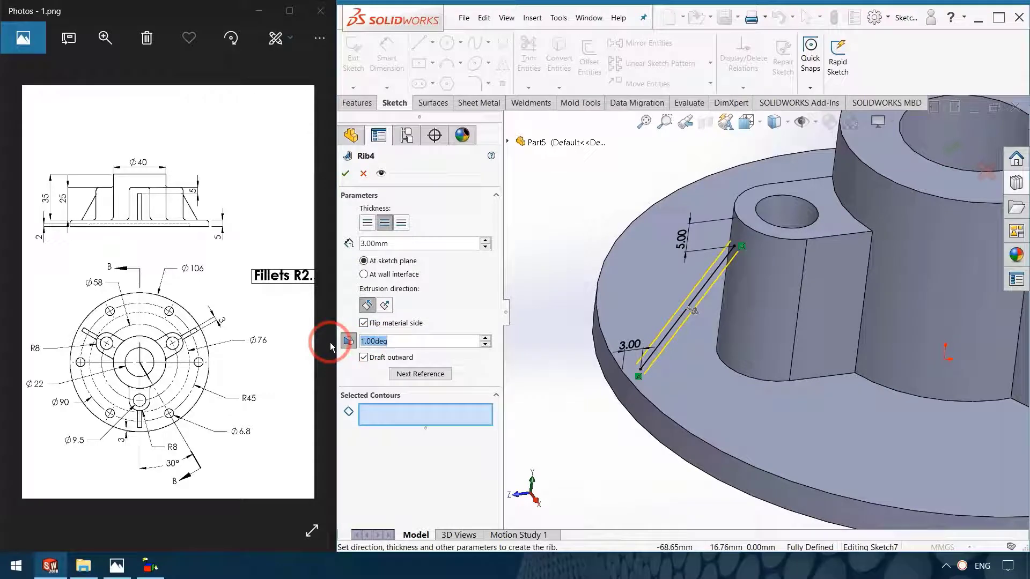
text(5)
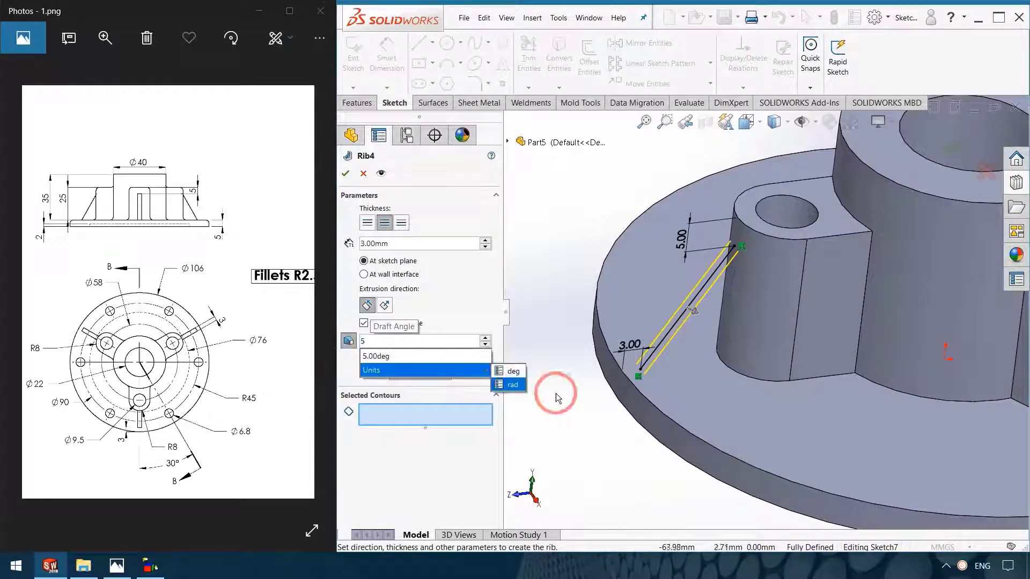
click(494, 330)
click(344, 173)
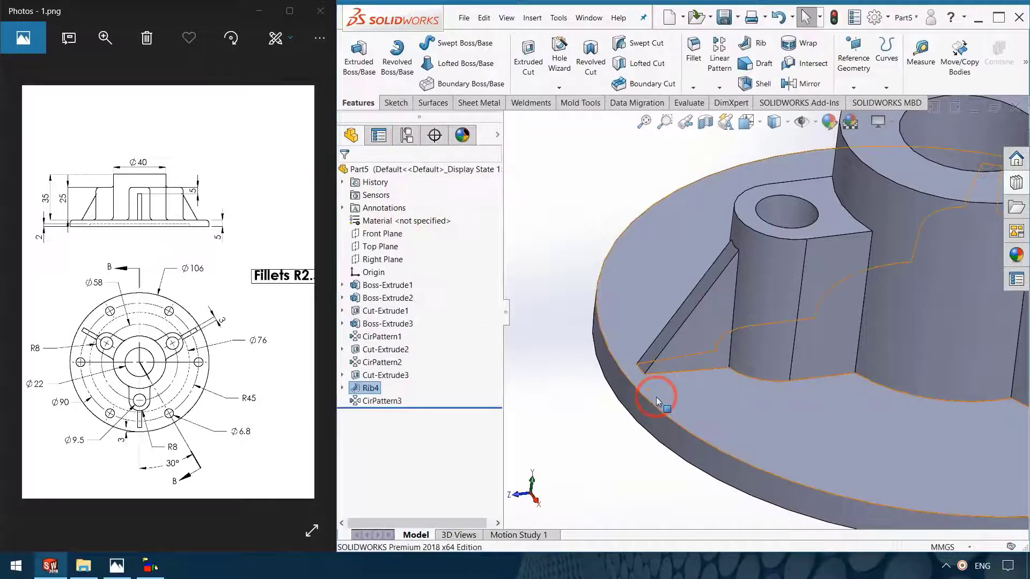
Step: Inspect the drafted rib's tapered faces, then reopen Rib4 and rebuild it unchanged
middle_drag(658, 403, 727, 442)
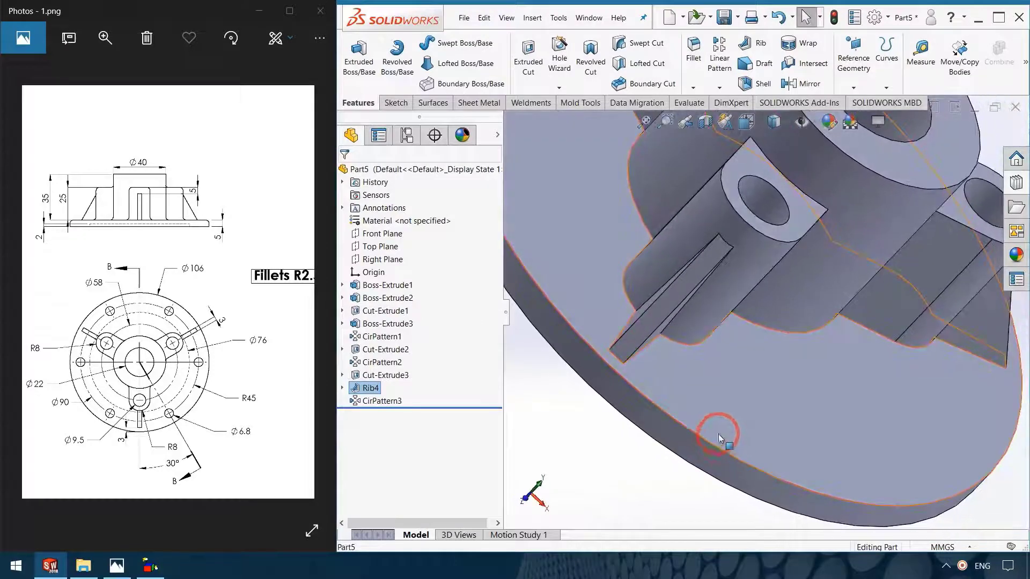
scroll(661, 288, down, 3)
scroll(661, 288, down, 2)
click(692, 343)
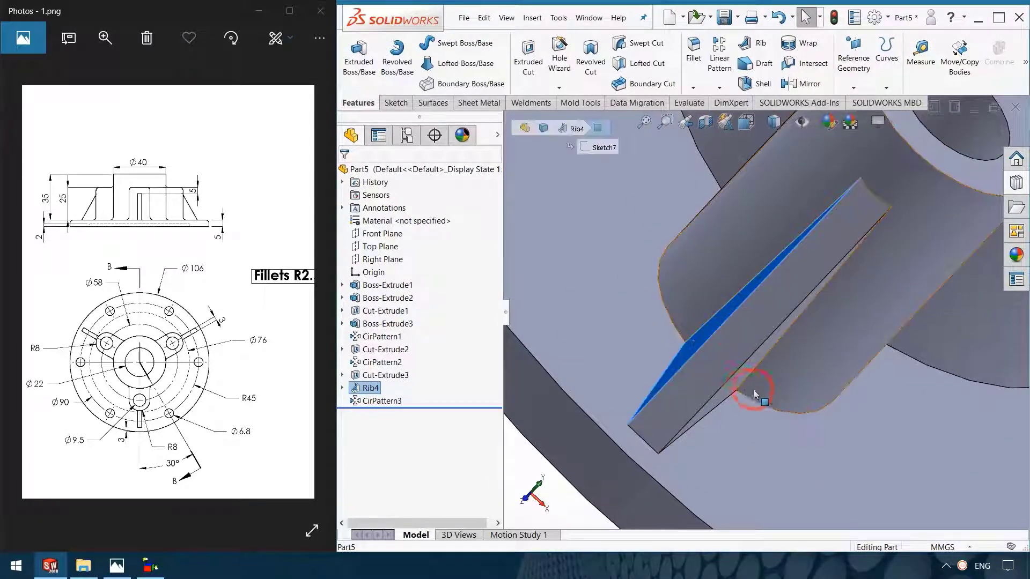
mouse_move(736, 381)
middle_down()
mouse_move(726, 363)
mouse_move(743, 385)
middle_up()
click(370, 388)
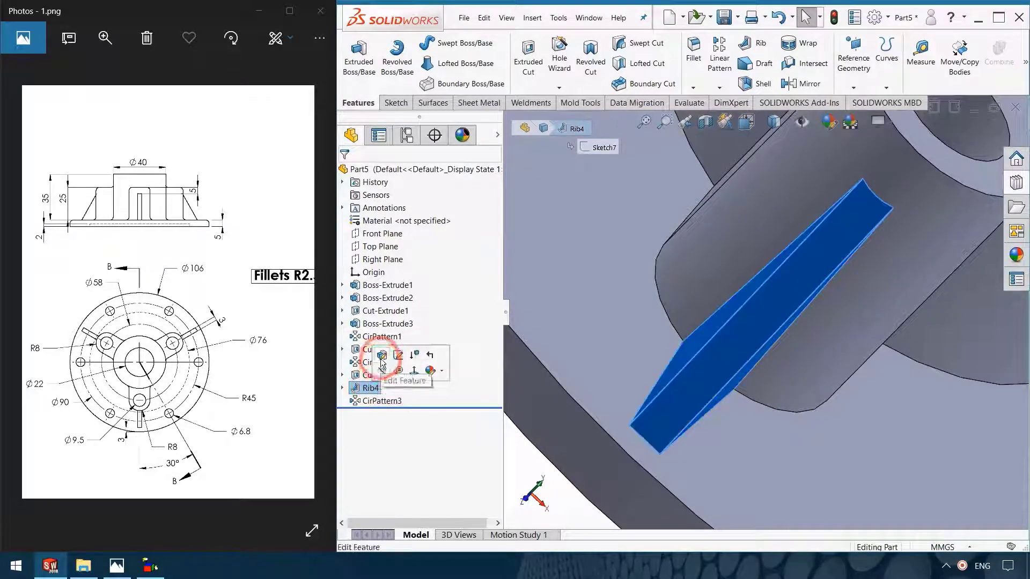
click(382, 359)
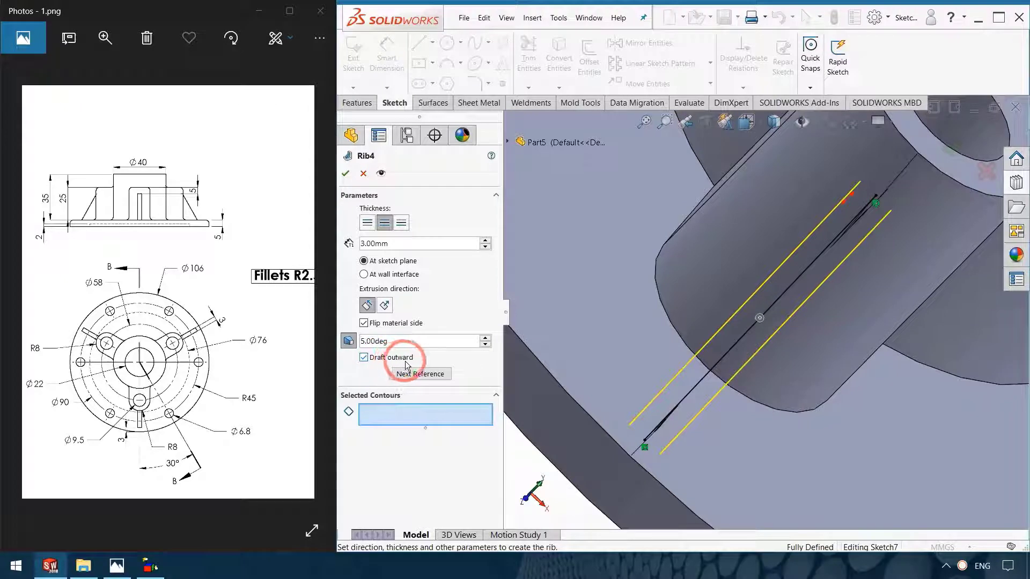
click(345, 173)
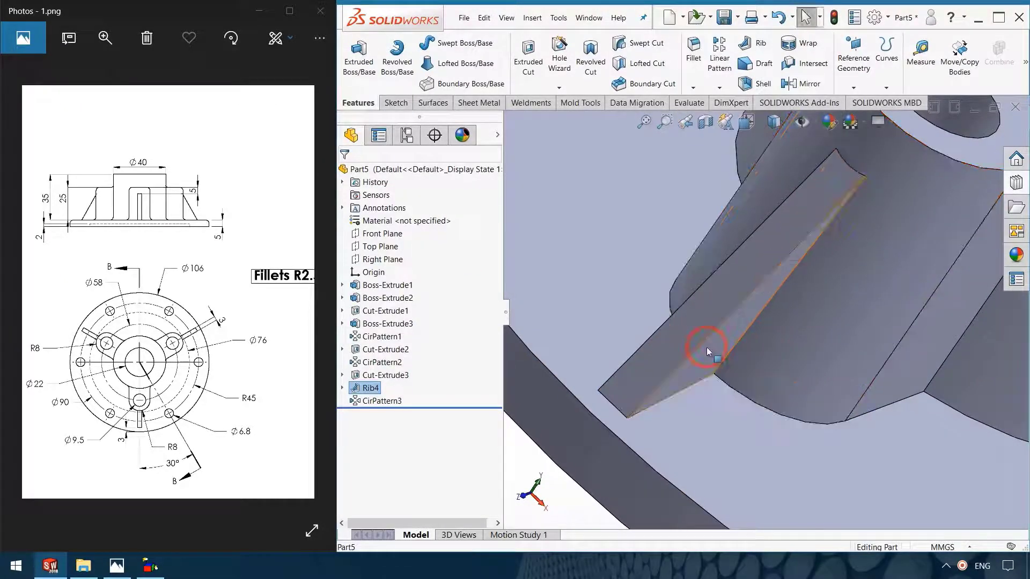
Step: Edit Rib4 again and switch its 5° draft off for straight walls
click(707, 346)
click(368, 388)
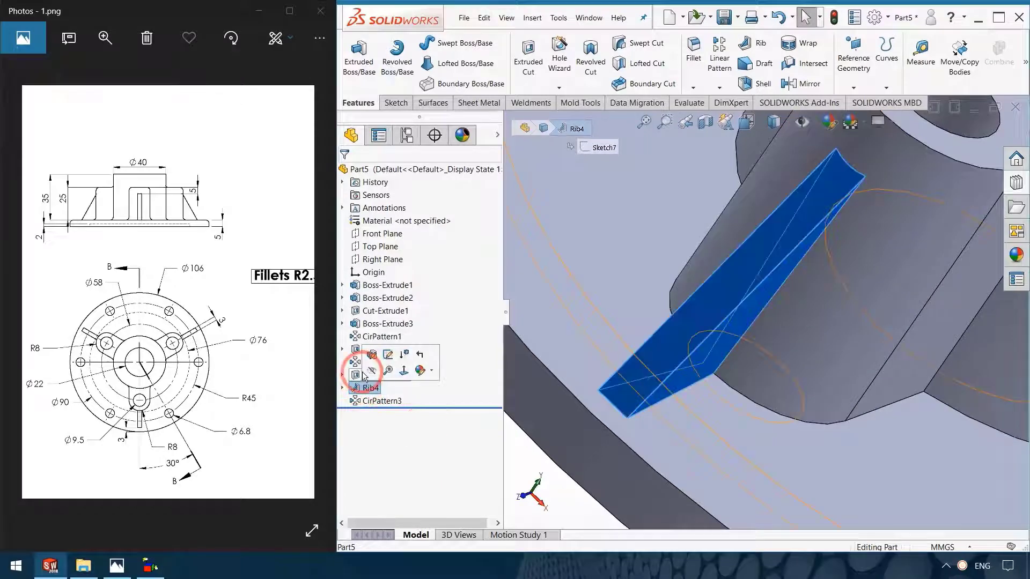
click(371, 361)
click(350, 342)
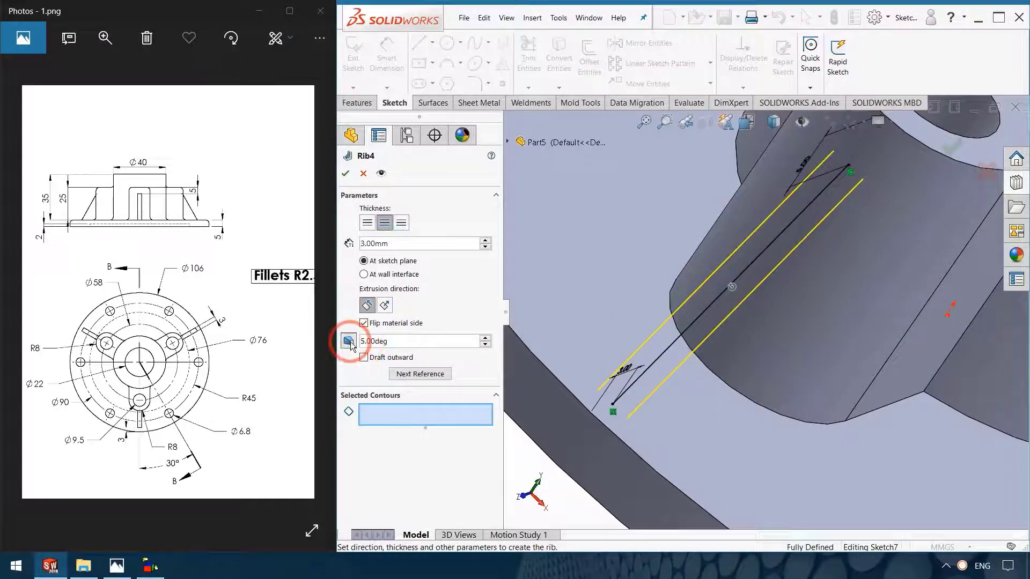
click(350, 341)
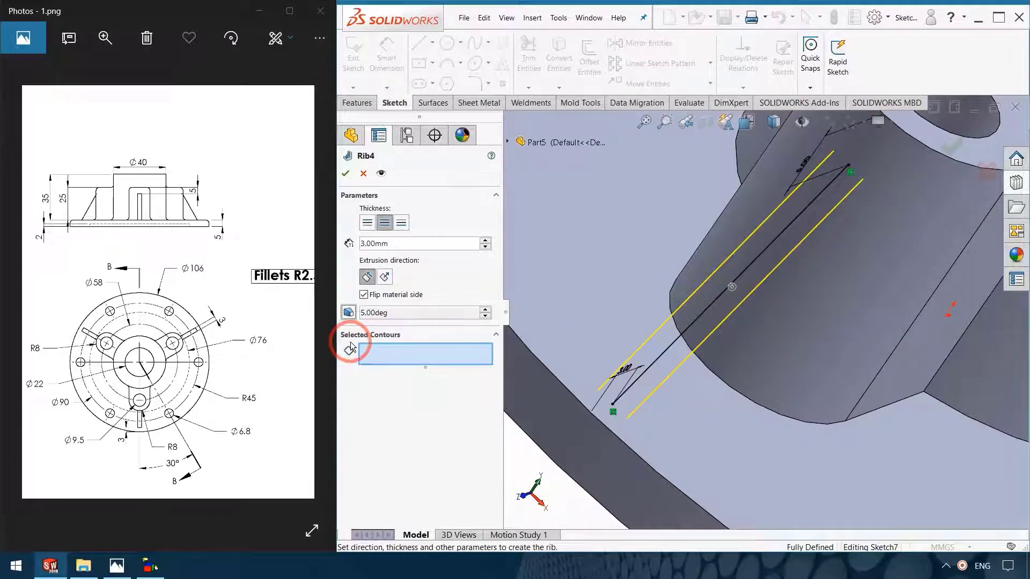
click(346, 173)
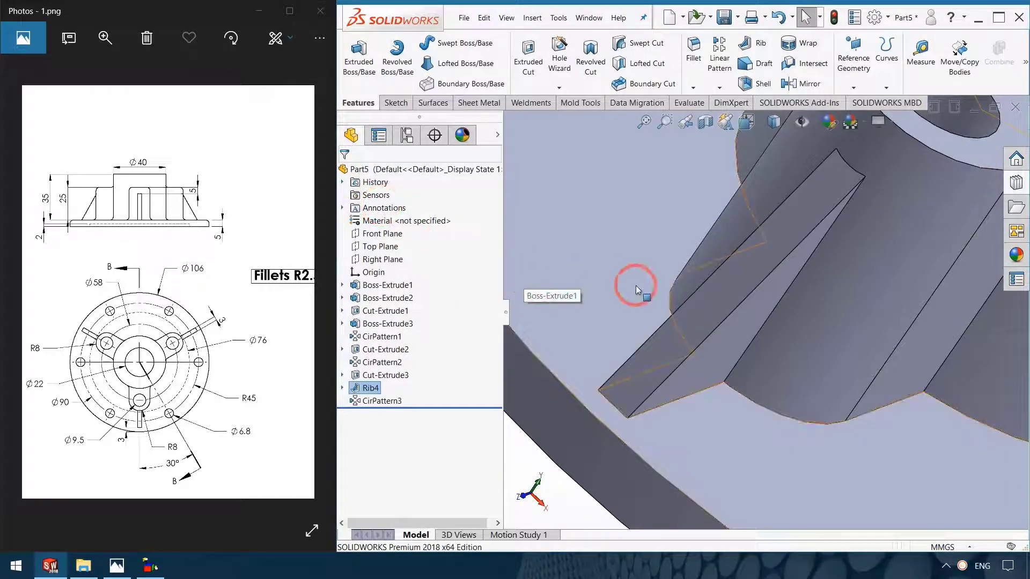
scroll(789, 327, up, 3)
scroll(837, 322, up, 2)
scroll(835, 318, up, 3)
Step: Open a new sketch, Sketch8, on Boss-Extrude1's flat top base face
middle_drag(835, 317, 795, 317)
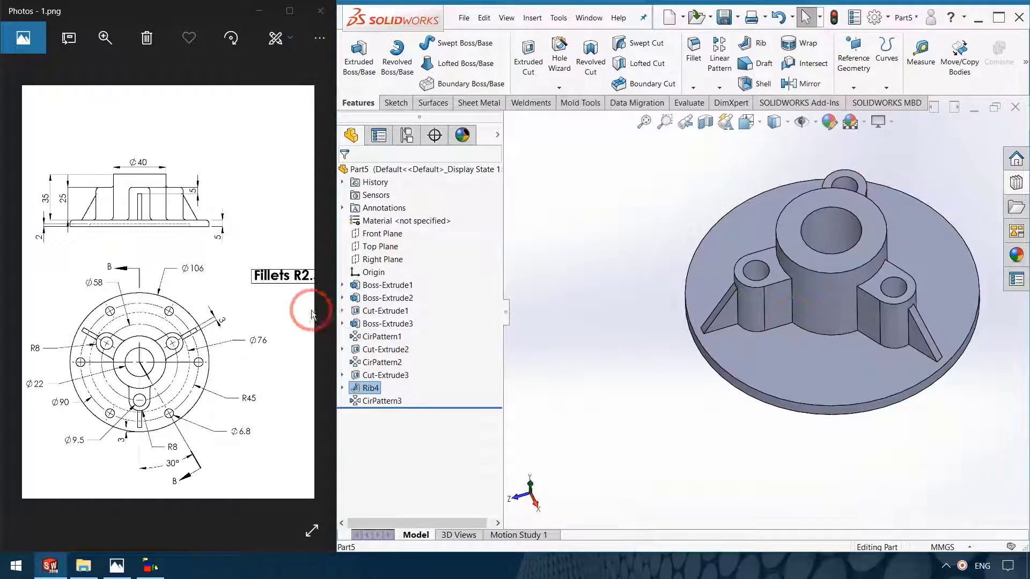
mouse_move(306, 306)
mouse_down()
mouse_move(237, 292)
mouse_move(96, 301)
mouse_up()
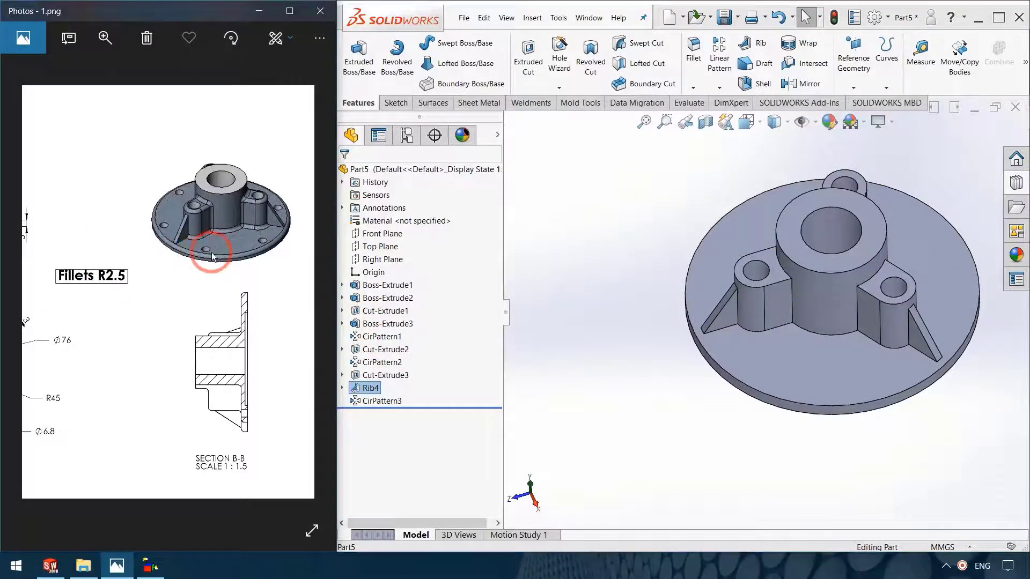
click(725, 417)
click(832, 362)
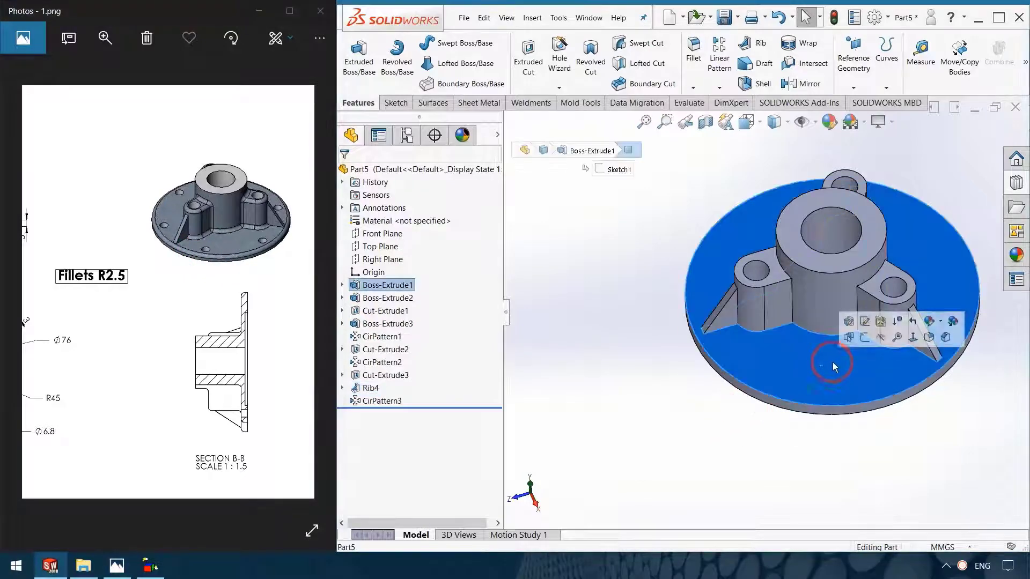
click(868, 339)
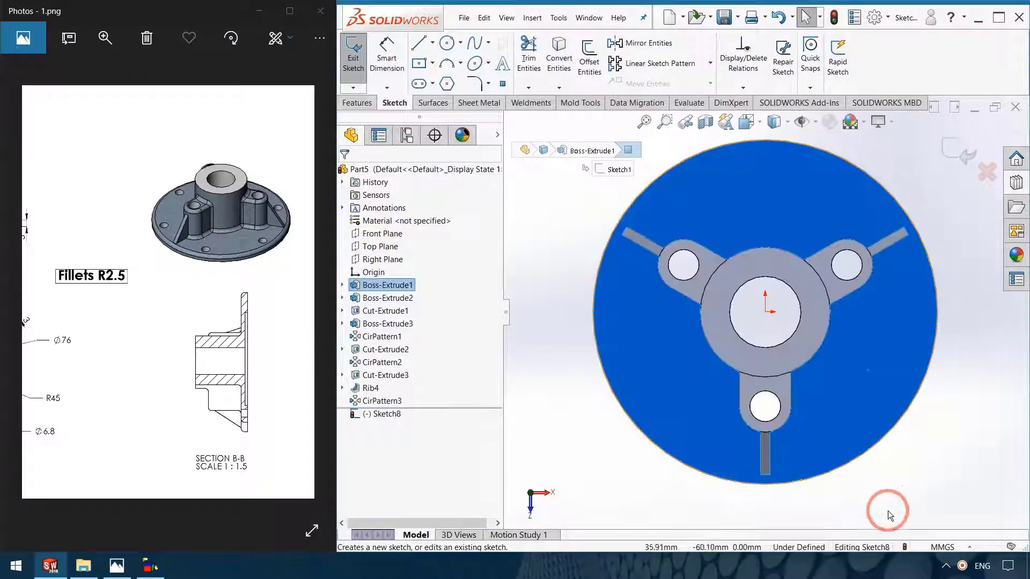
Step: Draw a vertical centerline from the origin down past the base
click(889, 494)
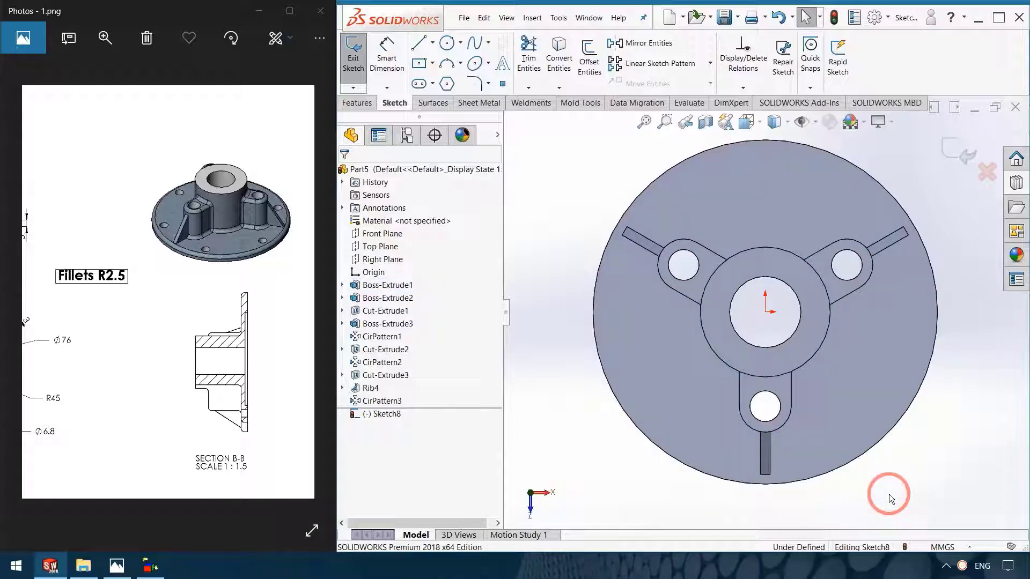
drag(122, 497, 243, 490)
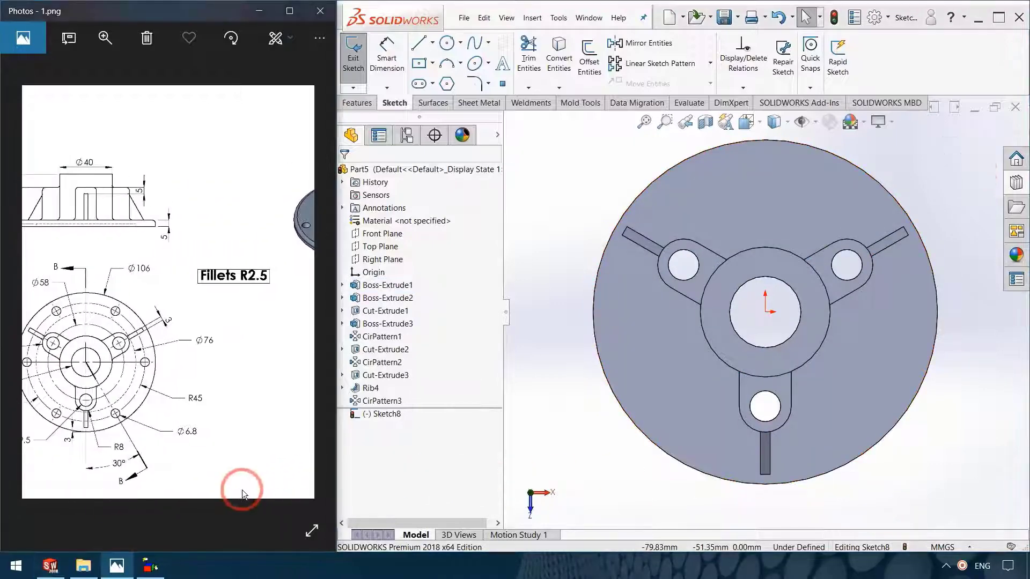
drag(138, 449, 130, 418)
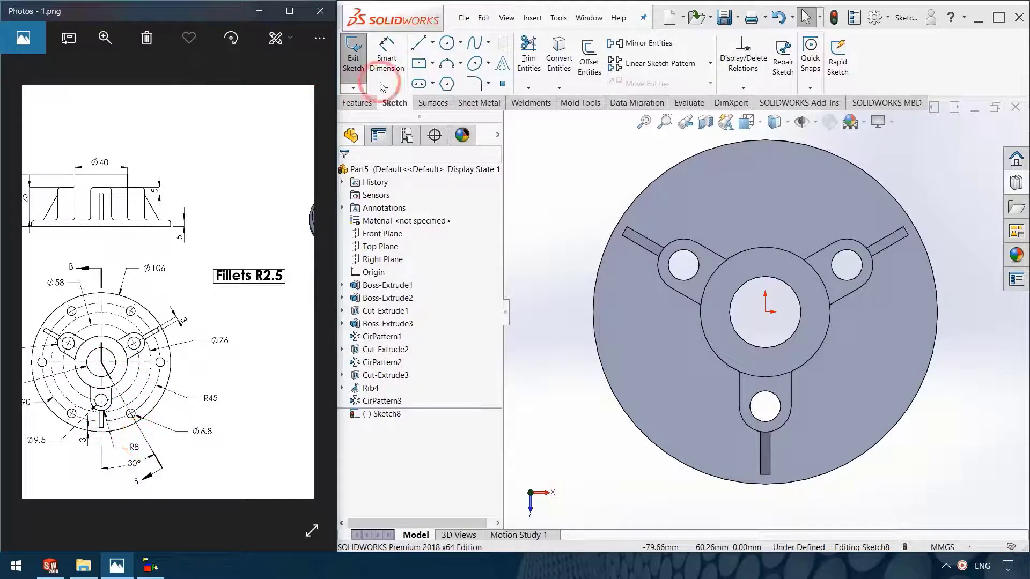
click(432, 43)
click(440, 76)
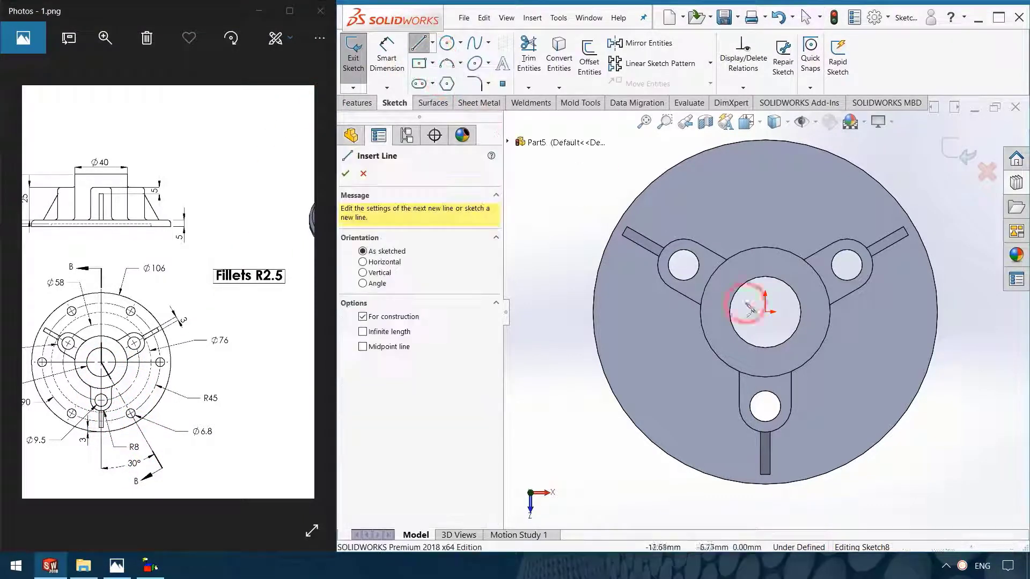
click(765, 312)
click(765, 521)
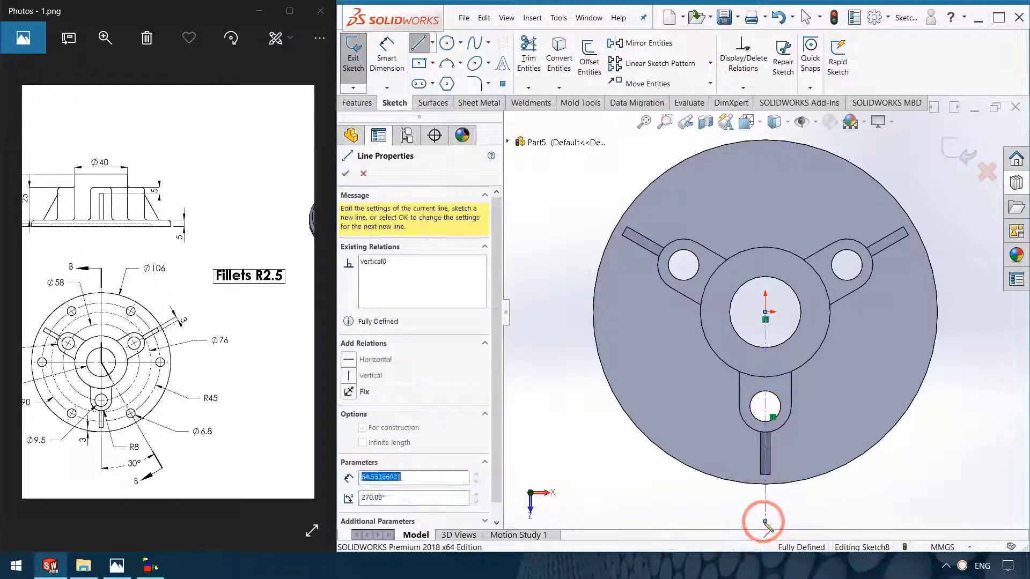
key(Escape)
click(427, 44)
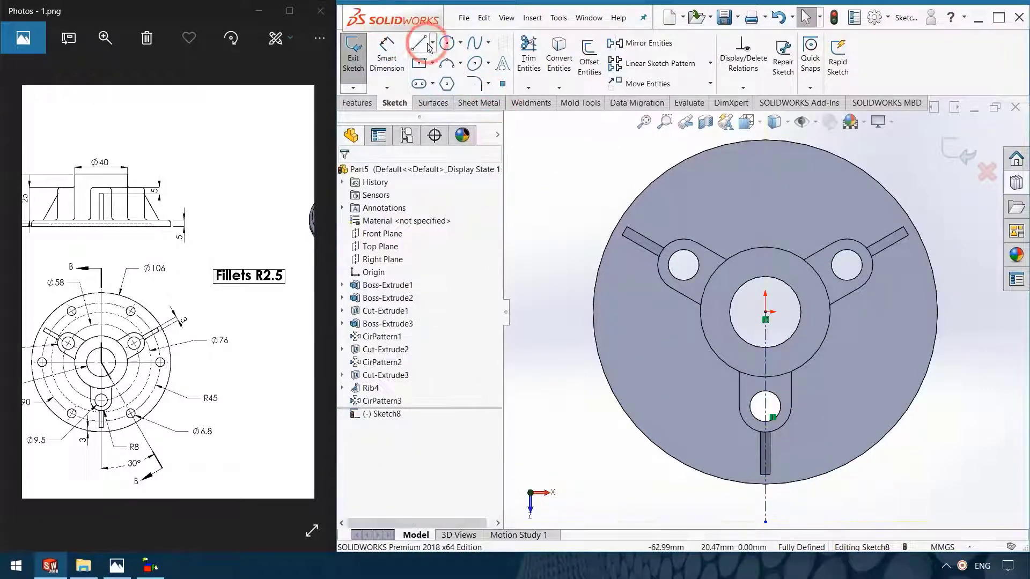
Step: Draw a second centerline from the origin toward the lower right
click(434, 44)
click(438, 78)
click(765, 313)
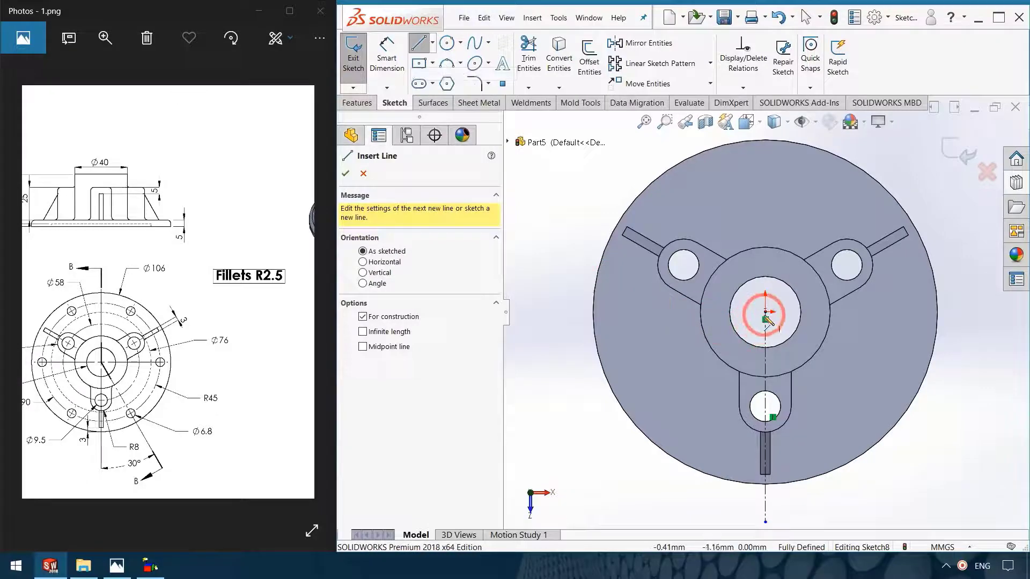
click(936, 470)
click(386, 61)
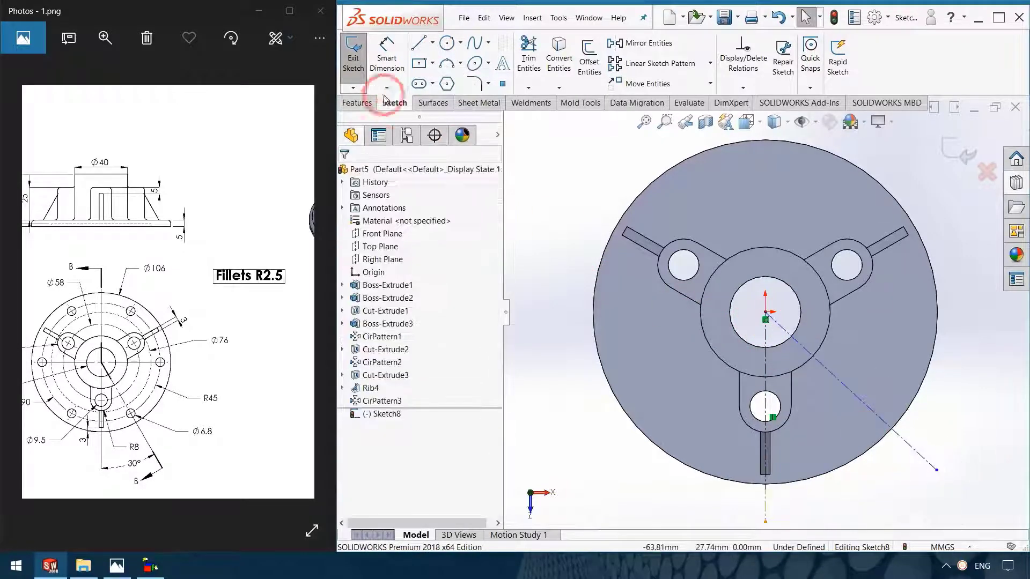
Step: Dimension the angle between the two centerlines to 30°
click(681, 263)
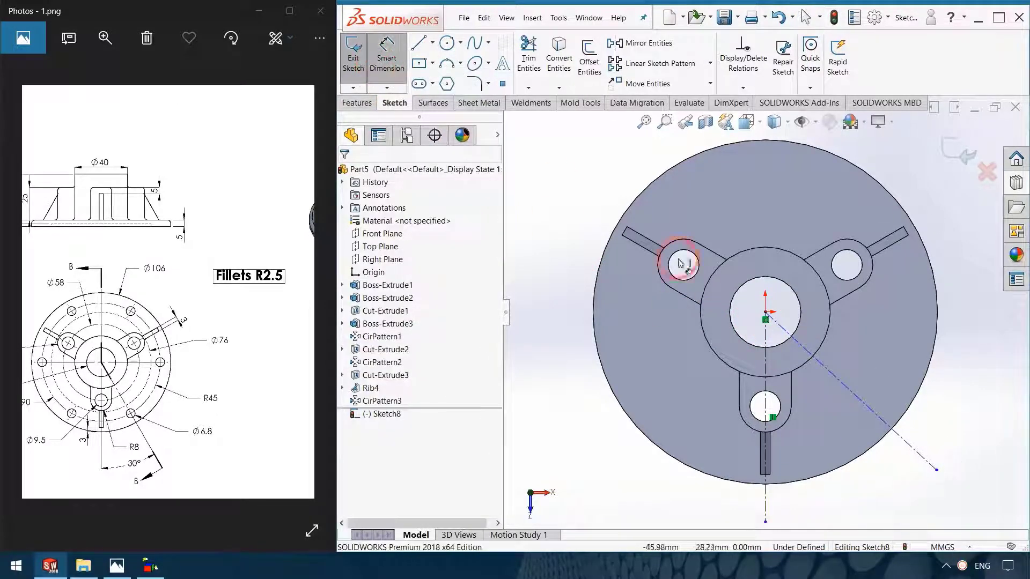
click(910, 455)
click(765, 487)
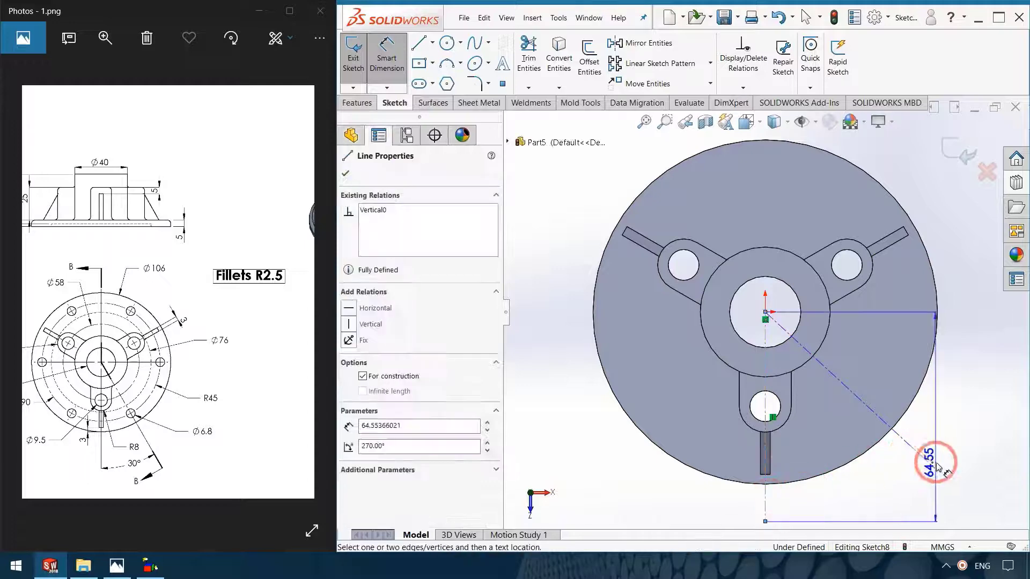
click(879, 488)
text(30)
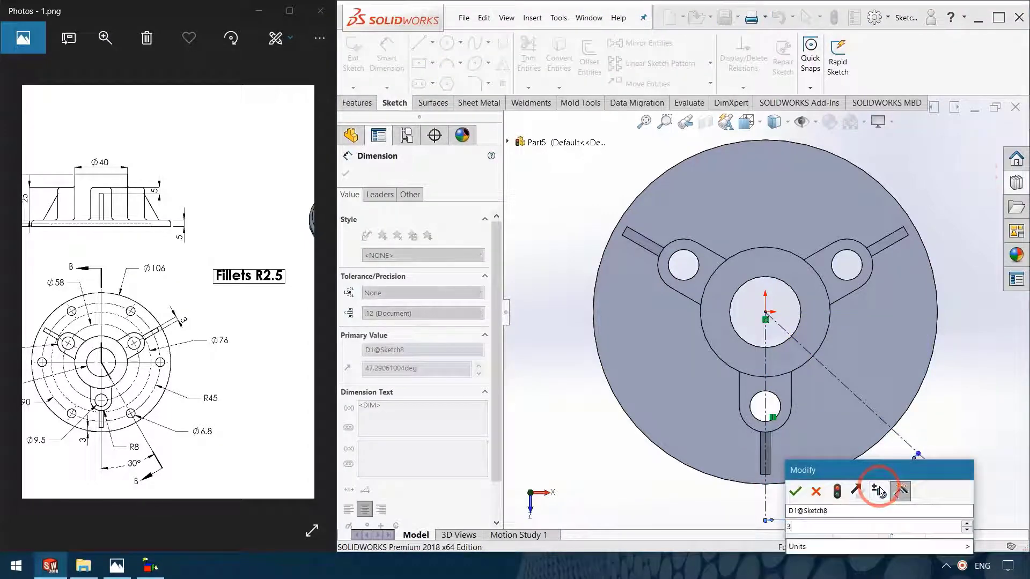
key(Return)
click(289, 465)
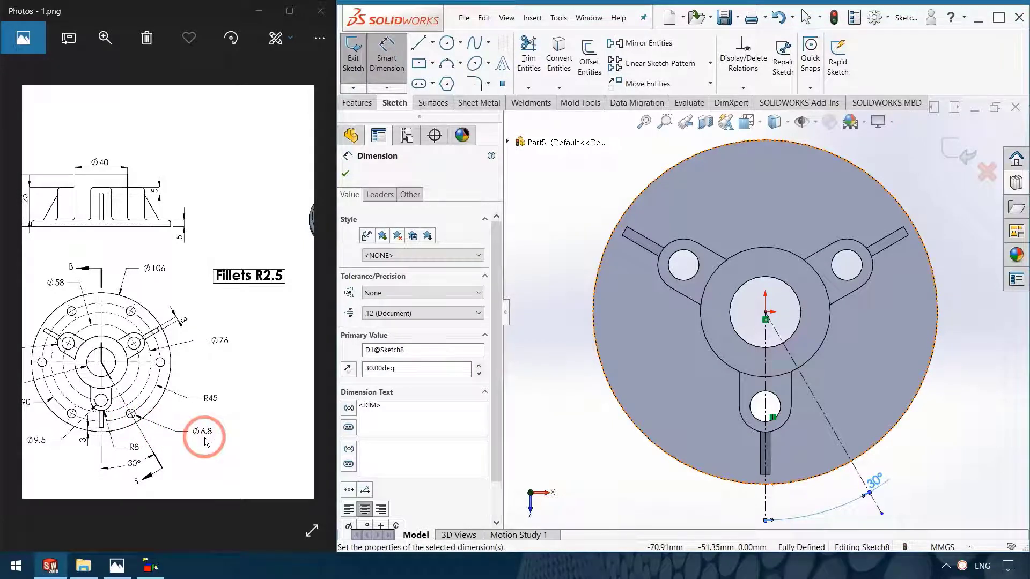
click(446, 43)
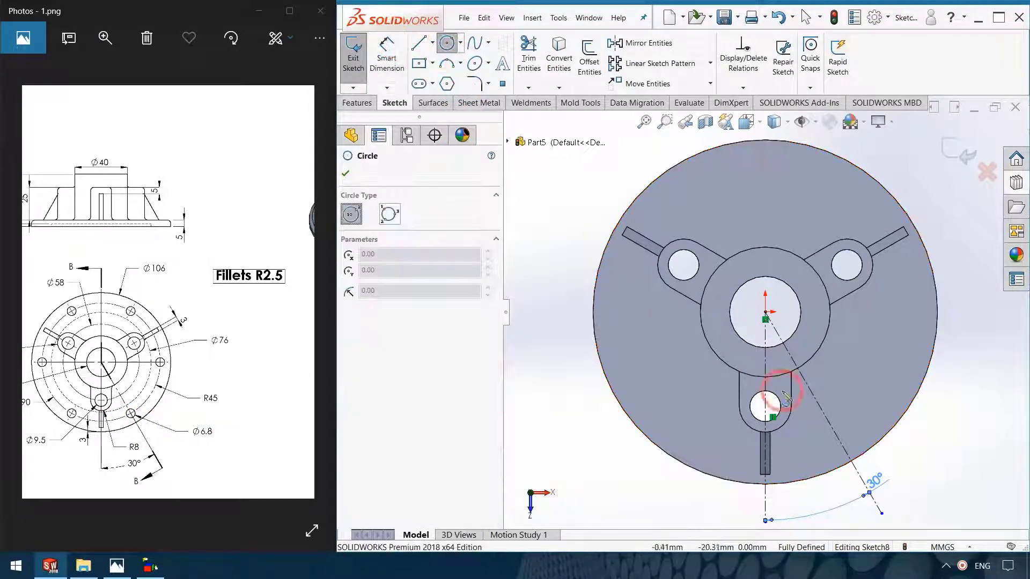
Step: Draw a circle centred on the 30° centerline and dimension it Ø6.8 mm
click(836, 435)
click(847, 452)
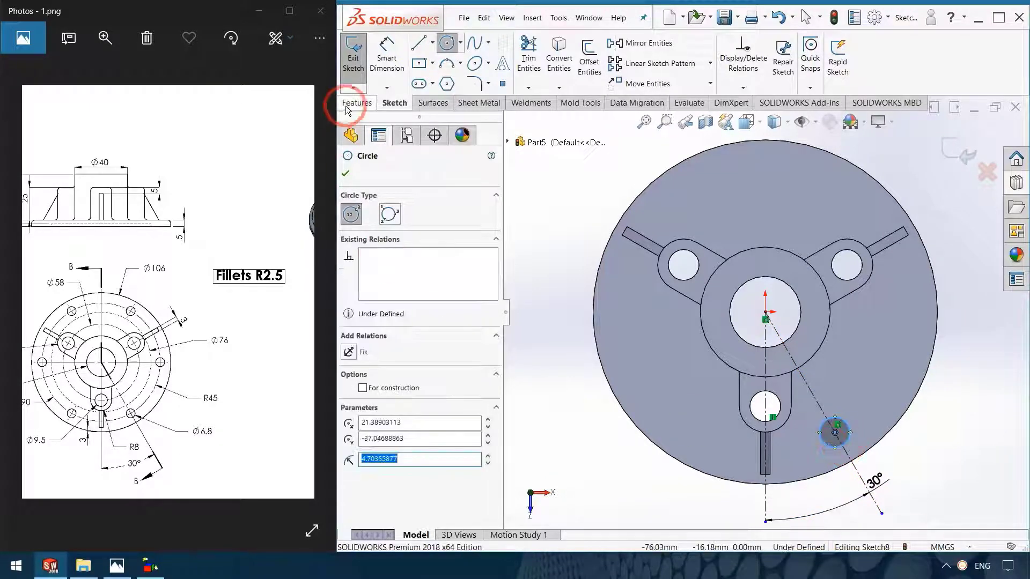
click(387, 59)
click(846, 422)
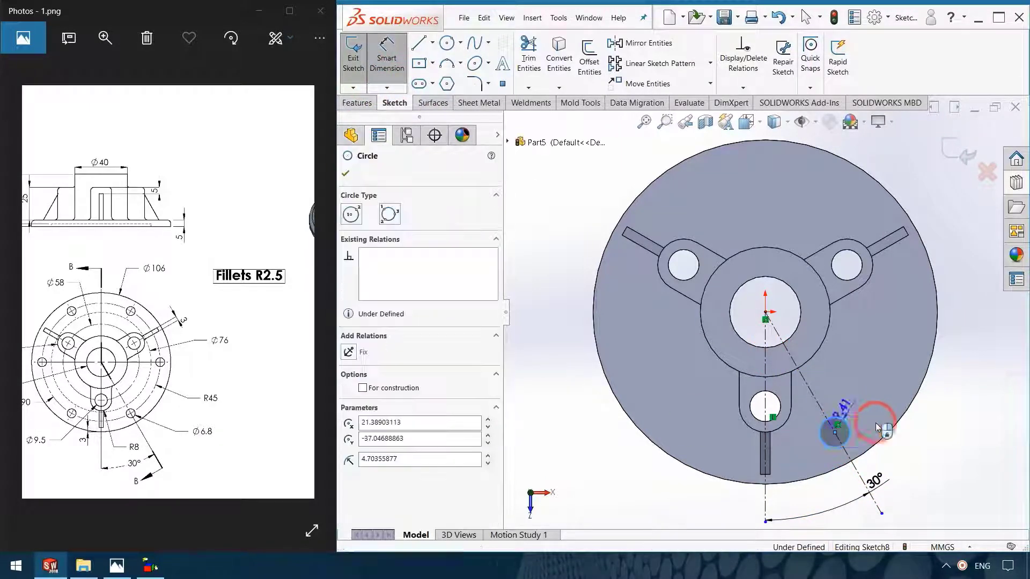
click(912, 424)
text(6.8)
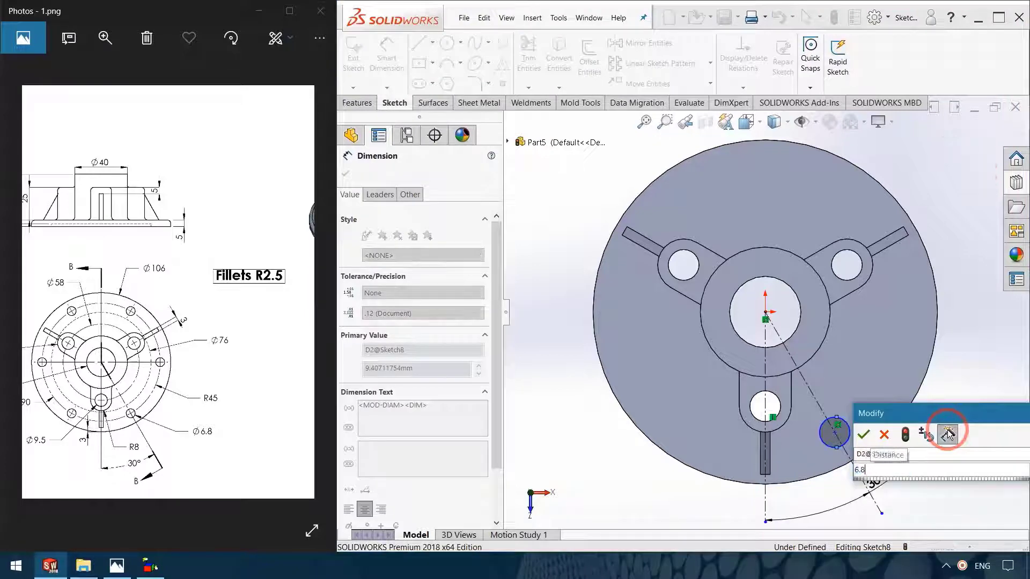
key(Return)
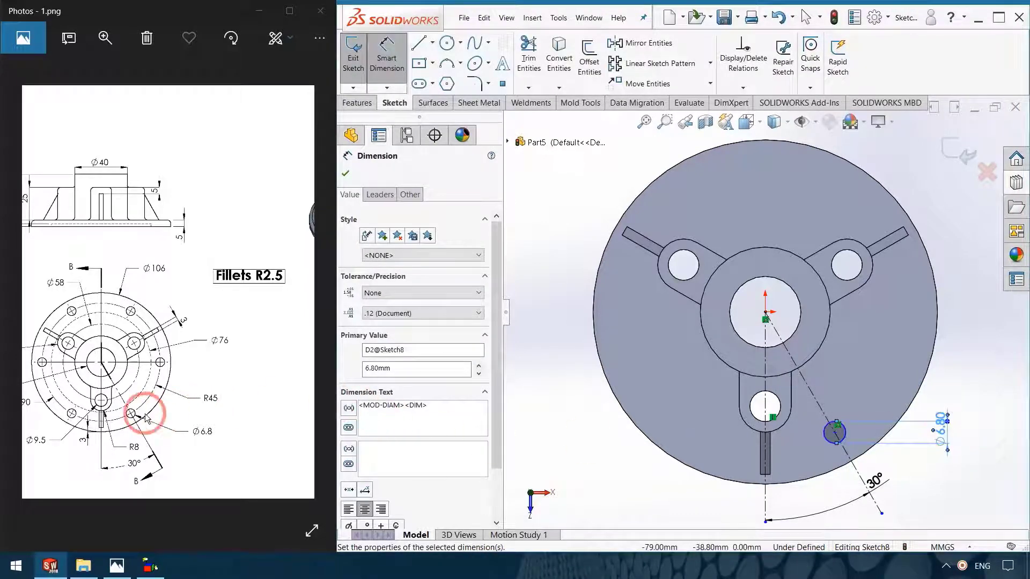
drag(122, 421, 154, 423)
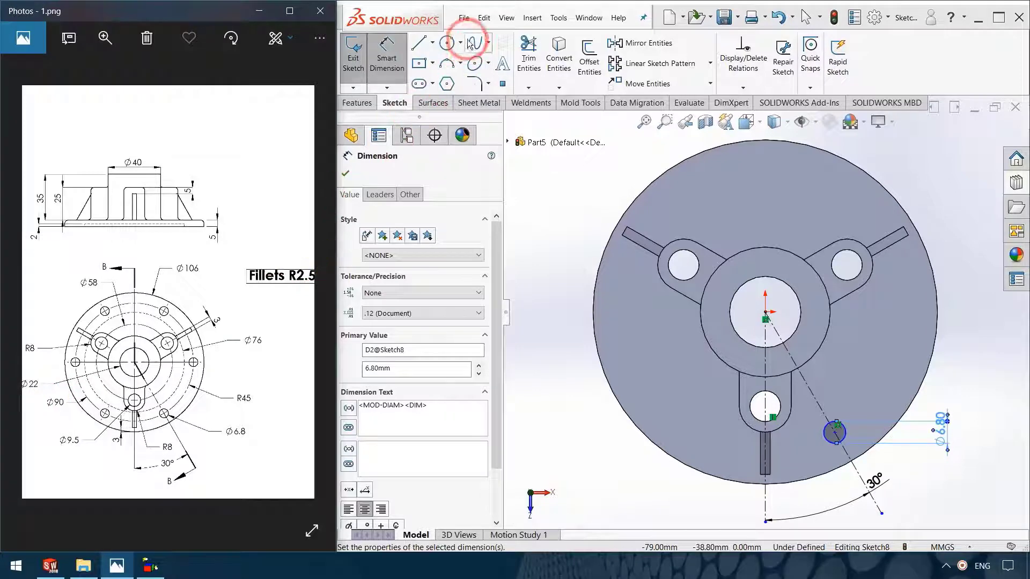
Step: Draw a circle centred on the origin and dimension it to Ø90
click(447, 43)
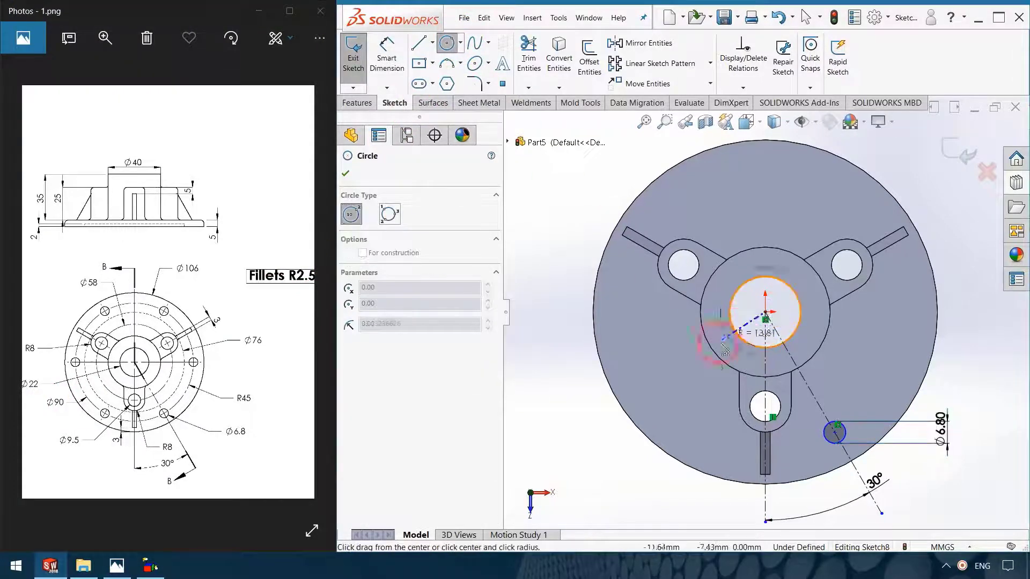
drag(766, 314, 646, 375)
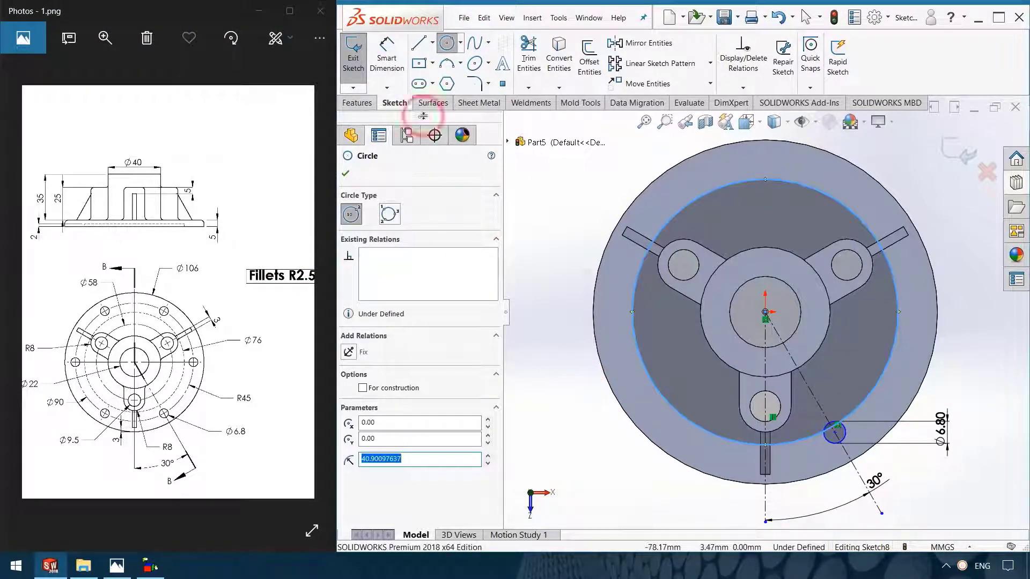
click(448, 138)
click(655, 369)
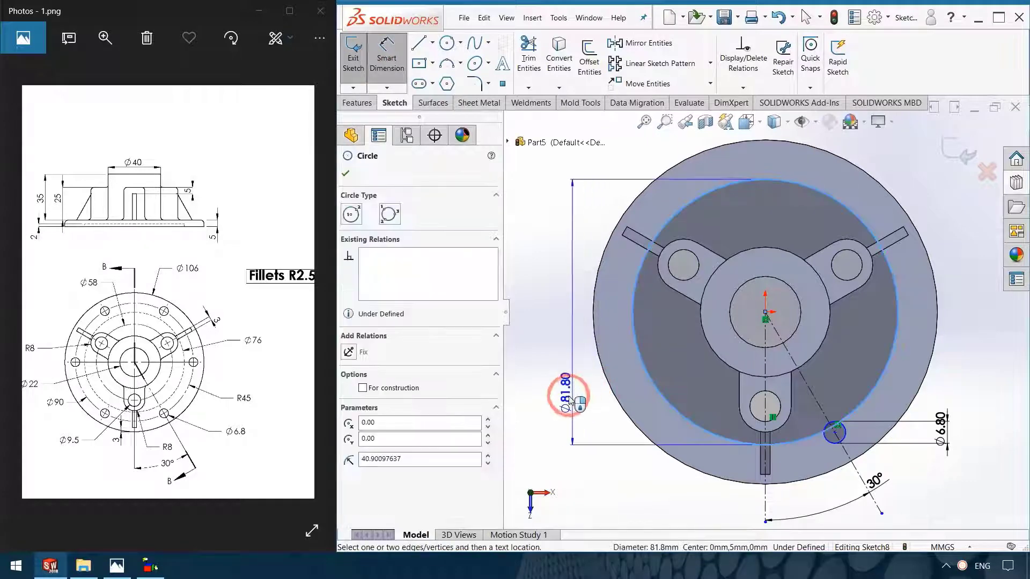
click(565, 399)
text(90)
key(Return)
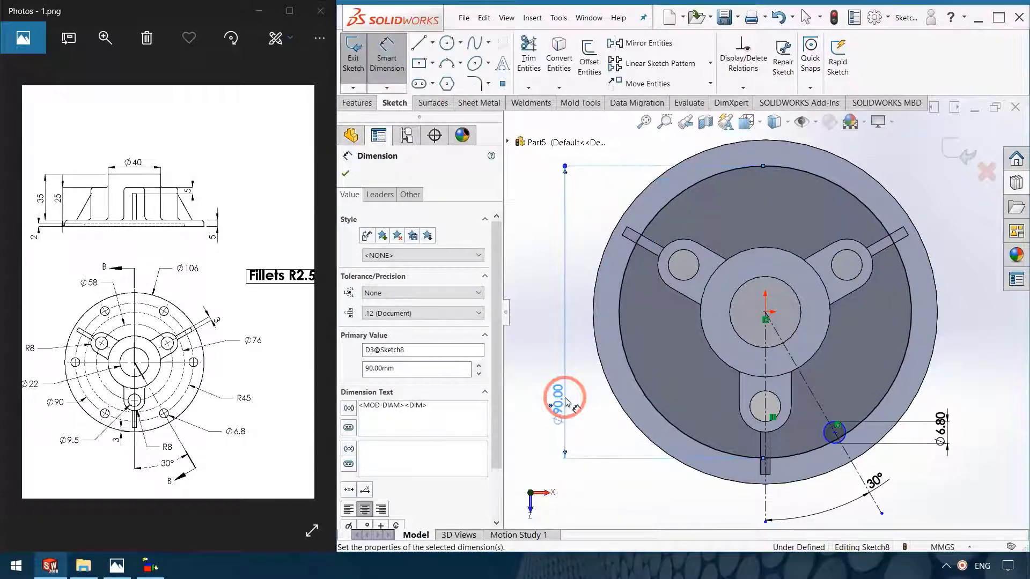
click(629, 383)
Step: Convert the Ø90 circle into construction geometry
click(634, 380)
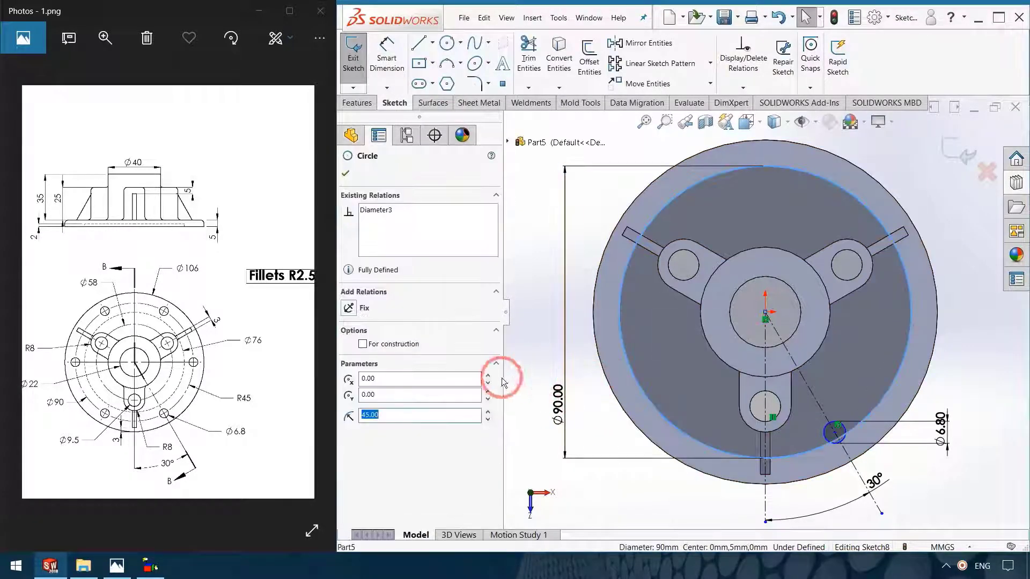
click(363, 345)
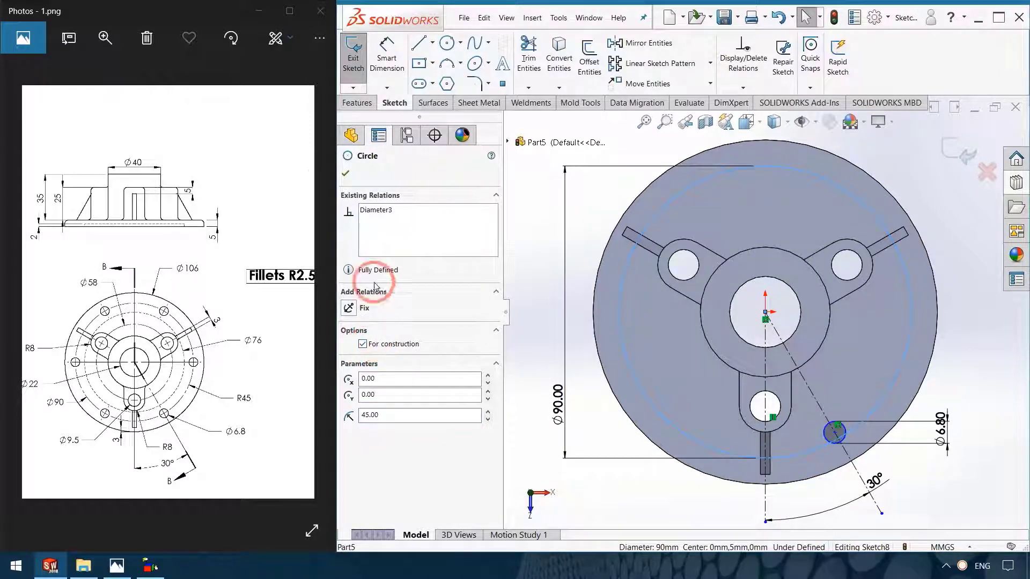
click(347, 176)
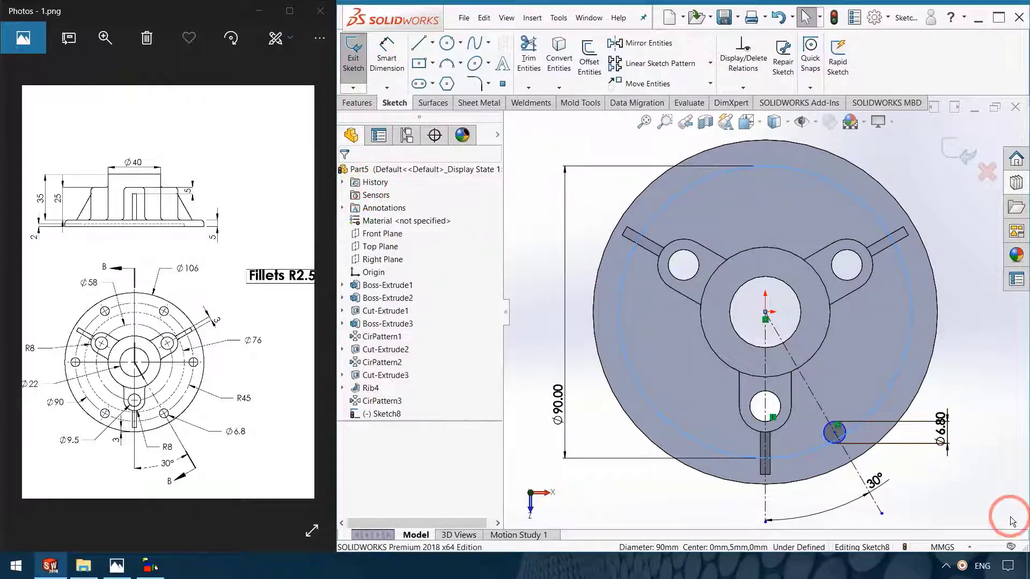
scroll(852, 432, up, 2)
Step: Make the Ø6.8 hole centre coincident with the Ø90 construction circle
click(757, 371)
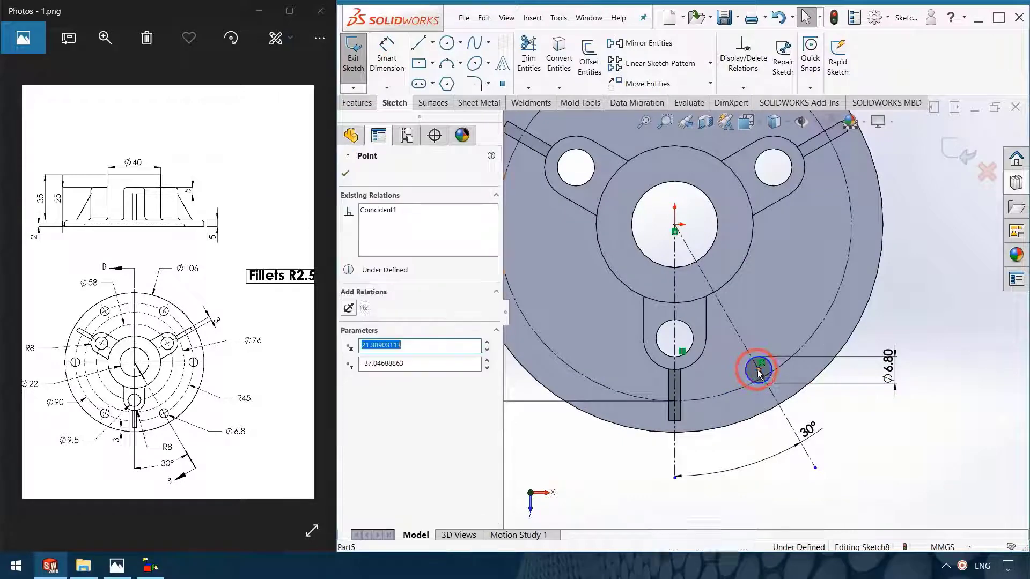
ctrl+click(781, 368)
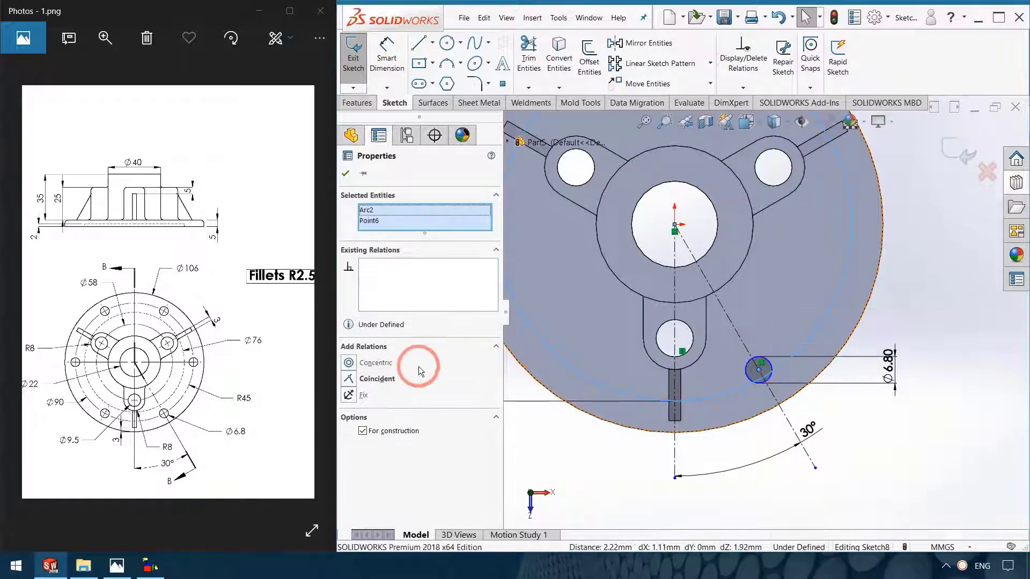
click(349, 378)
click(960, 414)
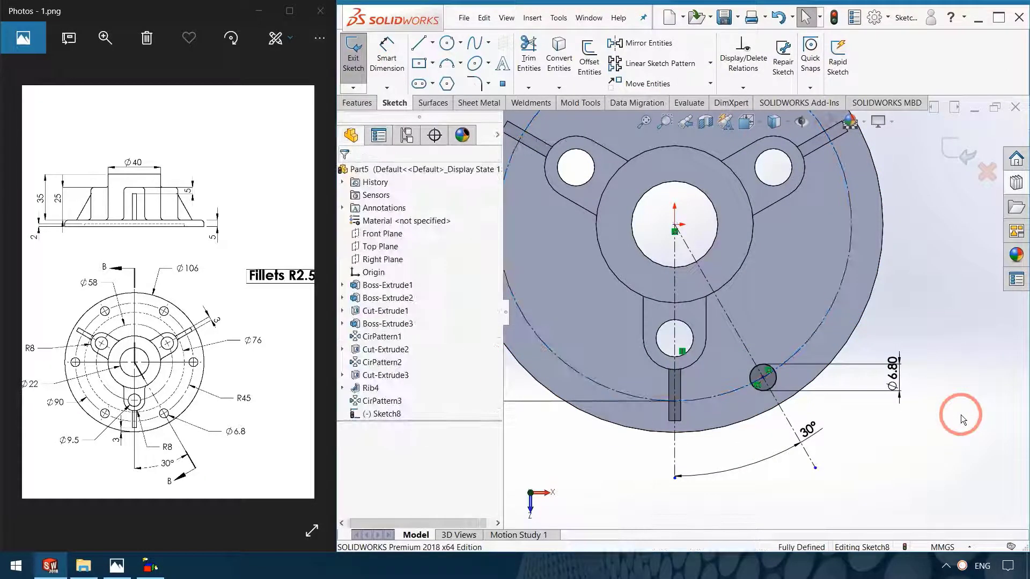
scroll(961, 415, down, 1)
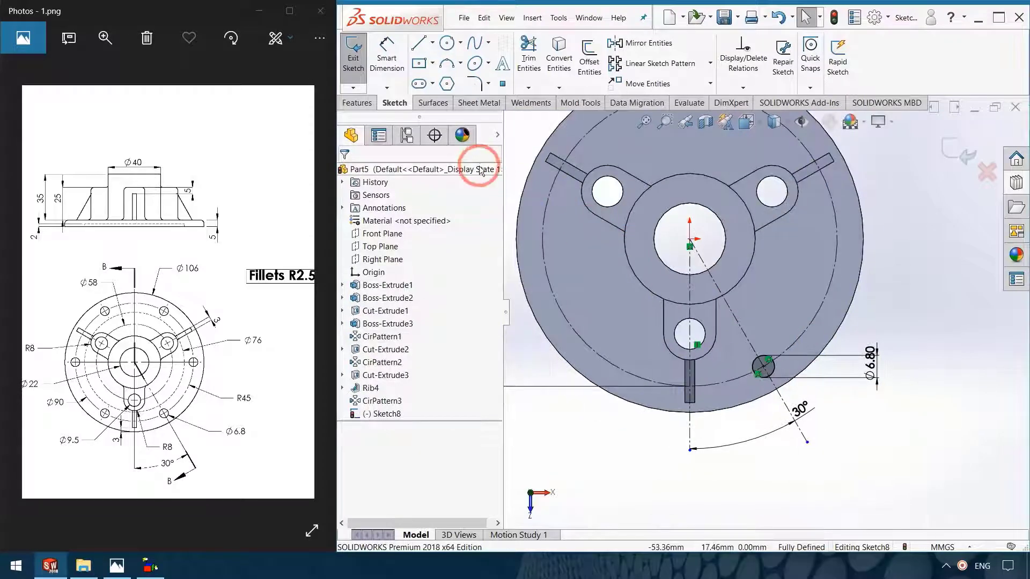
scroll(626, 240, up, 2)
scroll(706, 214, down, 1)
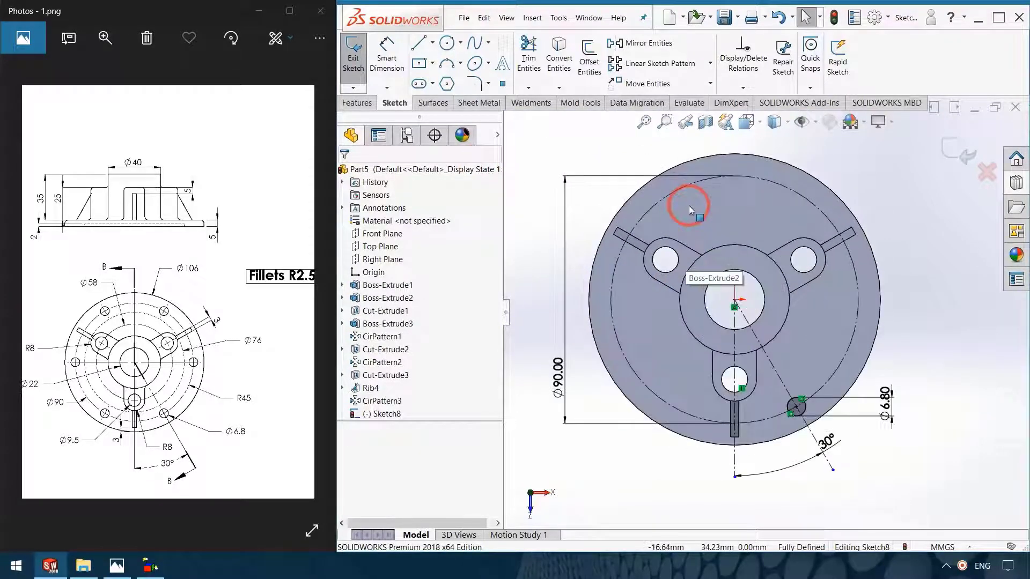
scroll(689, 205, down, 1)
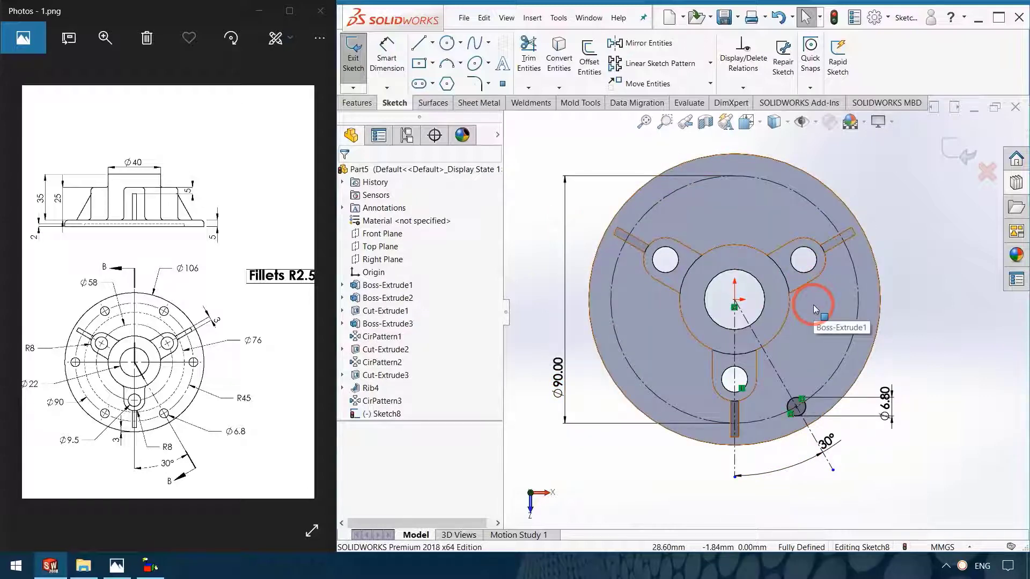
Step: Extrude-cut the Ø6.8 hole Through All the base flange as Cut-Extrude4
click(371, 106)
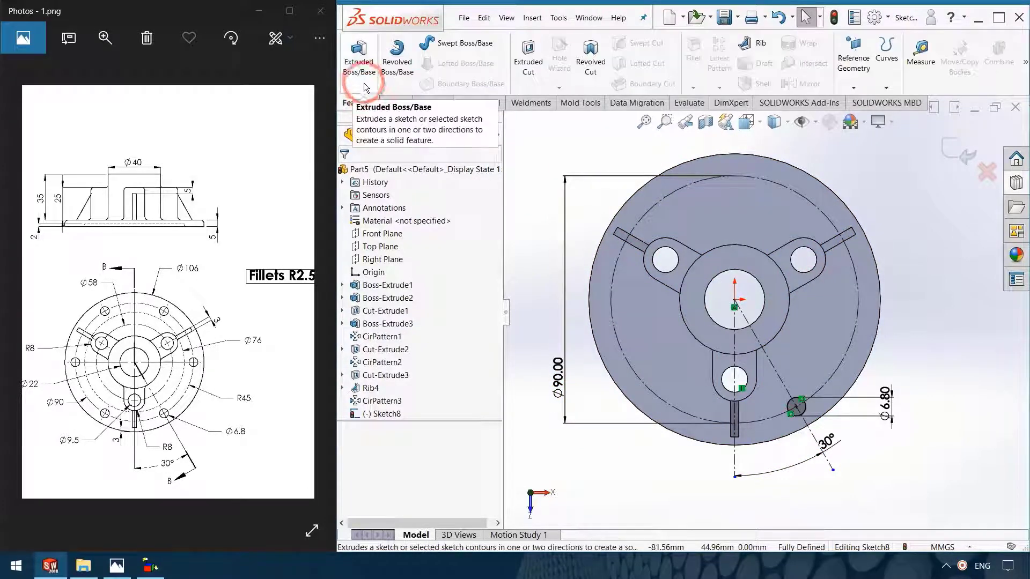
click(528, 73)
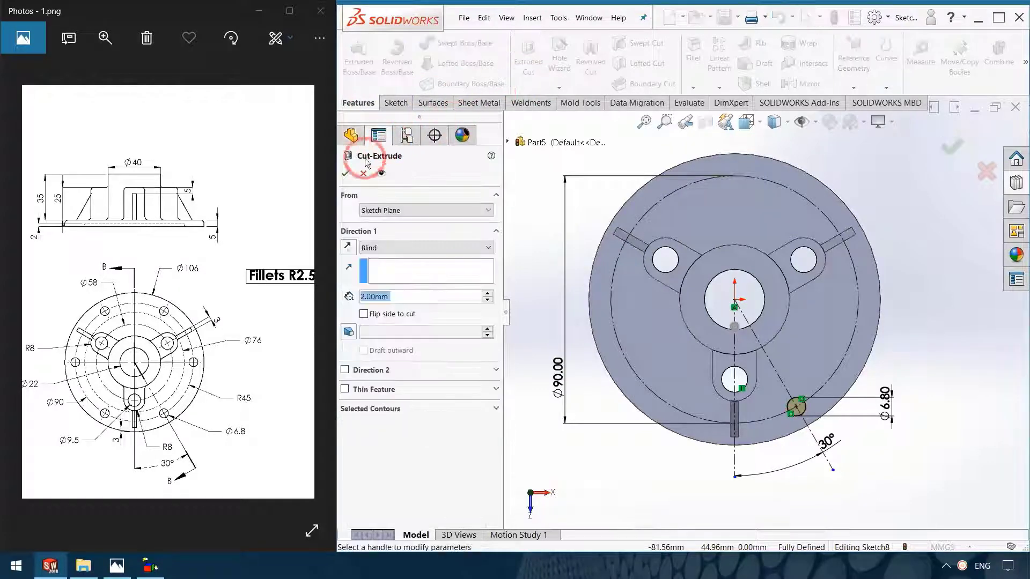
click(395, 282)
click(391, 248)
click(392, 266)
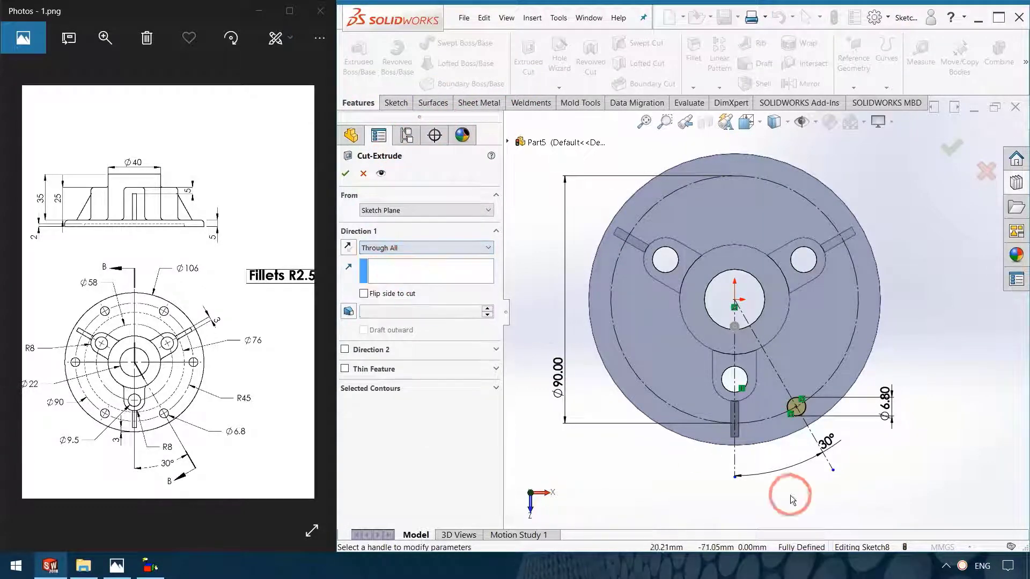
mouse_move(789, 494)
middle_down()
mouse_move(763, 435)
mouse_move(778, 230)
middle_up()
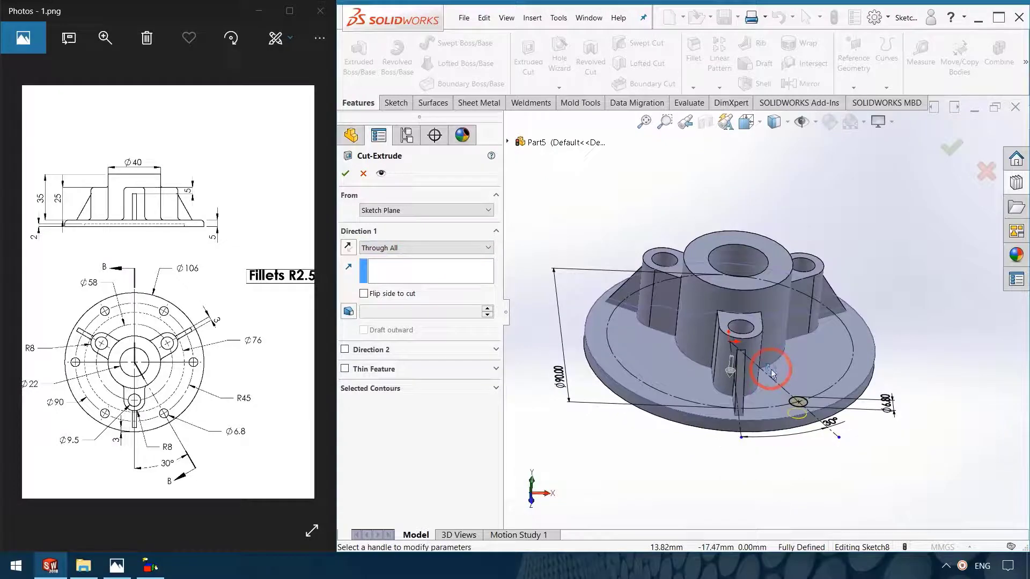
click(347, 174)
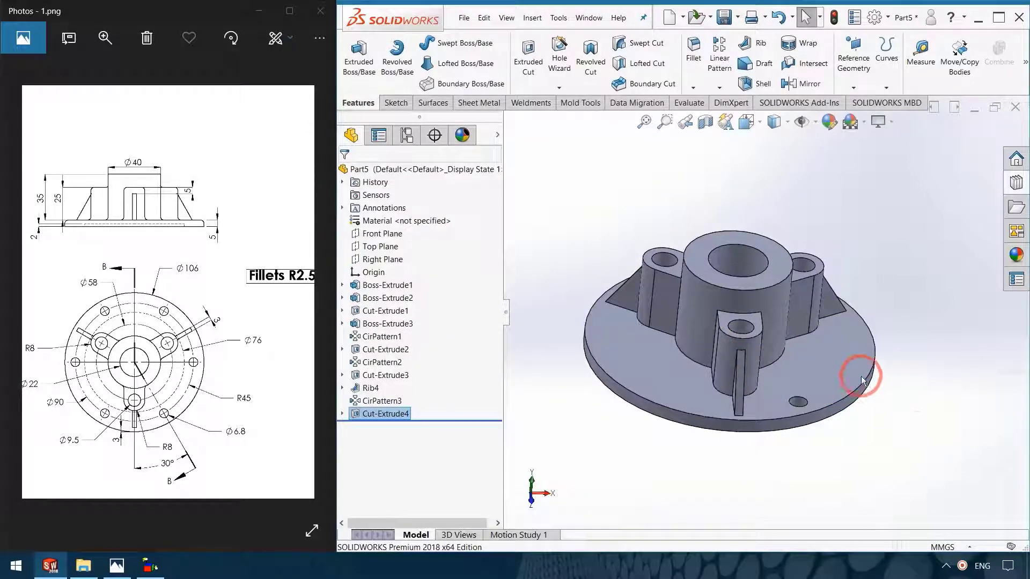
middle_drag(917, 433, 882, 427)
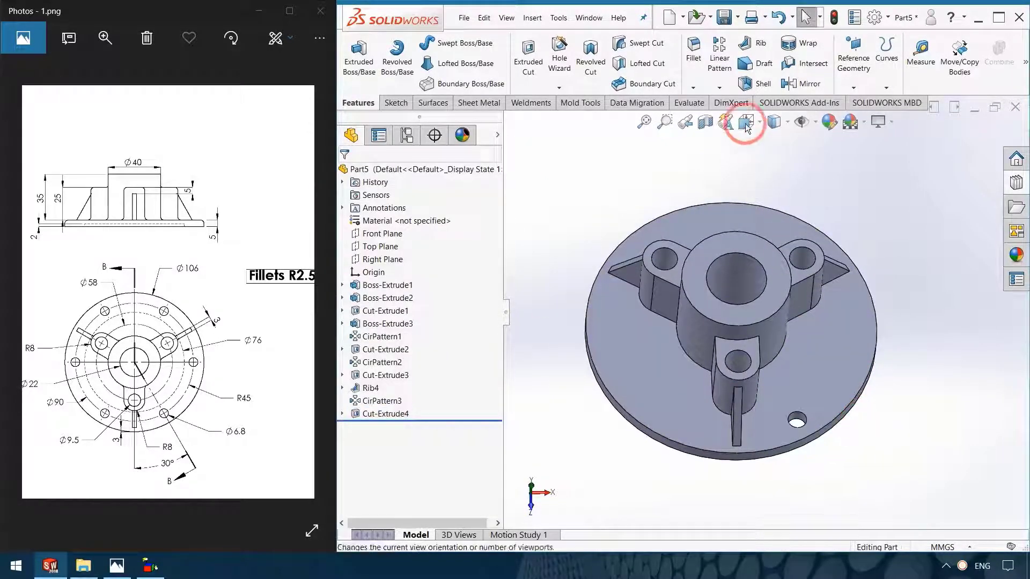
Step: Set up a circular pattern of Cut-Extrude4 around the central bore axis
click(720, 87)
click(732, 115)
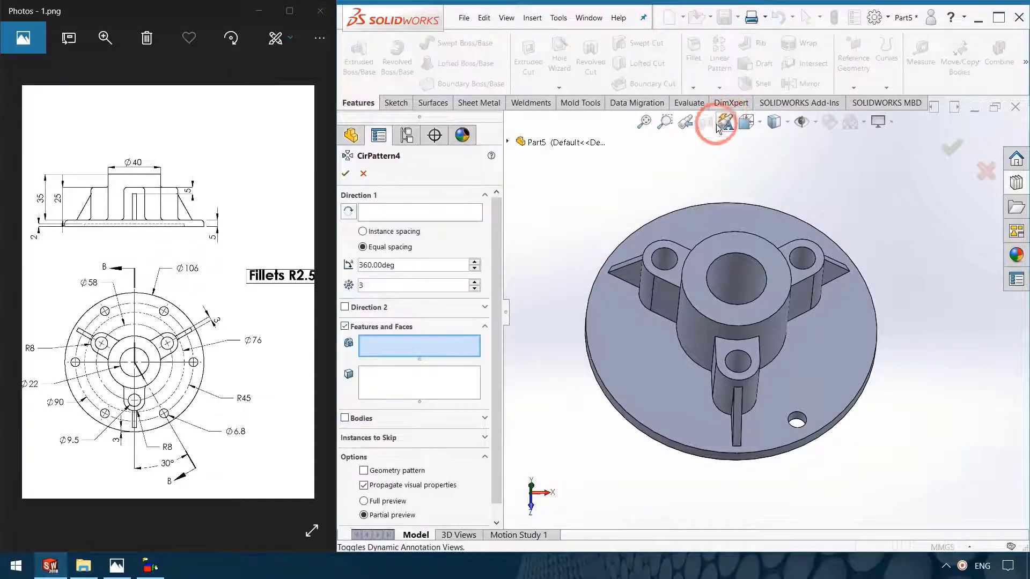
click(392, 214)
click(728, 268)
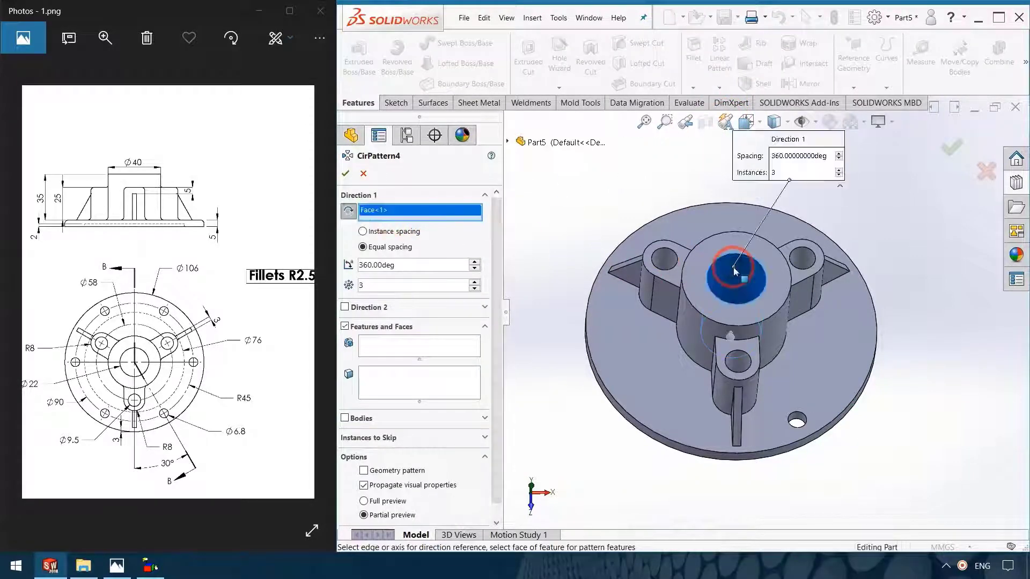
click(419, 349)
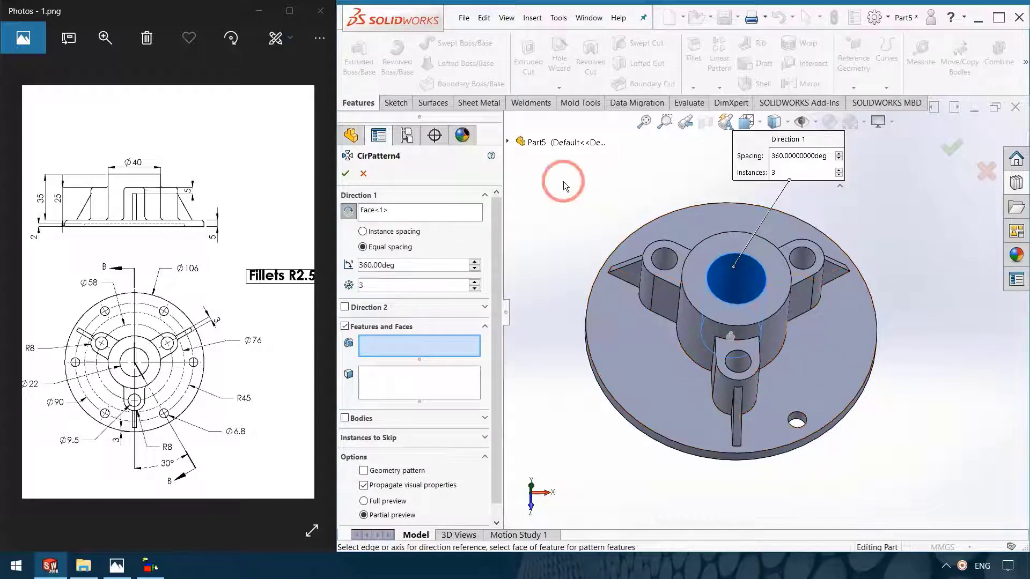
click(507, 142)
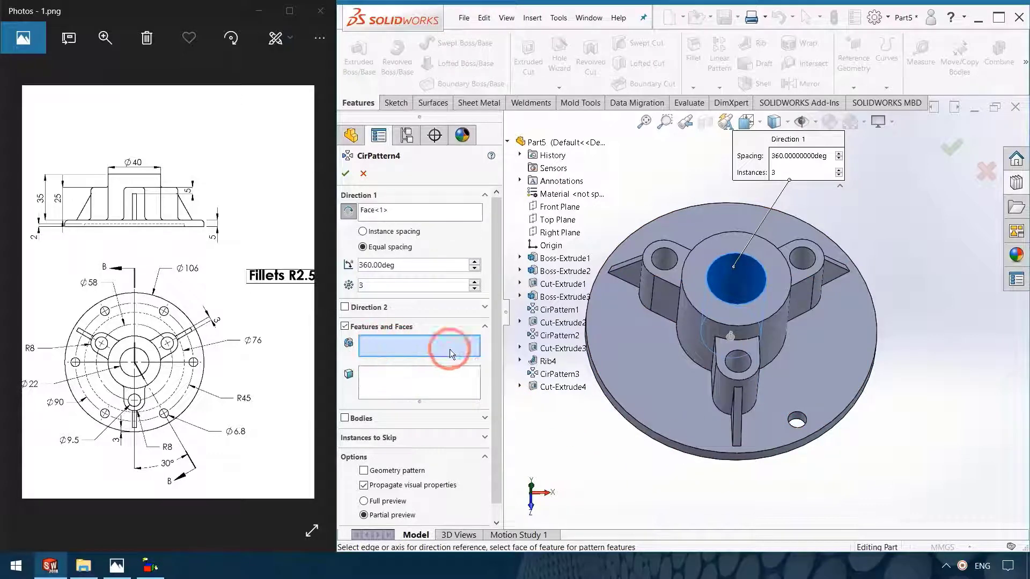
click(558, 387)
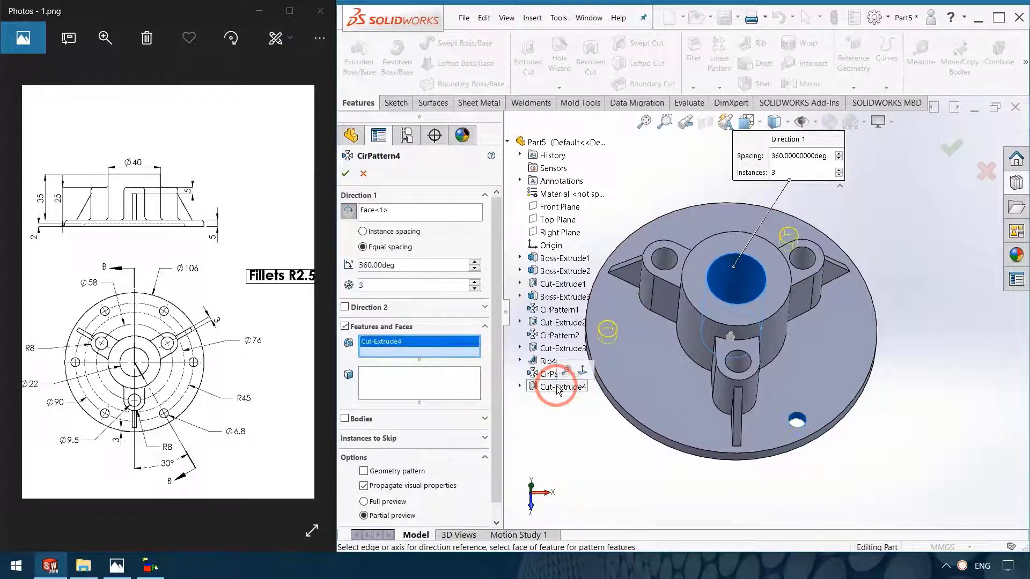
Step: Set the pattern to 6 instances and confirm, then inspect from above and obliquely
click(378, 281)
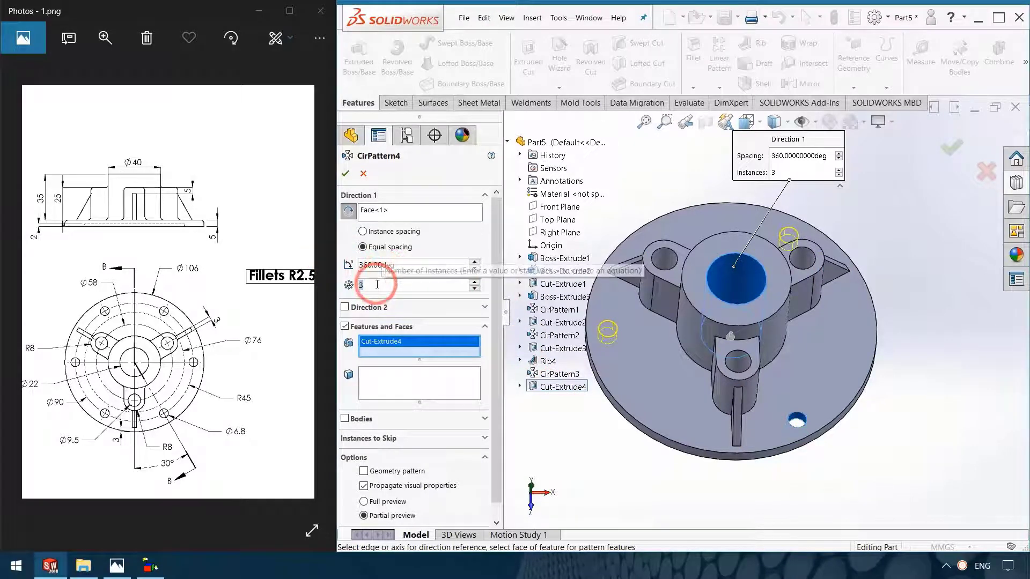
text(6)
mouse_move(598, 493)
middle_down()
mouse_move(713, 448)
mouse_move(719, 475)
middle_up()
click(402, 277)
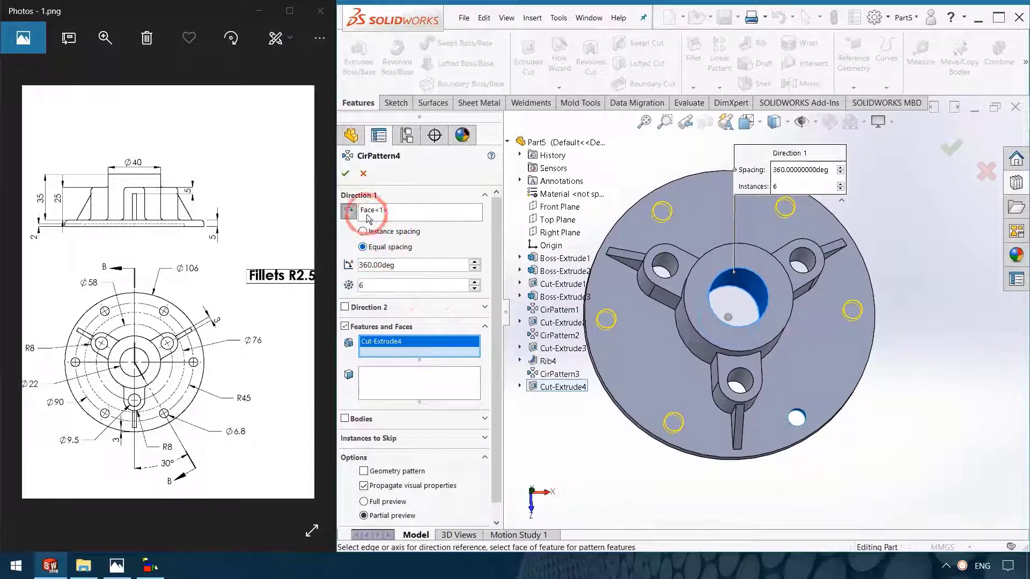
click(350, 172)
mouse_move(989, 392)
middle_down()
mouse_move(800, 253)
mouse_move(812, 283)
middle_up()
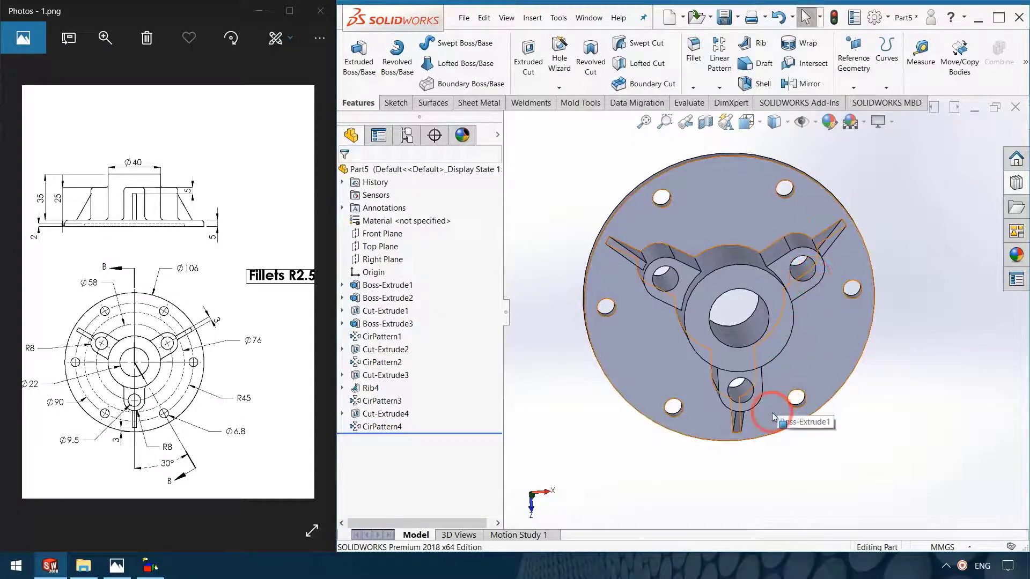
middle_drag(747, 414, 790, 304)
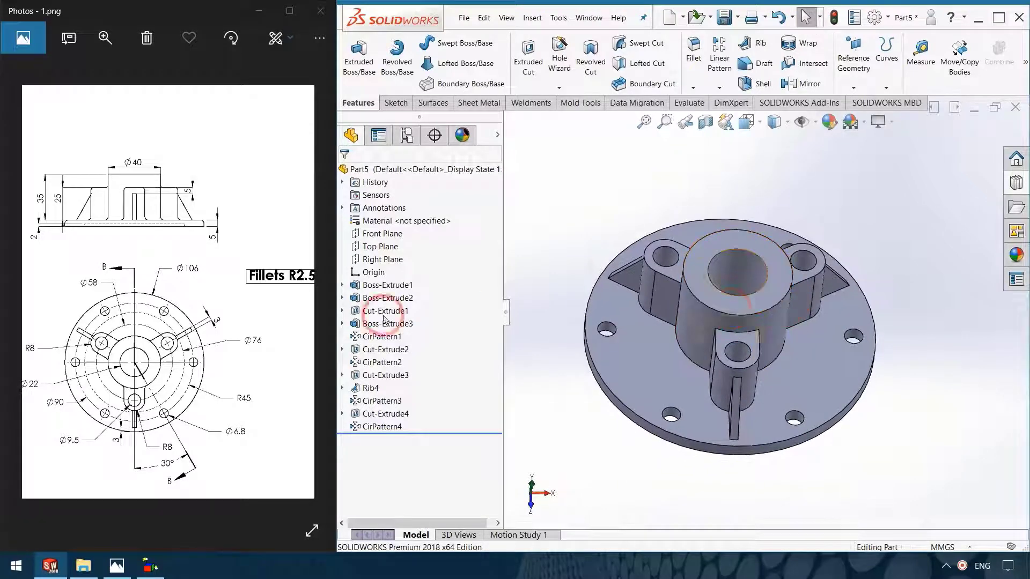
mouse_move(262, 312)
mouse_down()
mouse_move(36, 306)
mouse_move(103, 308)
mouse_up()
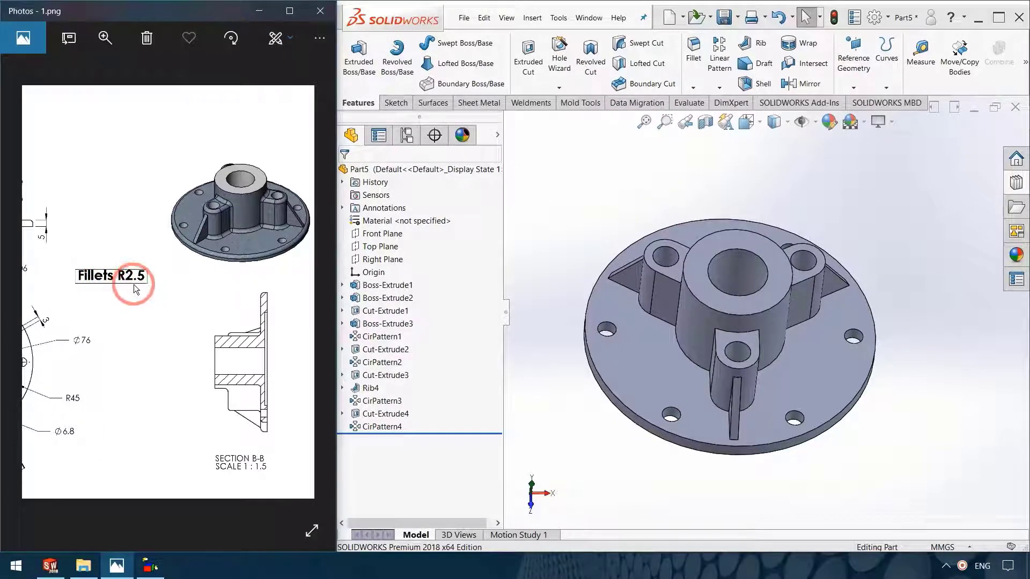
Step: Start a Fillet feature with a 2.5 mm radius
click(683, 62)
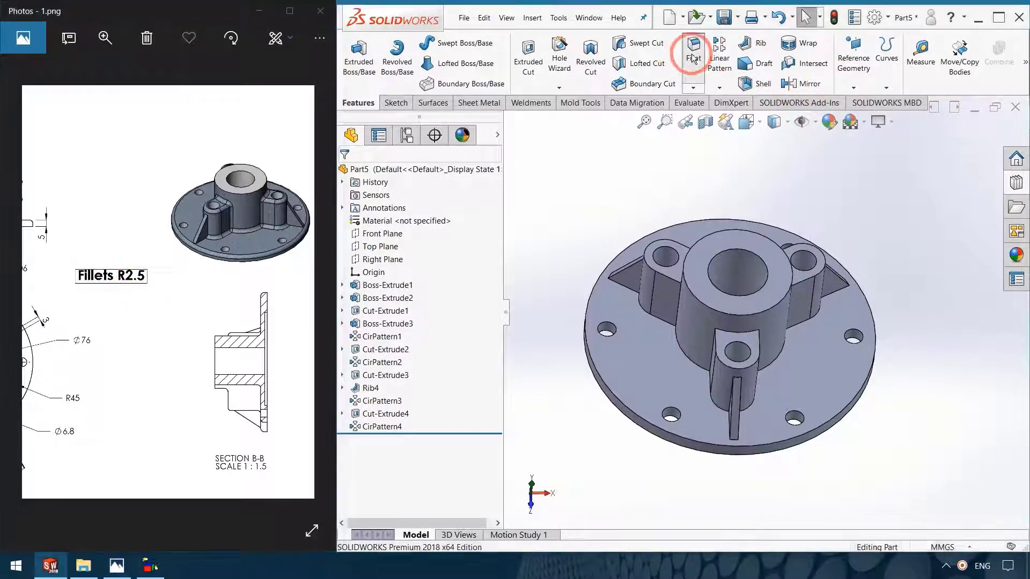
click(386, 287)
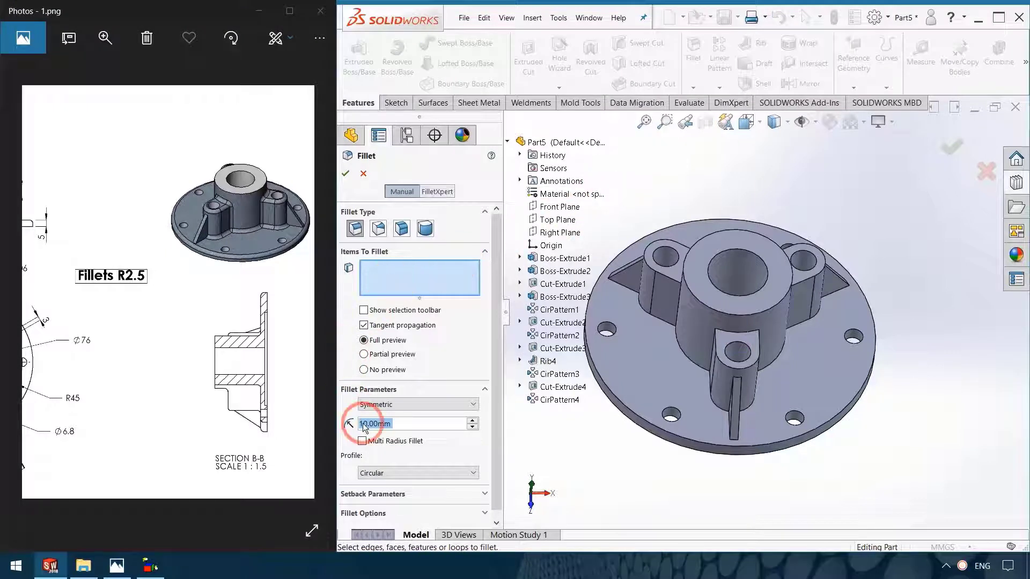
text(2)
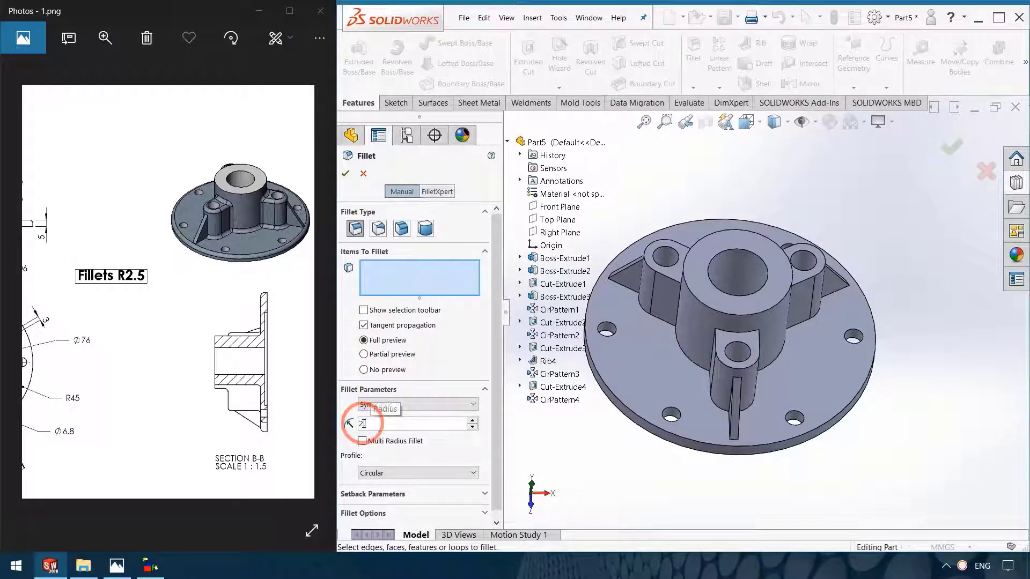
text(.5)
click(899, 424)
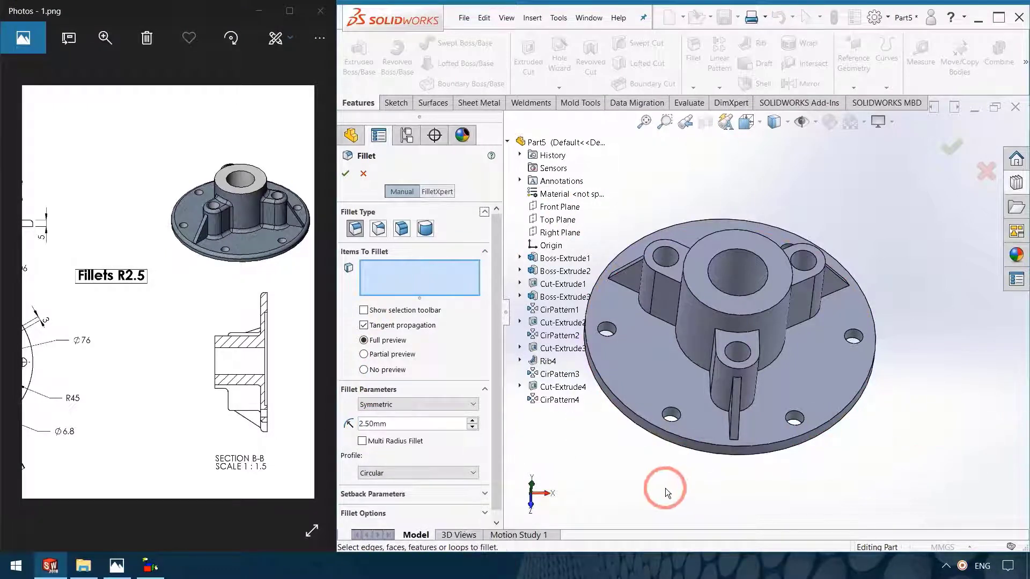
Step: Select the outer flange, inner base, boss base and lug base edges for filleting
middle_drag(665, 488, 677, 429)
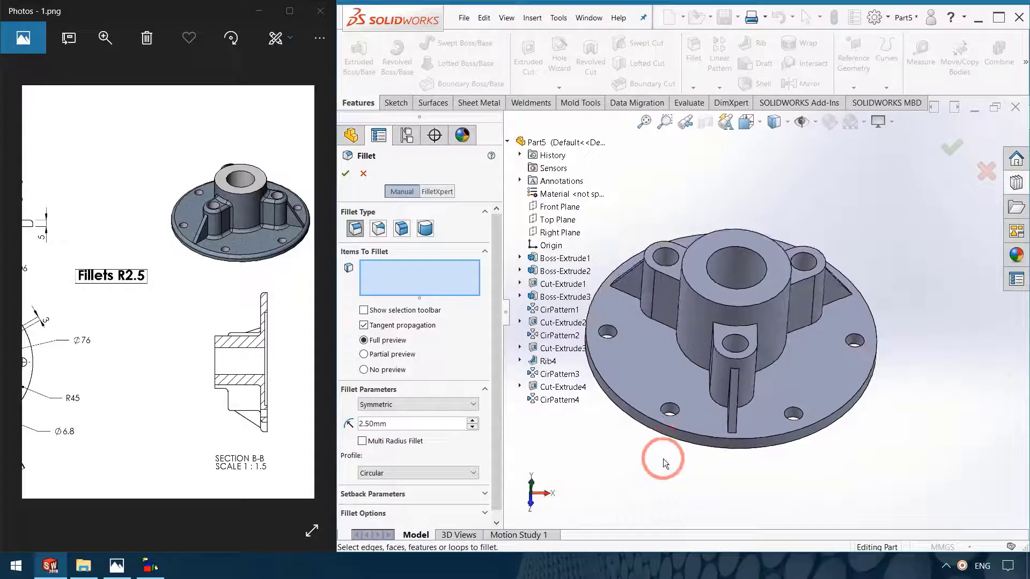
click(677, 432)
scroll(781, 355, down, 3)
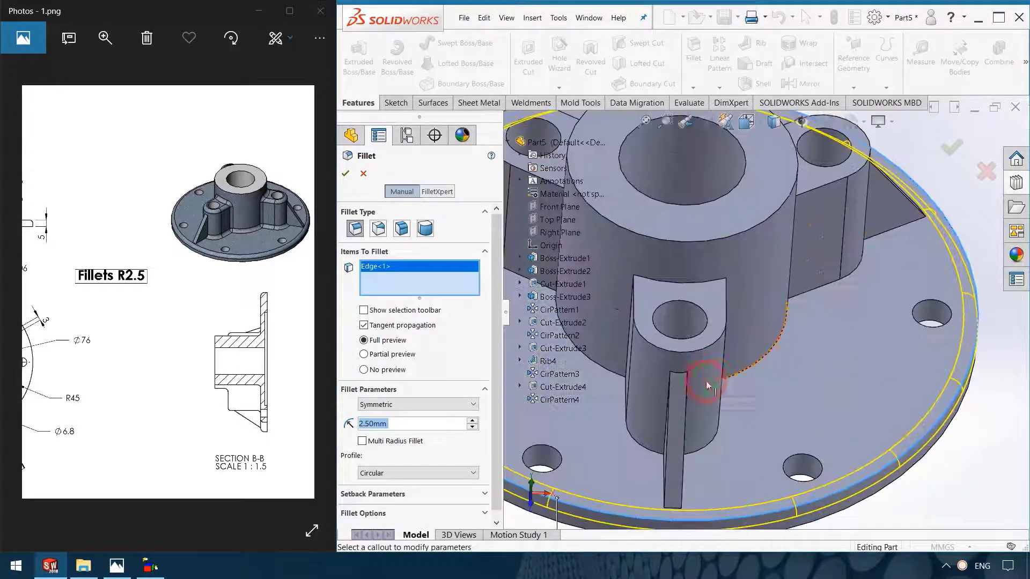
scroll(591, 433, up, 2)
mouse_move(590, 433)
middle_down()
mouse_move(821, 420)
mouse_move(806, 431)
middle_up()
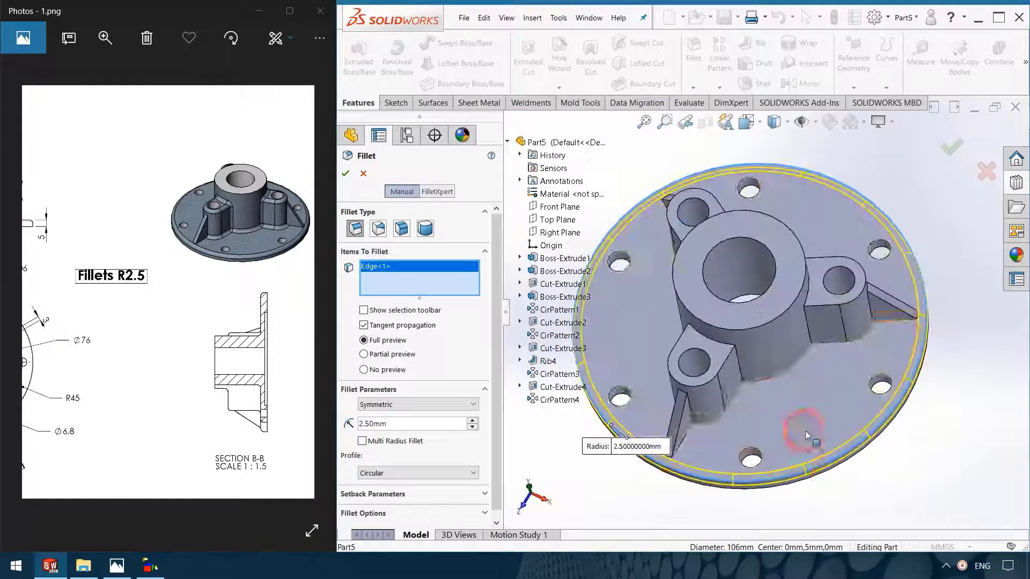
click(741, 375)
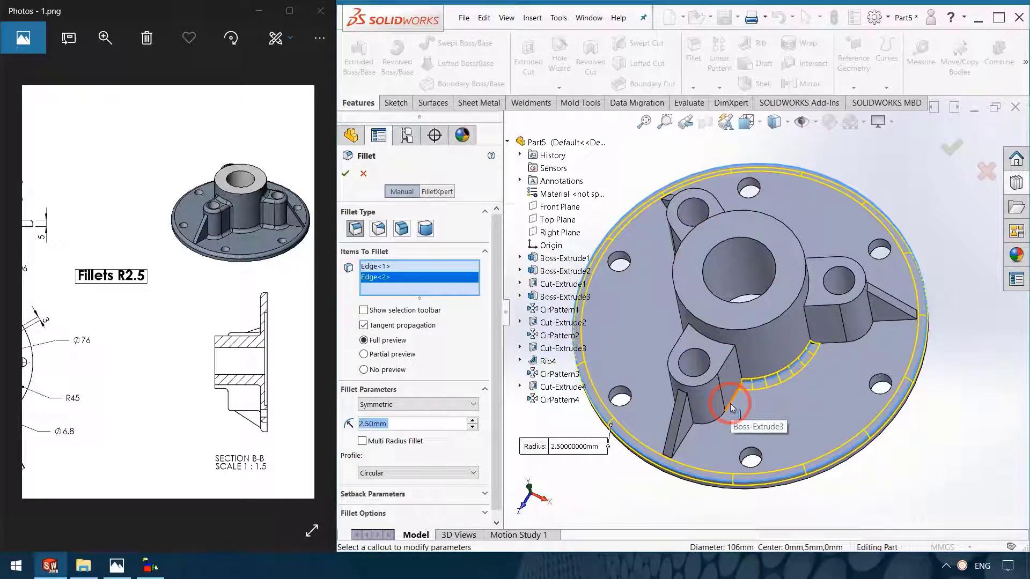
click(739, 365)
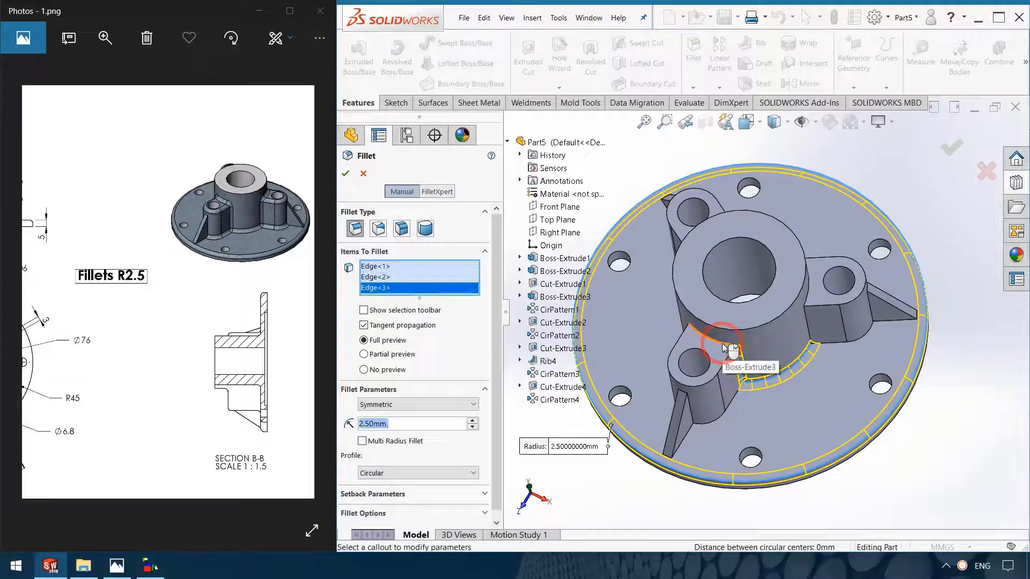
click(685, 360)
middle_drag(685, 361, 735, 341)
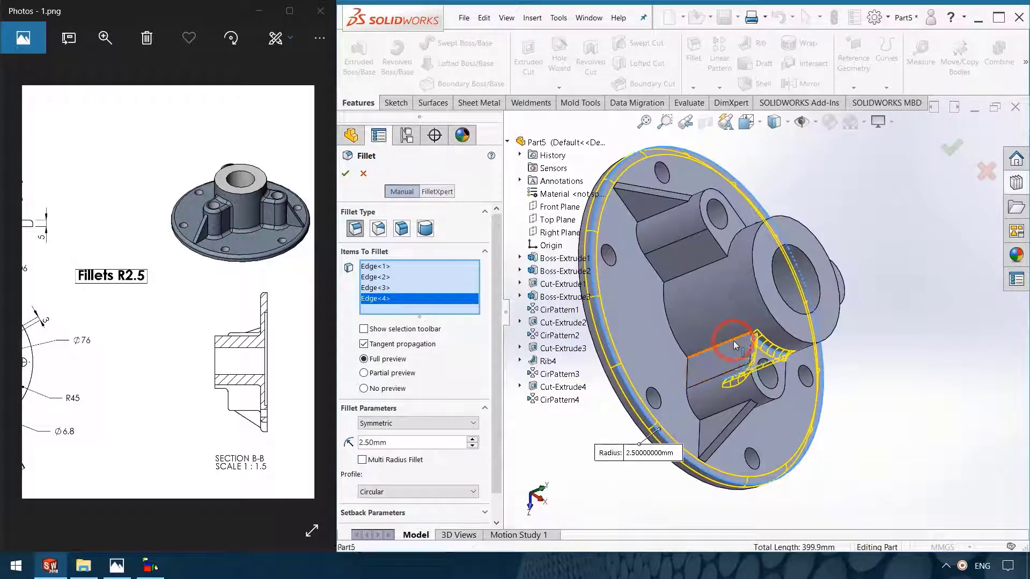
click(733, 342)
middle_drag(708, 373, 703, 365)
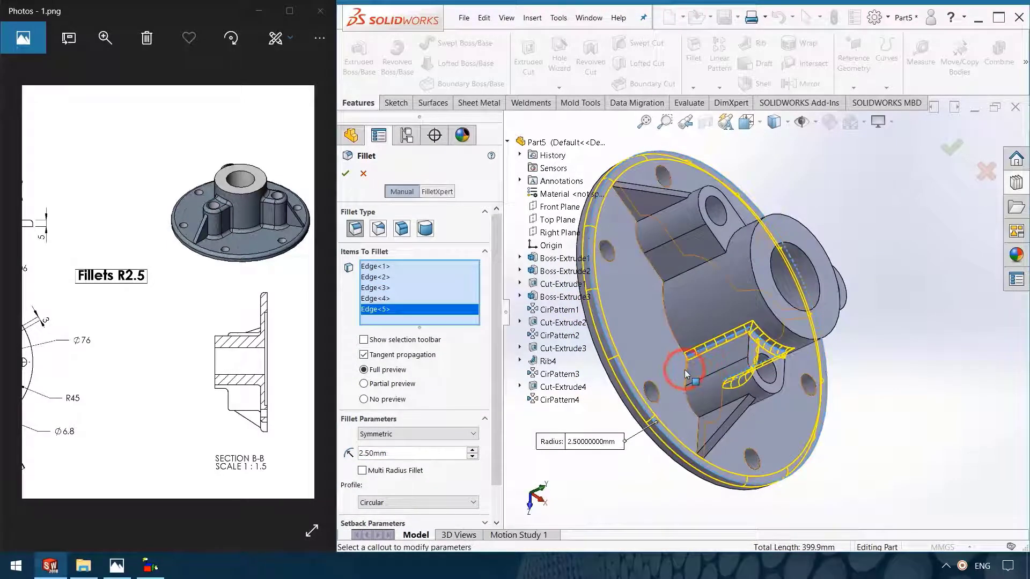
click(686, 371)
Step: Add further base, rib, boss and lug edges to the fillet selection
middle_drag(774, 421, 753, 306)
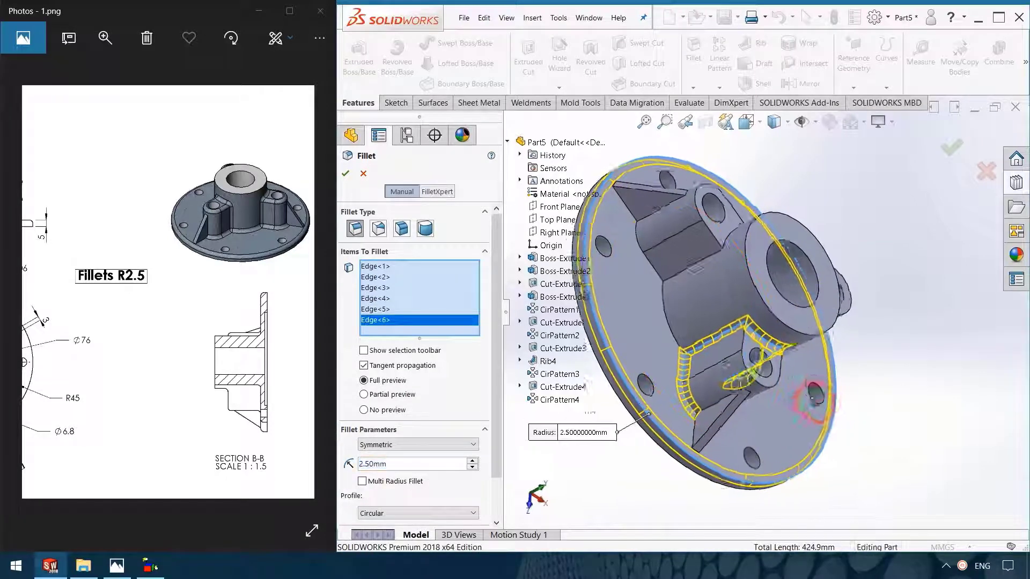
scroll(754, 306, down, 2)
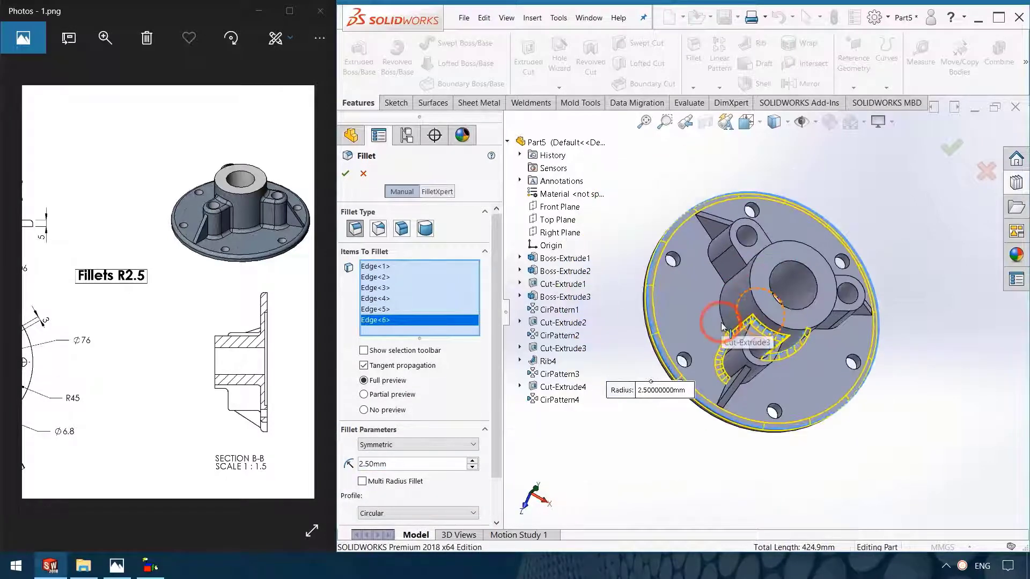
click(744, 277)
scroll(734, 300, down, 2)
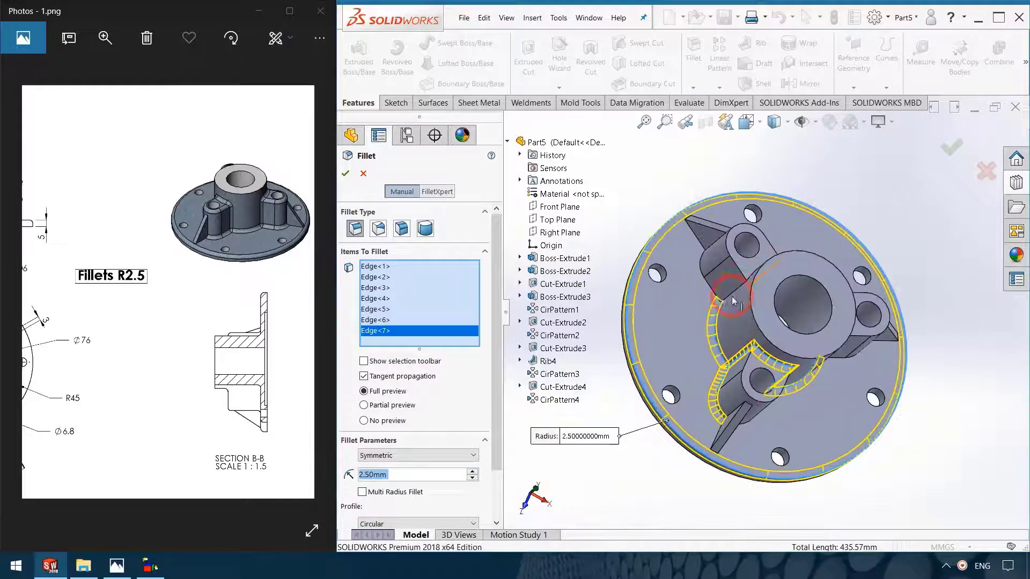
click(713, 293)
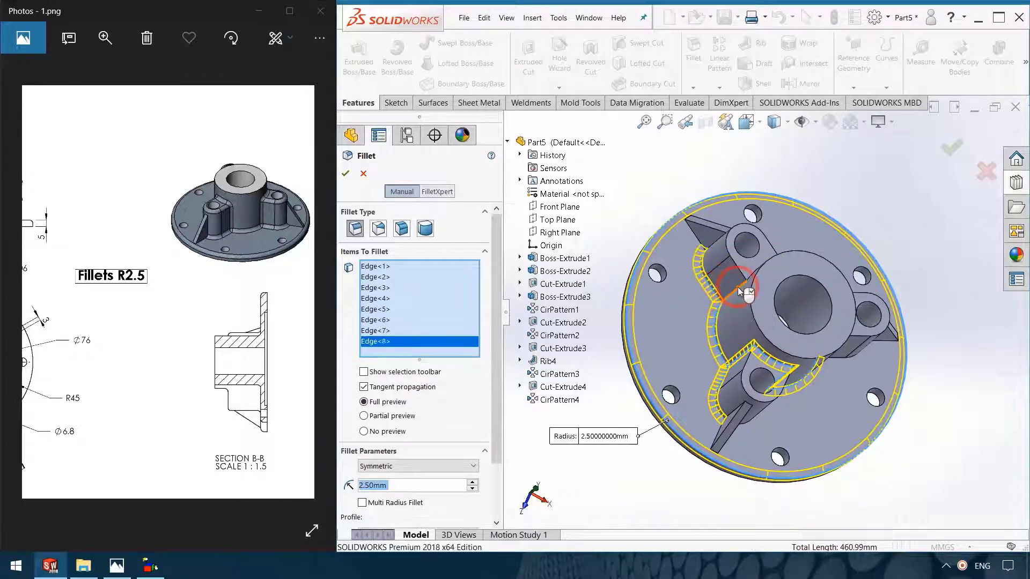
click(738, 287)
mouse_move(739, 288)
middle_down()
mouse_move(762, 301)
mouse_move(759, 282)
middle_up()
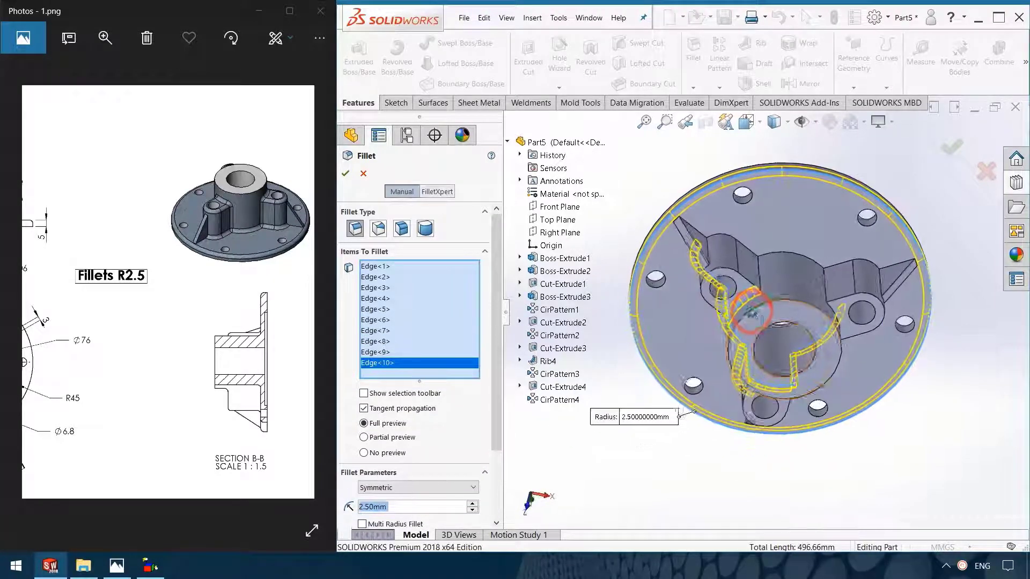
click(761, 280)
click(834, 284)
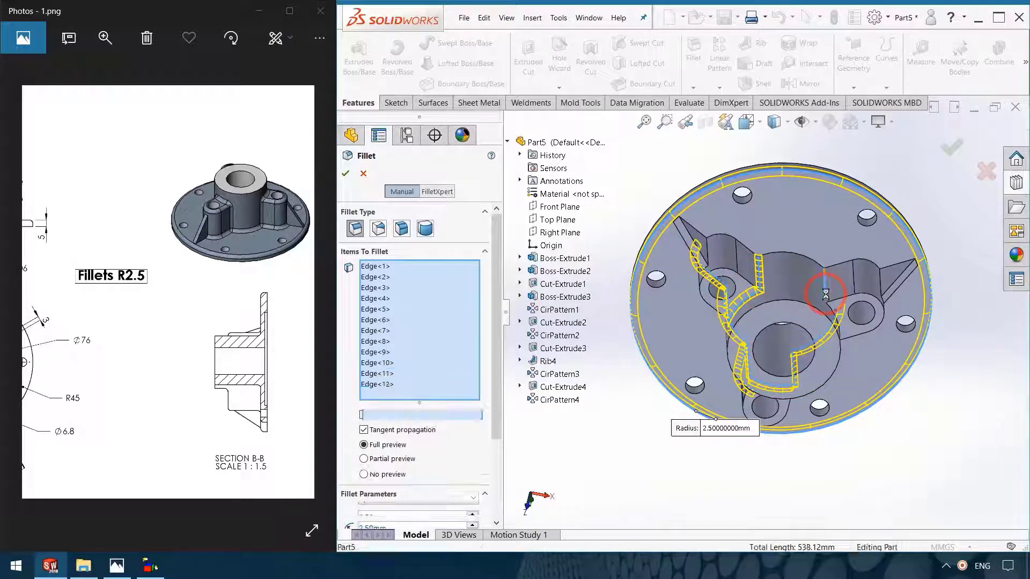
mouse_move(835, 284)
middle_down()
mouse_move(826, 328)
mouse_move(831, 301)
mouse_move(775, 319)
mouse_move(786, 413)
middle_up()
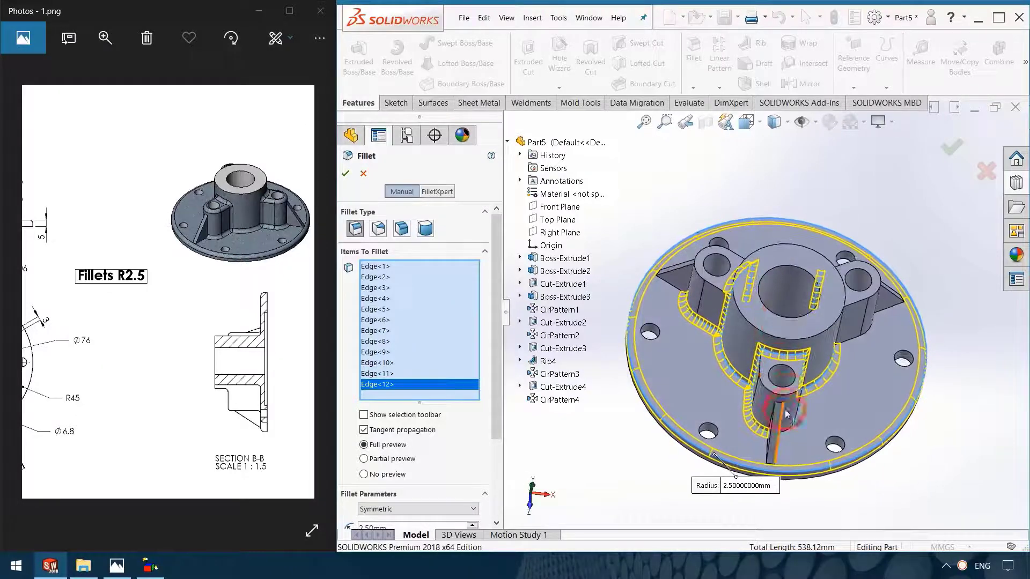
click(788, 397)
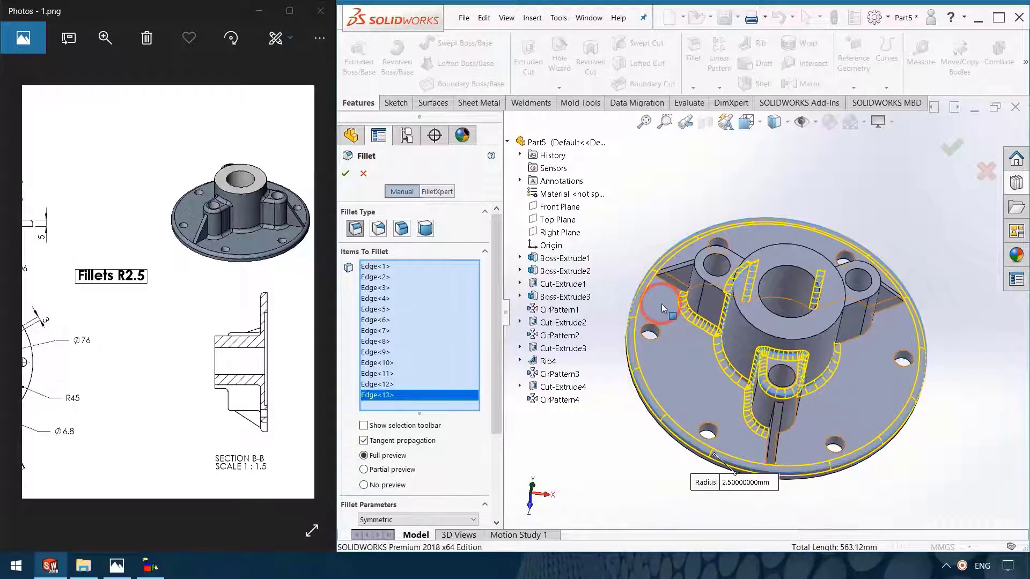
Step: Add the lug hole and remaining lug edges, then apply the 2.5 mm fillet
click(695, 270)
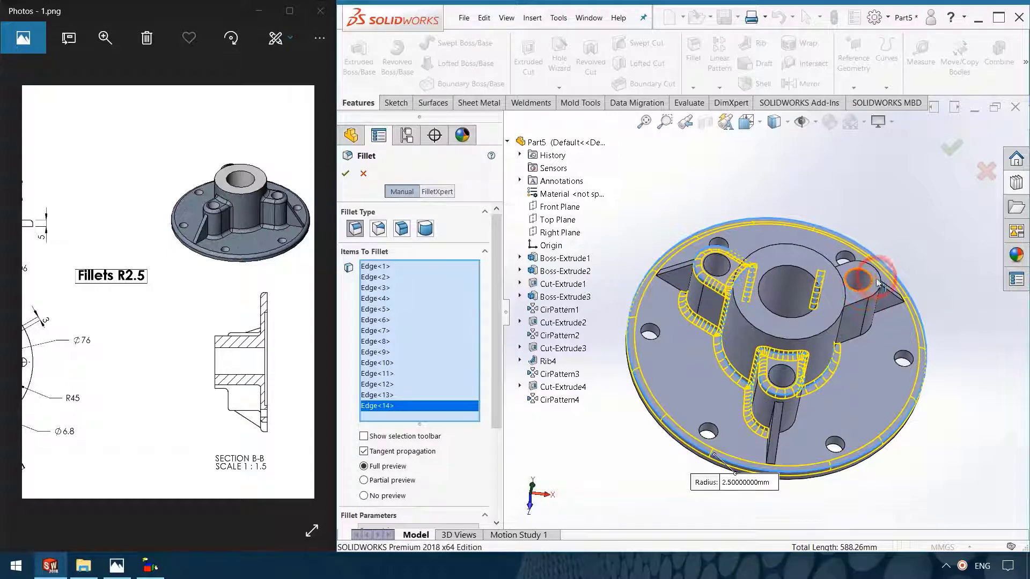
click(879, 277)
middle_drag(879, 278, 803, 359)
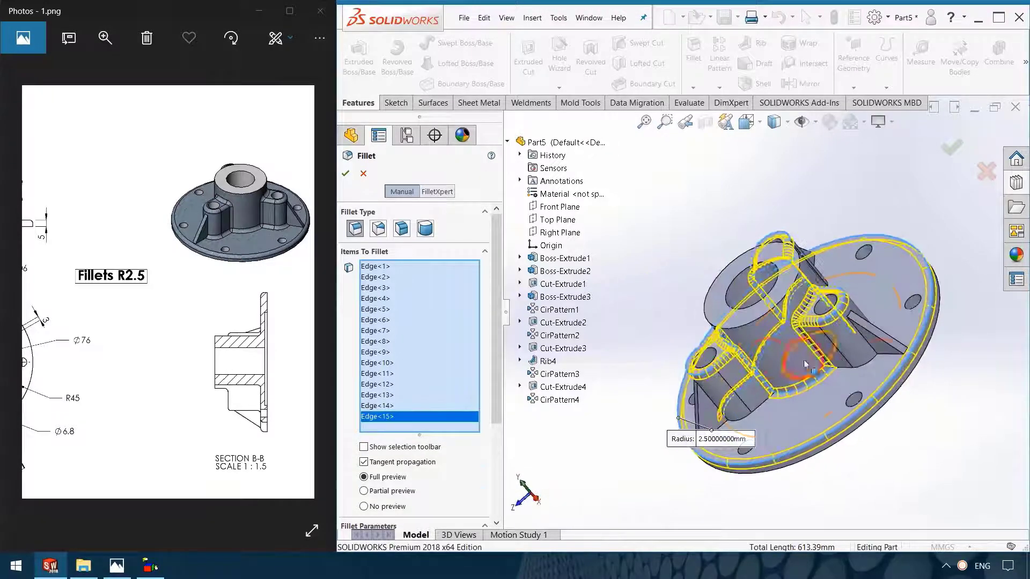
click(850, 371)
middle_drag(868, 362, 845, 409)
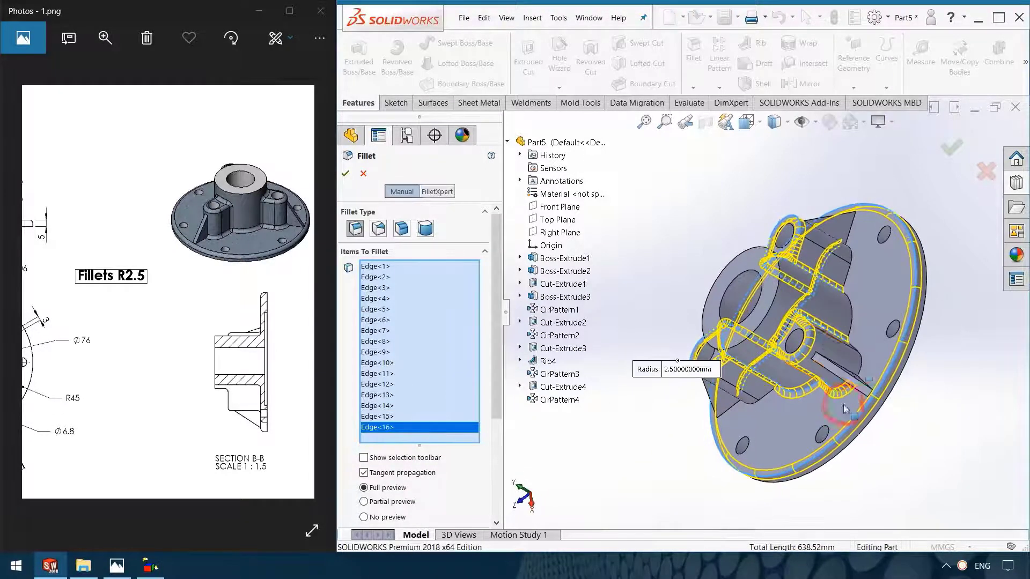
click(861, 365)
click(857, 331)
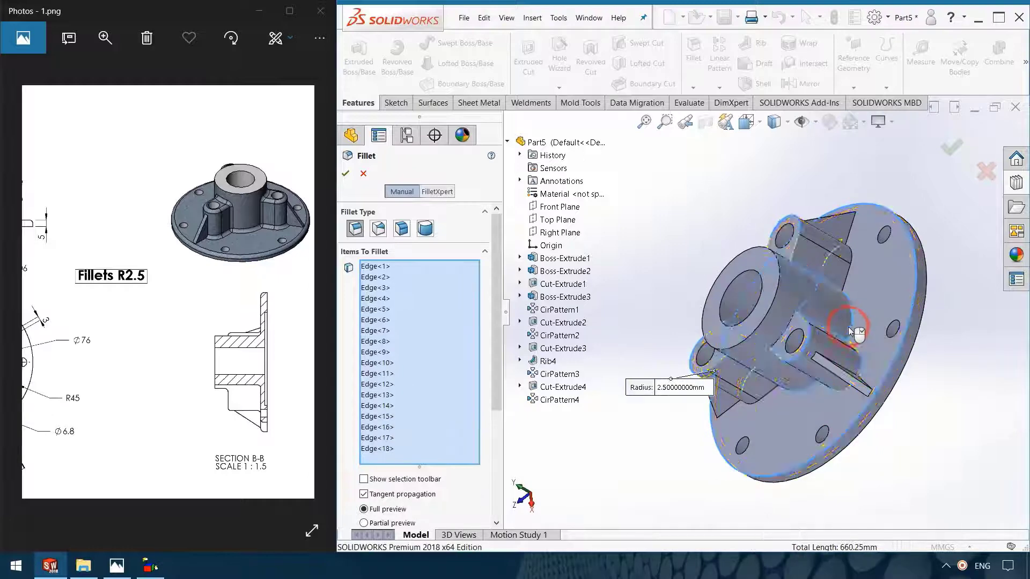
mouse_move(857, 332)
middle_down()
mouse_move(823, 412)
mouse_move(823, 223)
middle_up()
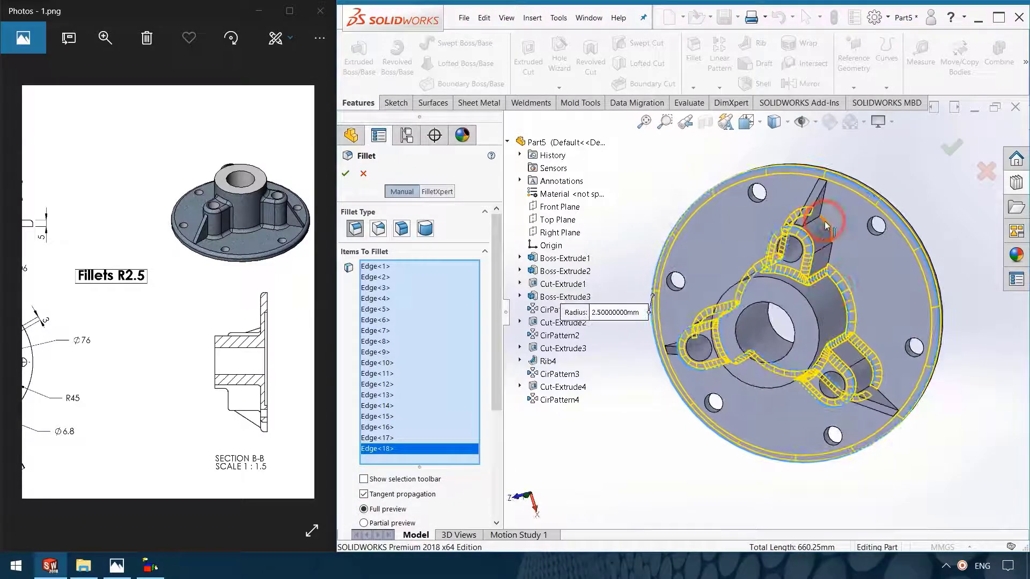
click(825, 222)
mouse_move(793, 429)
middle_down()
mouse_move(817, 336)
mouse_move(736, 225)
mouse_move(744, 414)
mouse_move(743, 397)
mouse_move(869, 375)
mouse_move(837, 479)
mouse_move(839, 421)
mouse_move(890, 418)
mouse_move(852, 419)
mouse_move(788, 444)
mouse_move(796, 471)
mouse_move(762, 464)
mouse_move(765, 442)
middle_up()
click(741, 398)
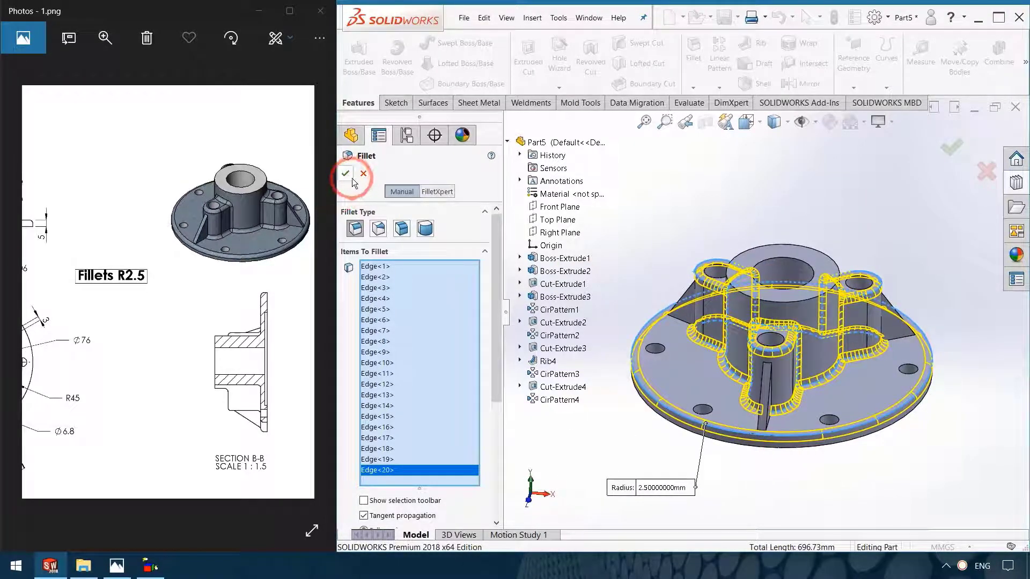
drag(494, 265, 495, 362)
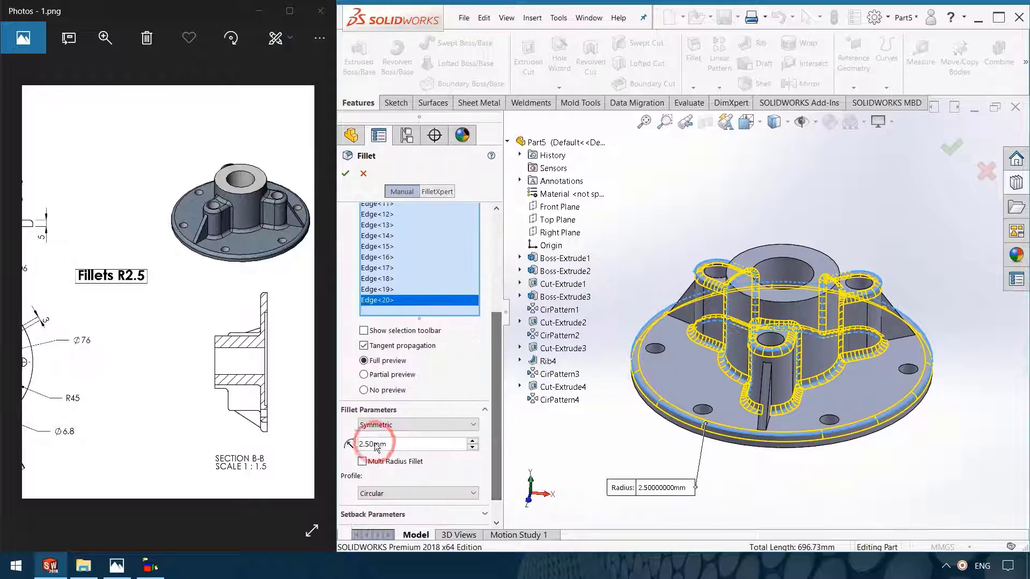
click(345, 175)
Step: Orbit the finished hub to inspect its 2.5 mm rounded edges
mouse_move(880, 459)
middle_down()
mouse_move(830, 424)
mouse_move(770, 409)
mouse_move(813, 448)
mouse_move(794, 456)
mouse_move(800, 463)
middle_up()
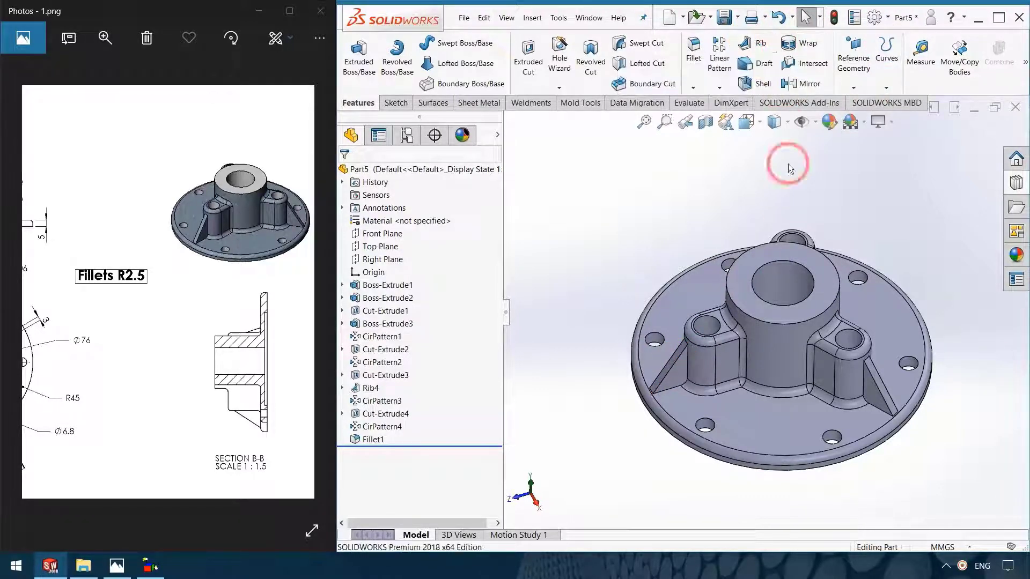
mouse_move(789, 165)
middle_down()
mouse_move(915, 294)
mouse_move(846, 356)
mouse_move(832, 347)
mouse_move(844, 356)
middle_up()
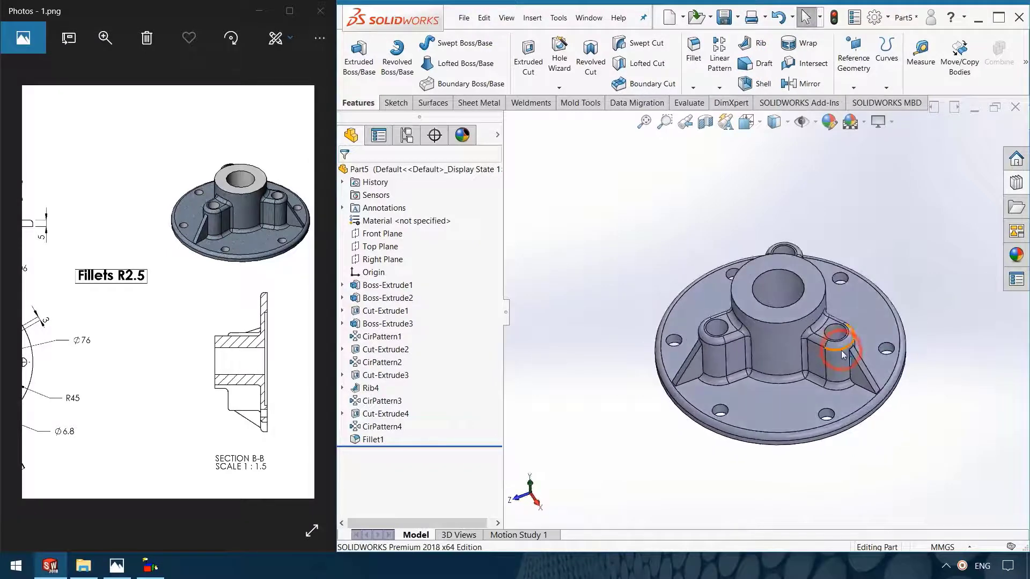